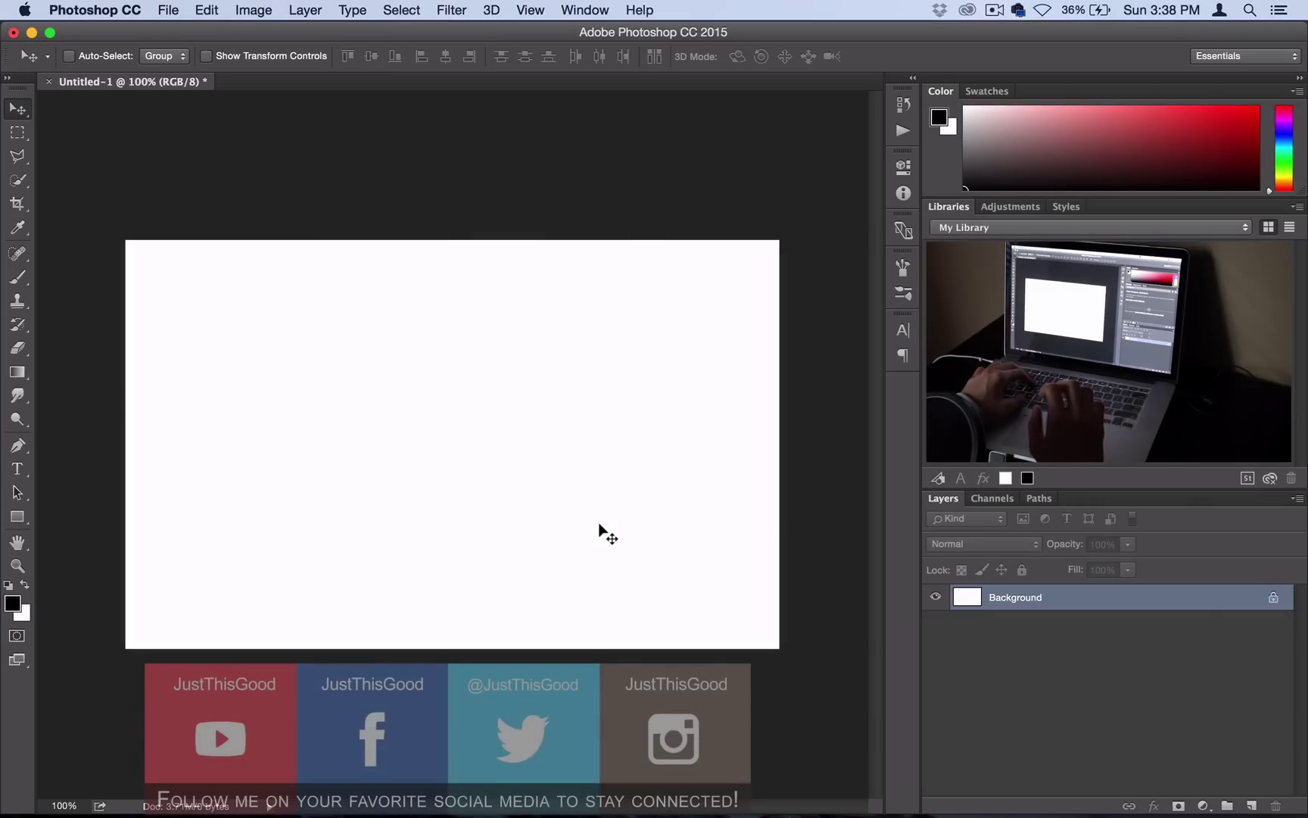
Switch from the Pen Tool to the Rectangle Tool to draw shapes.
drag(17, 446, 74, 447)
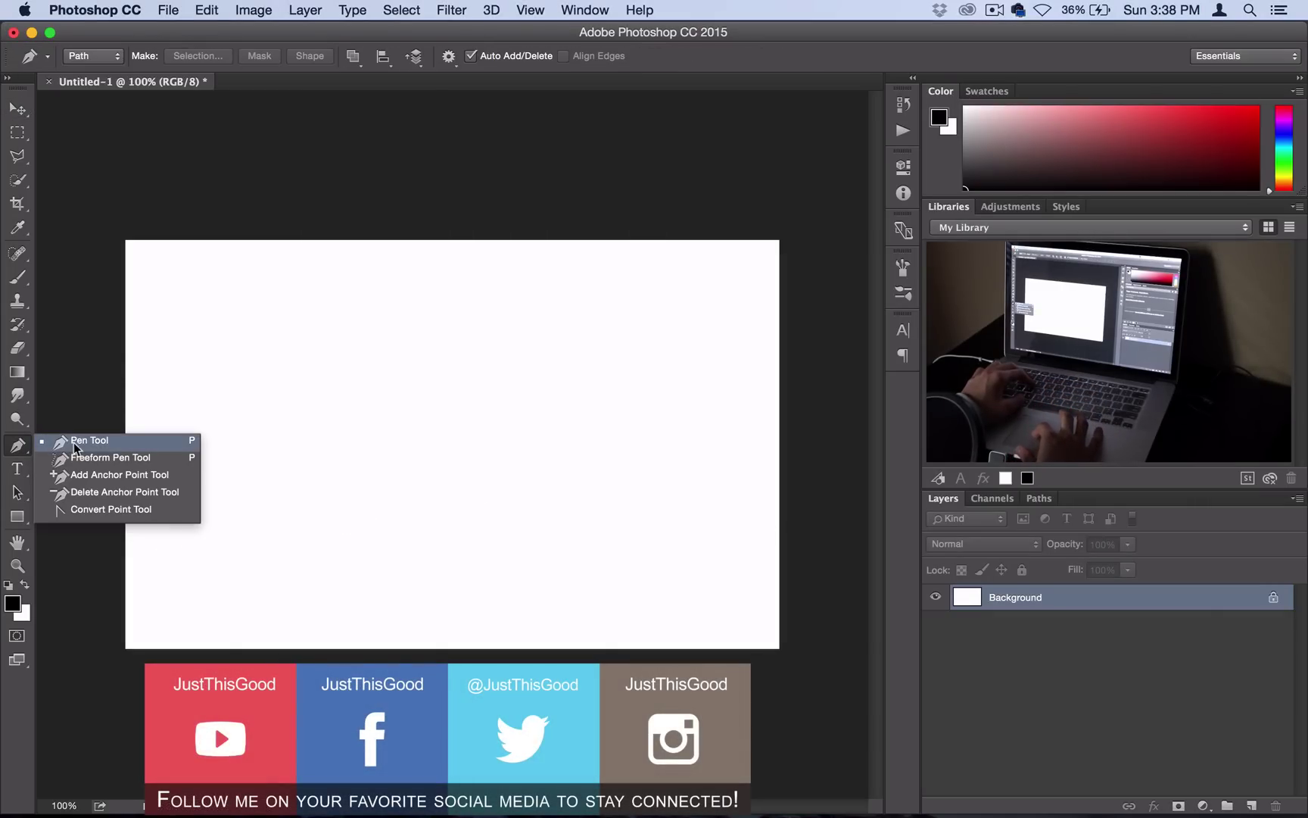
click(41, 443)
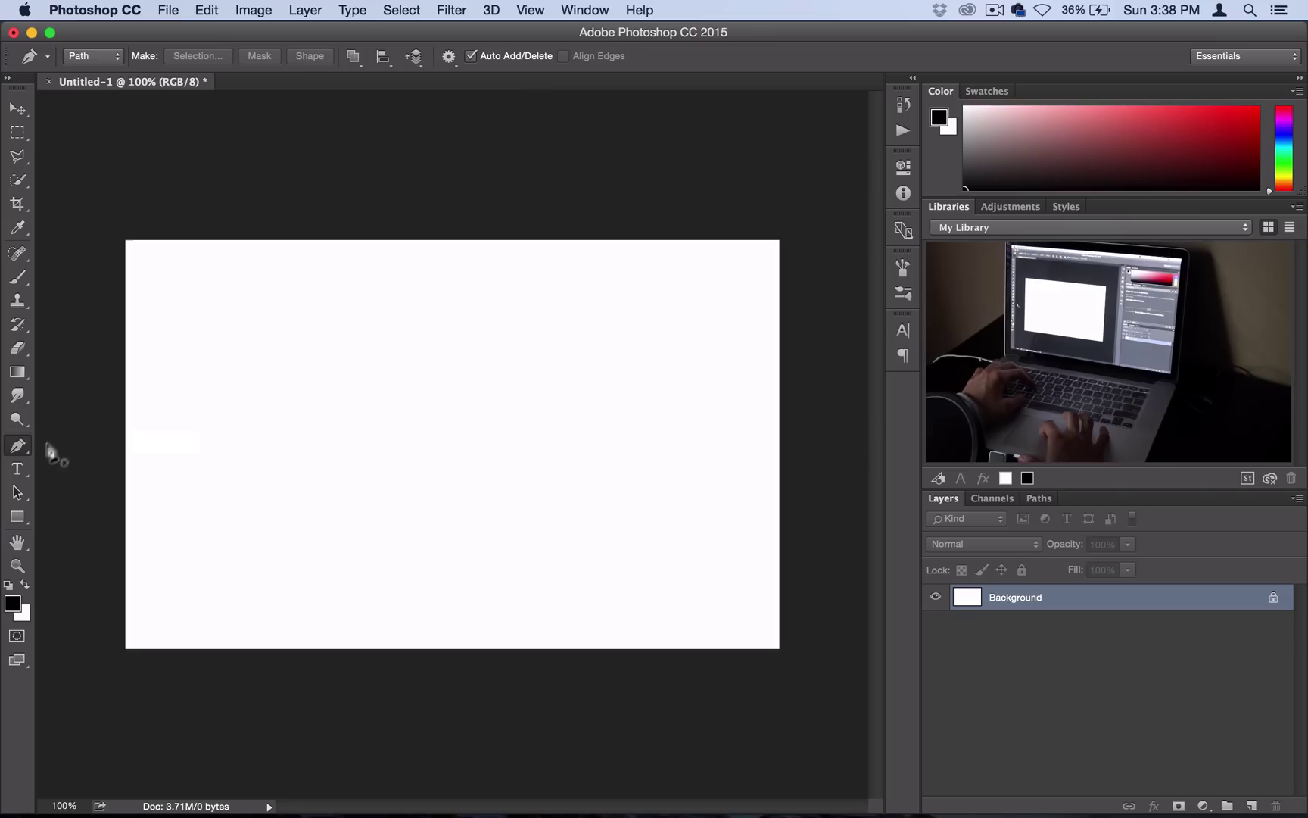
drag(21, 522, 63, 519)
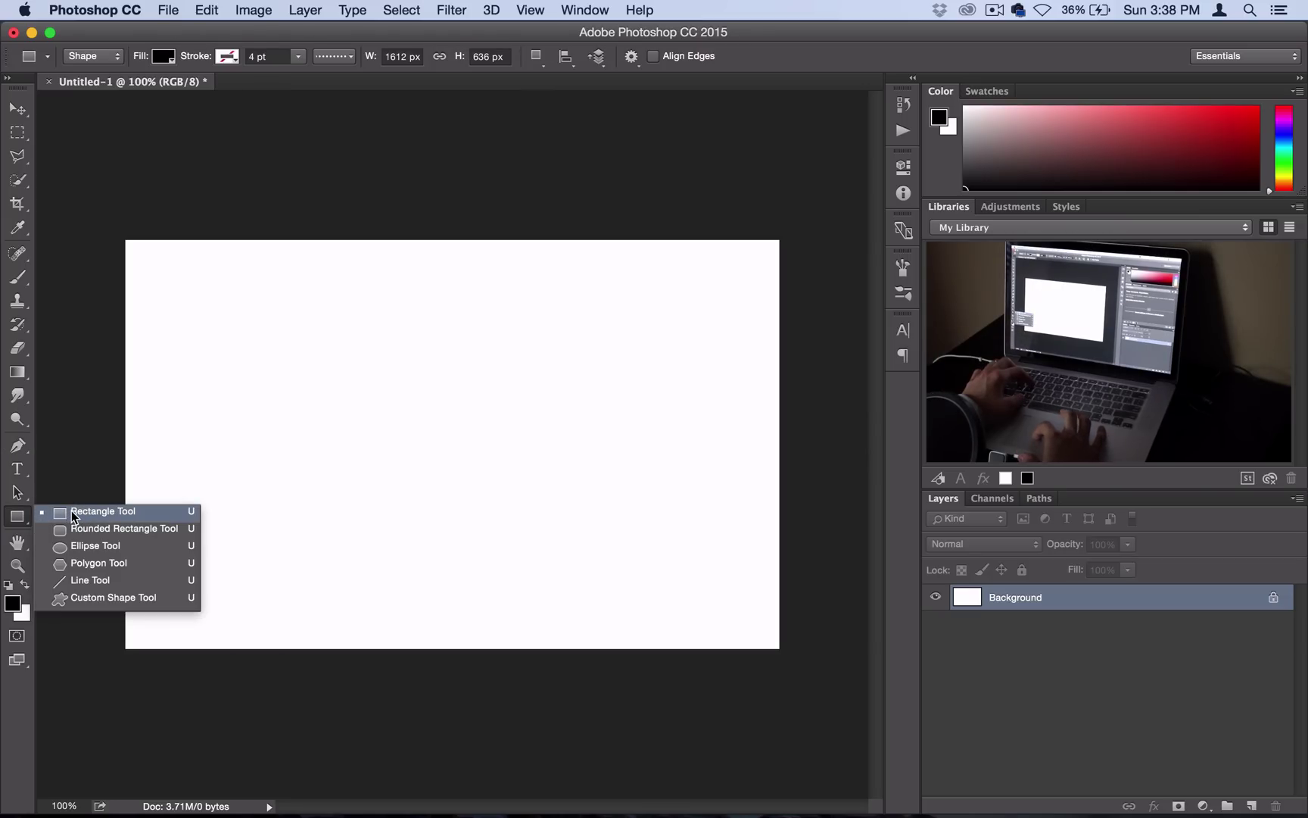
Set the Rectangle Tool to Shape mode with a white fill and no stroke.
click(85, 511)
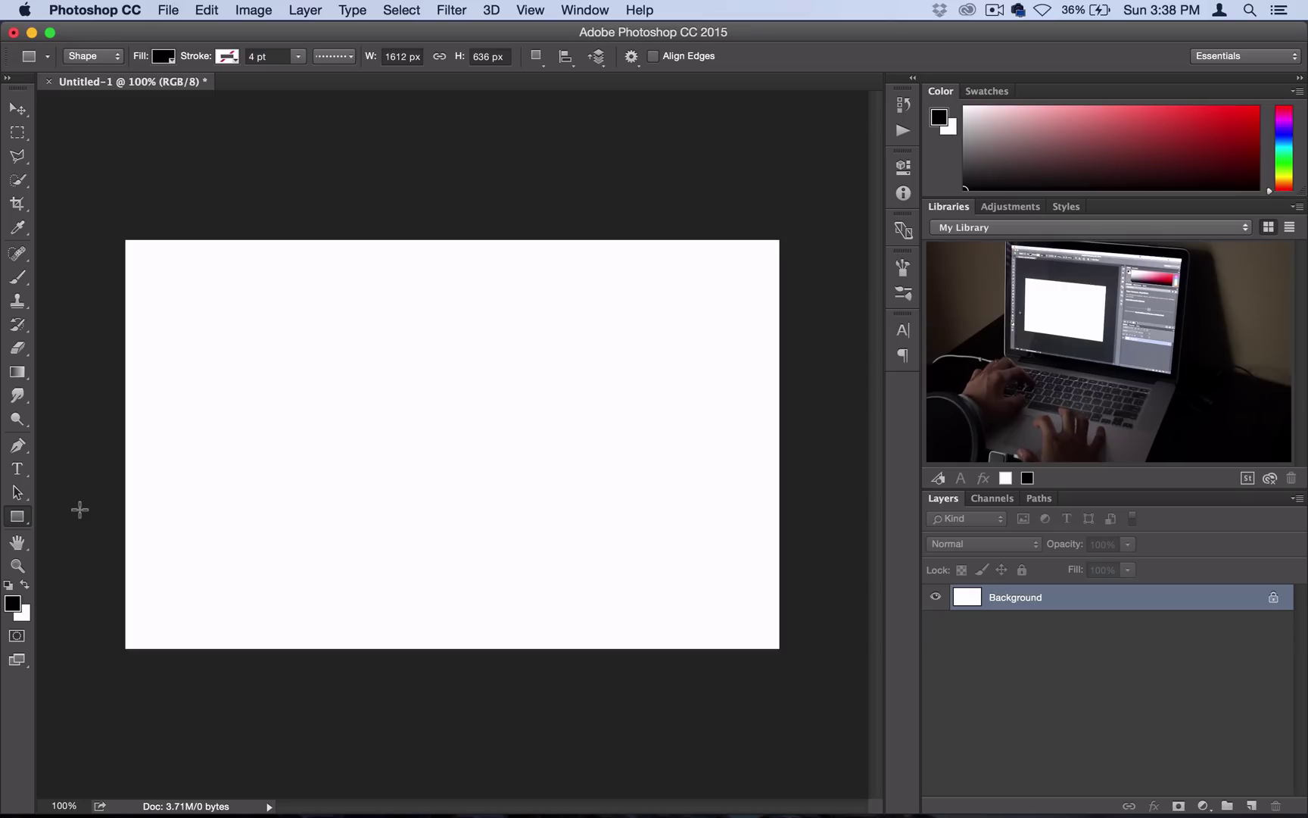
click(103, 58)
click(89, 58)
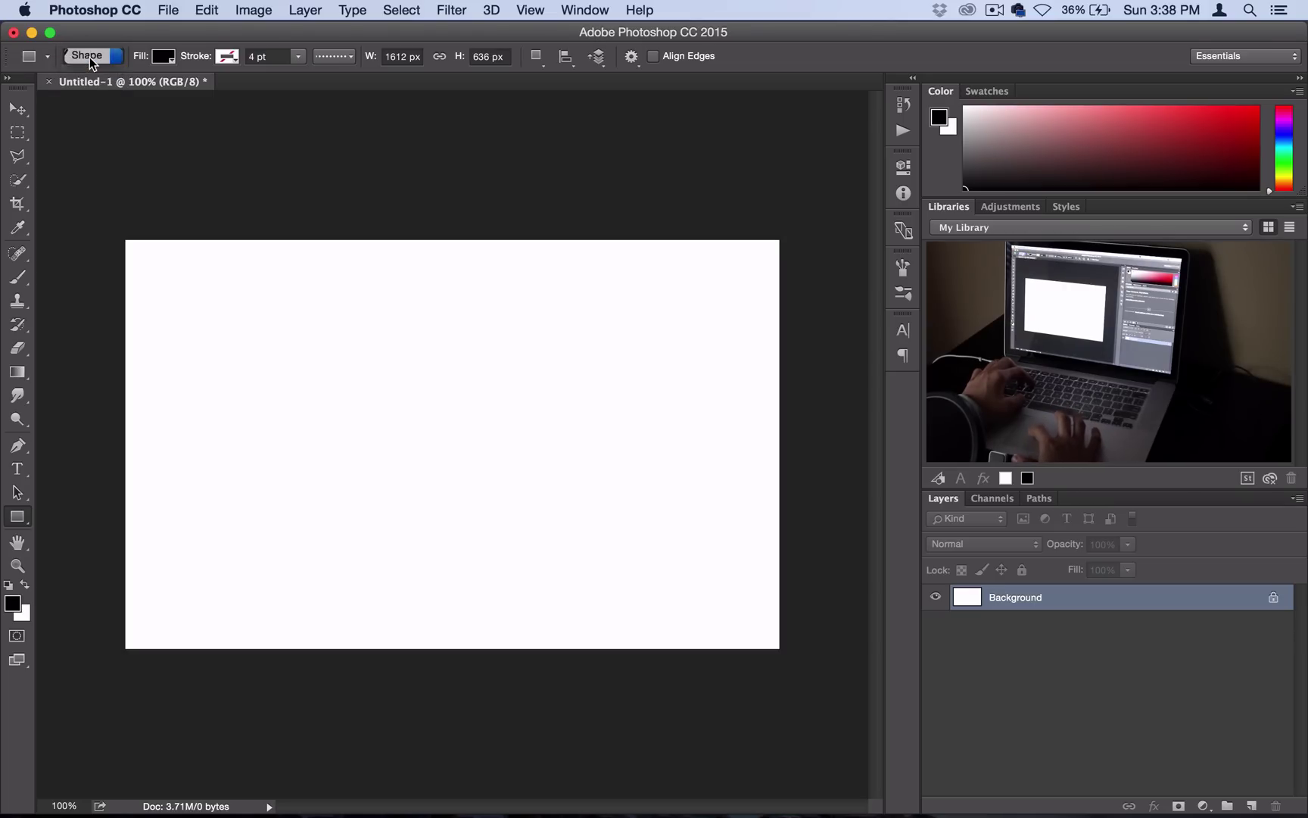
click(165, 57)
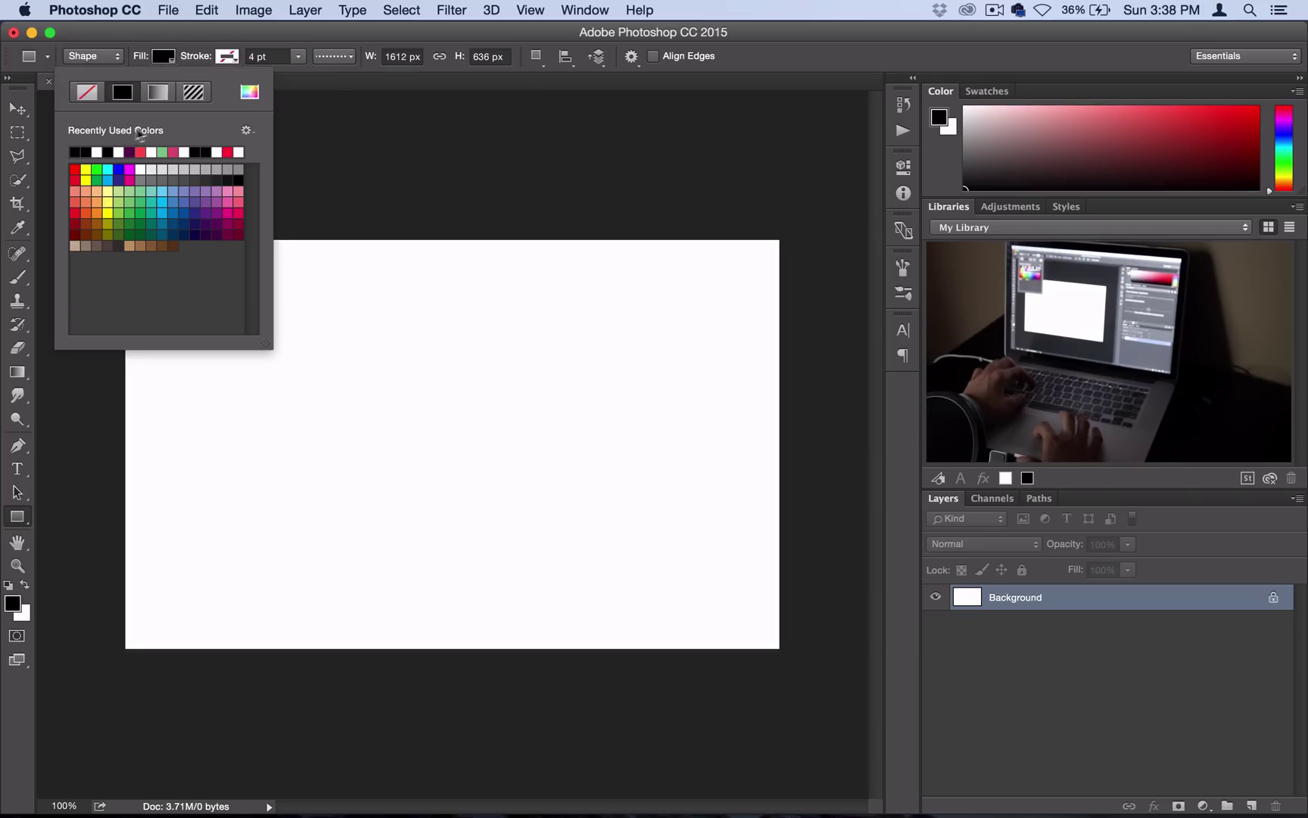
click(97, 153)
click(230, 56)
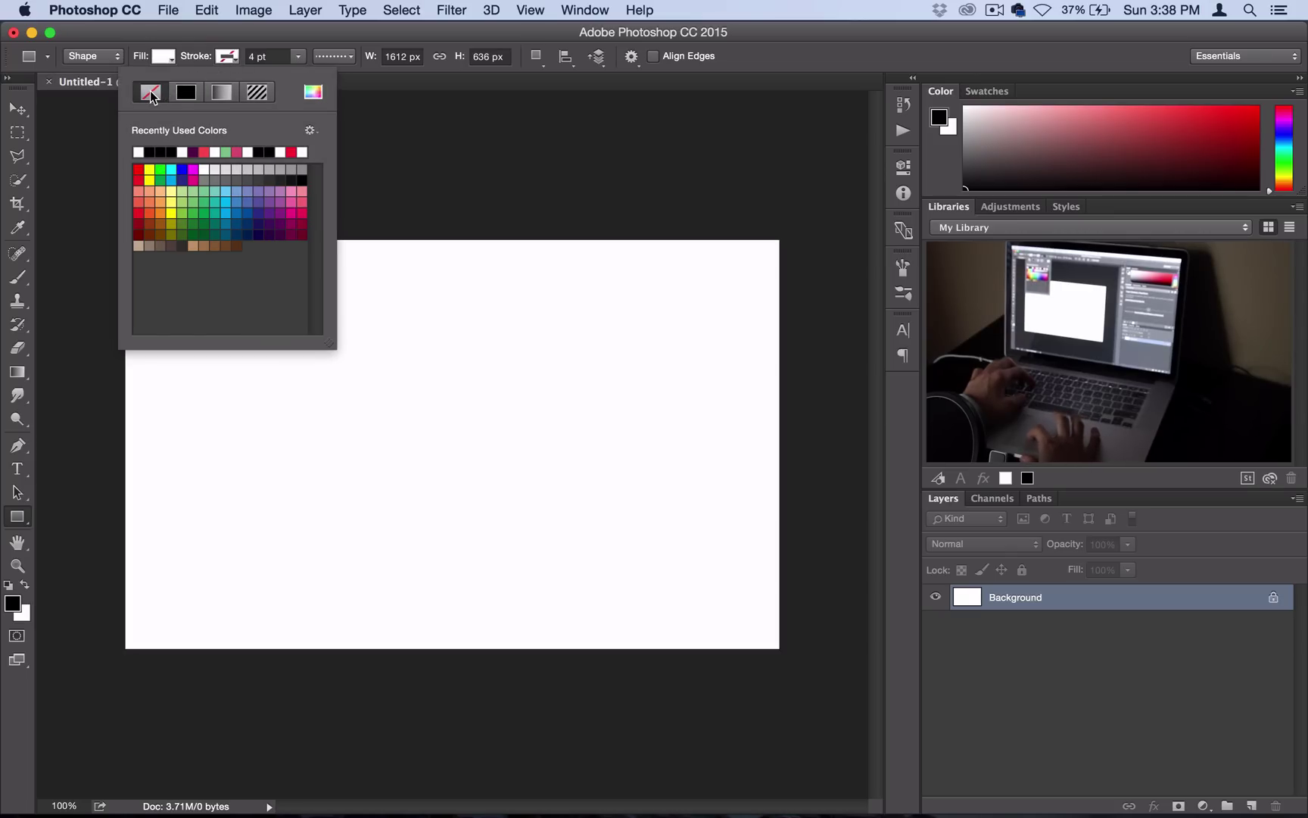
click(150, 91)
click(236, 57)
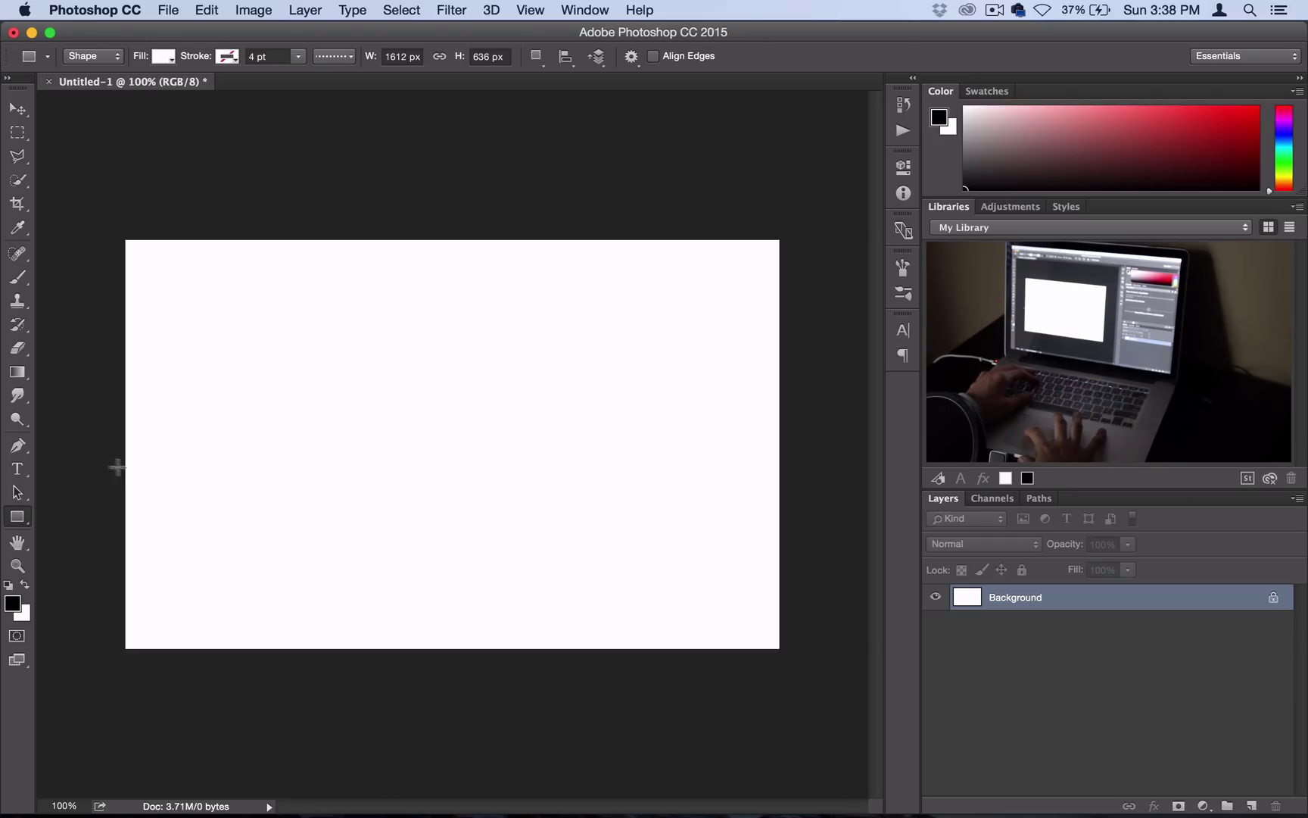
Draw a white 1697 × 124 px band across the canvas width, then select Background.
drag(74, 484, 841, 536)
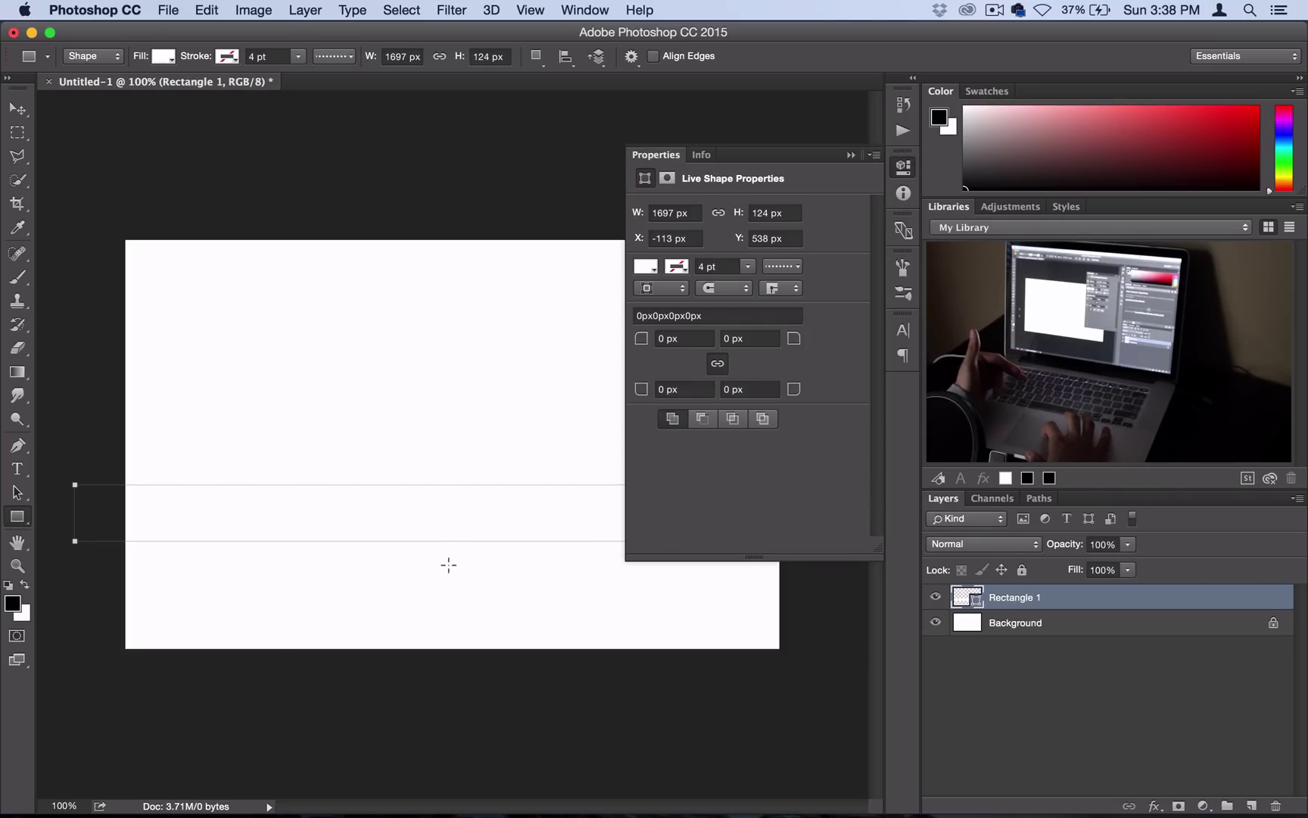
click(903, 167)
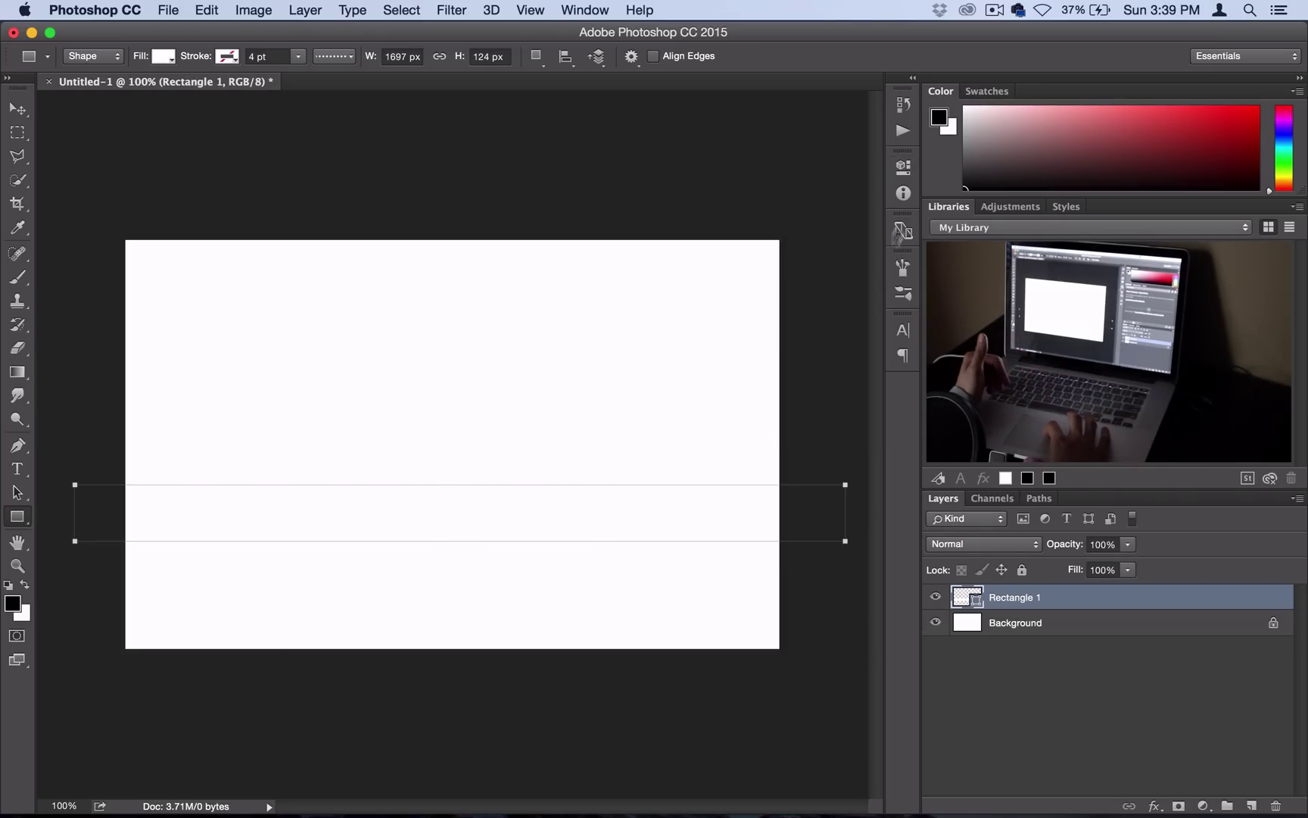
click(1035, 622)
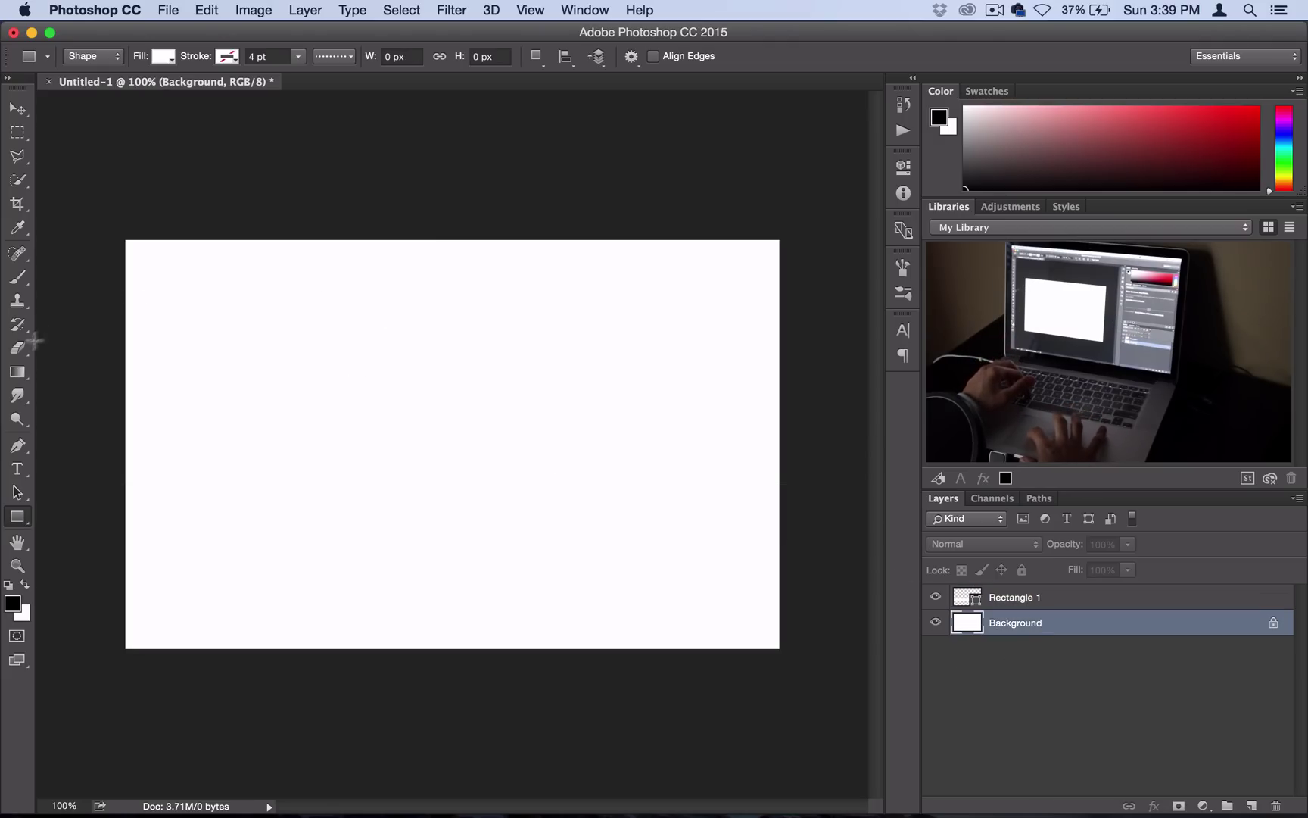
Fill Background with a 50% opacity Blue, Red, Yellow linear gradient from top to bottom.
drag(17, 371, 71, 367)
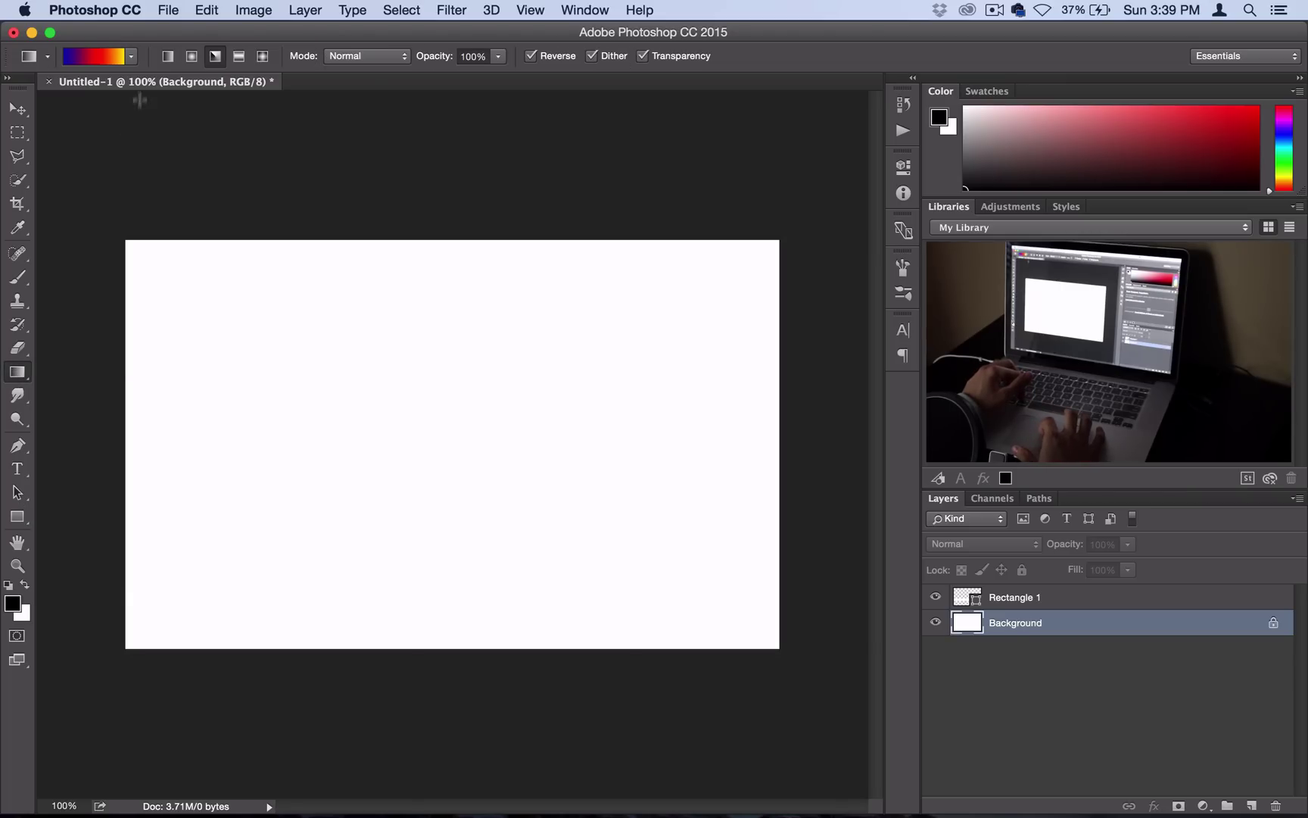
click(133, 56)
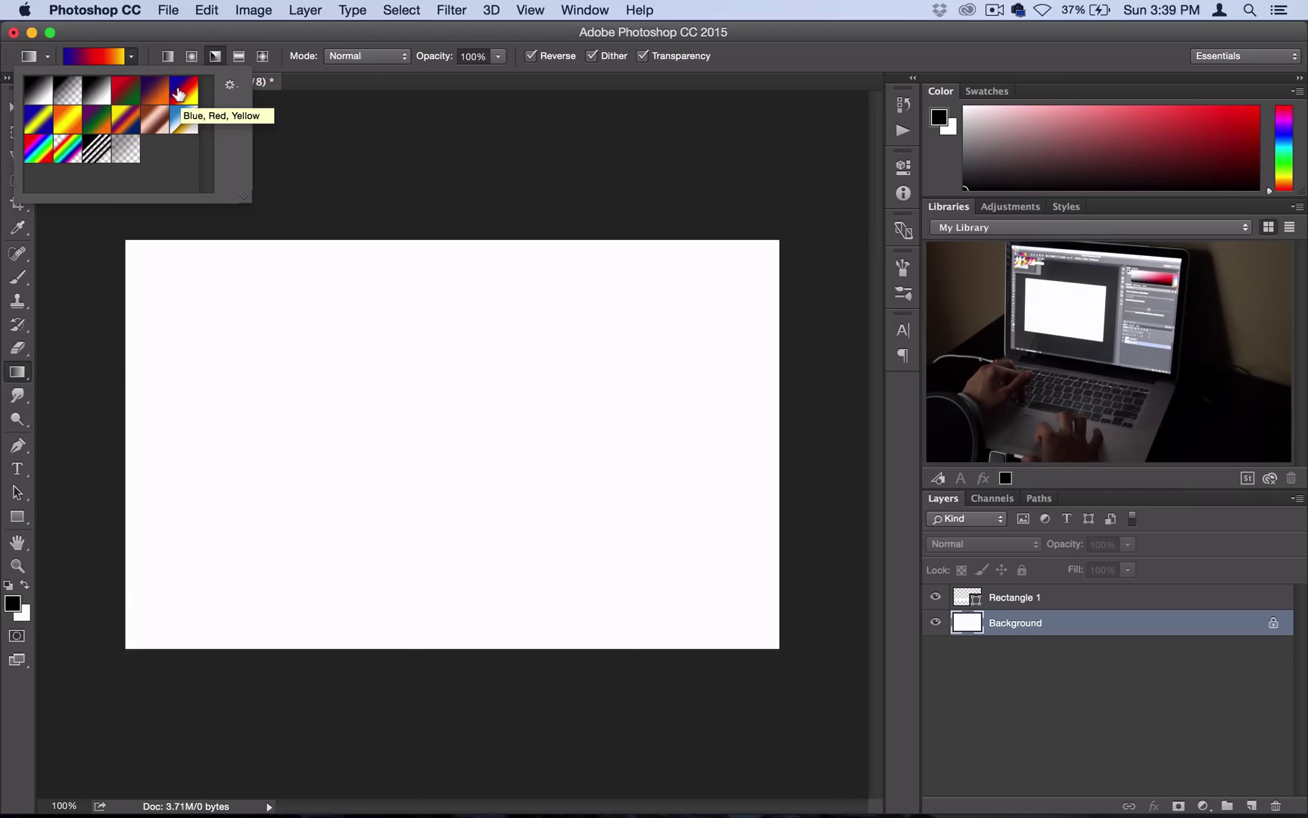
click(130, 59)
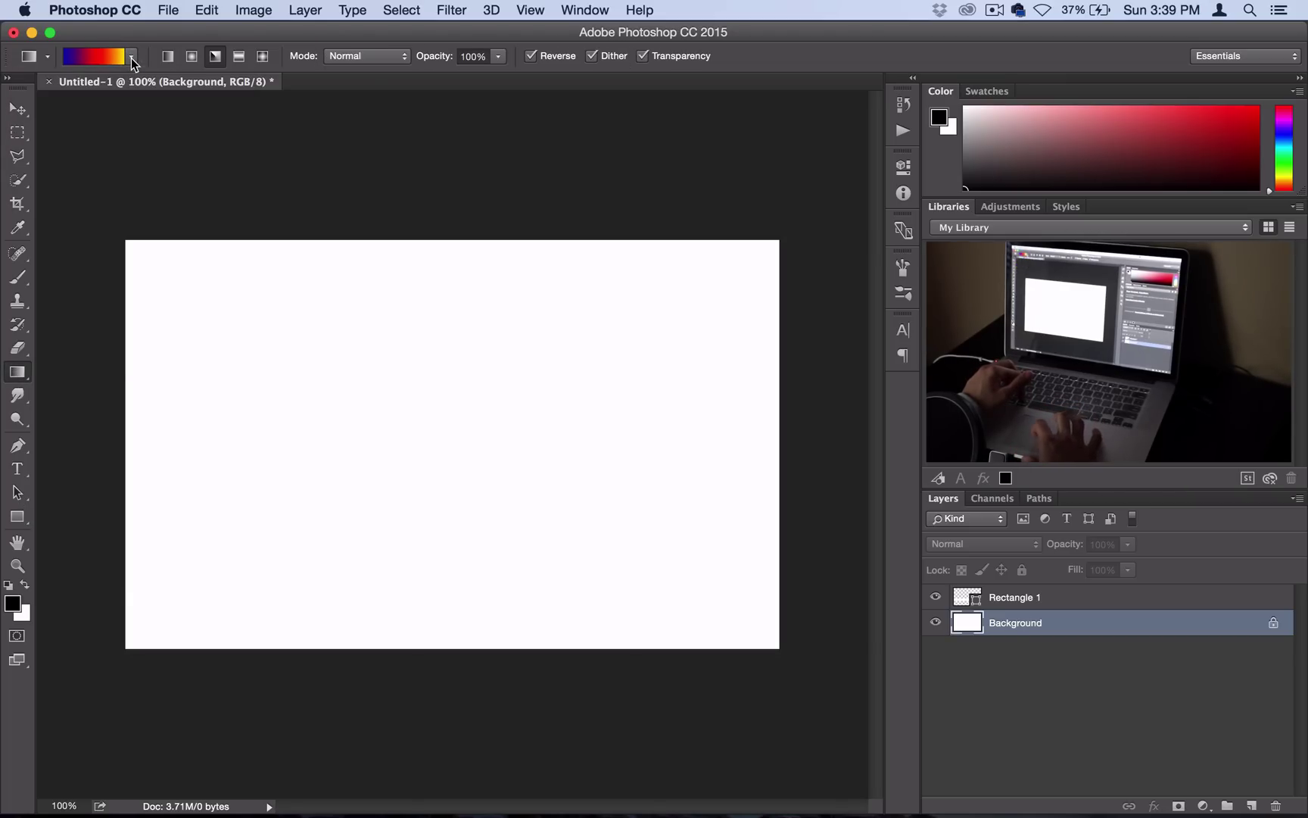
click(501, 56)
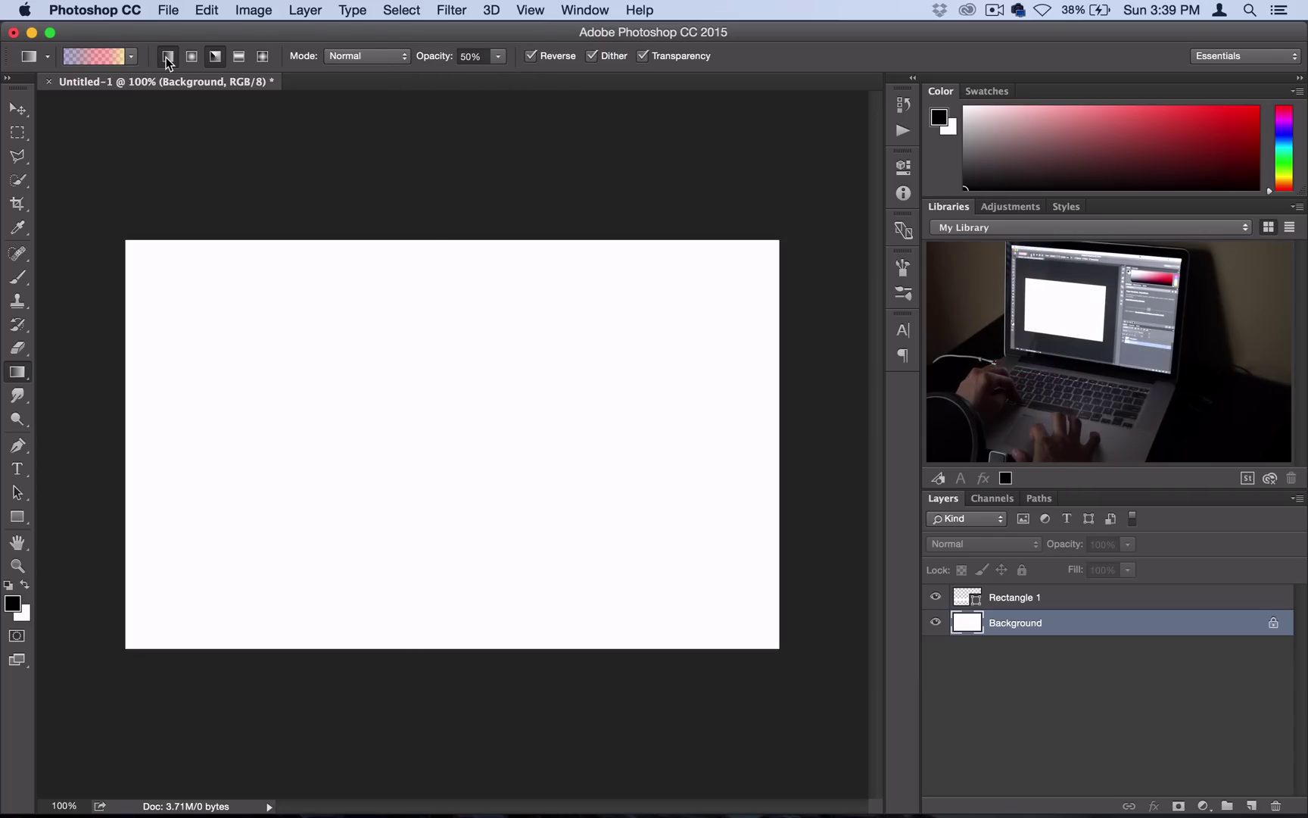
key(Return)
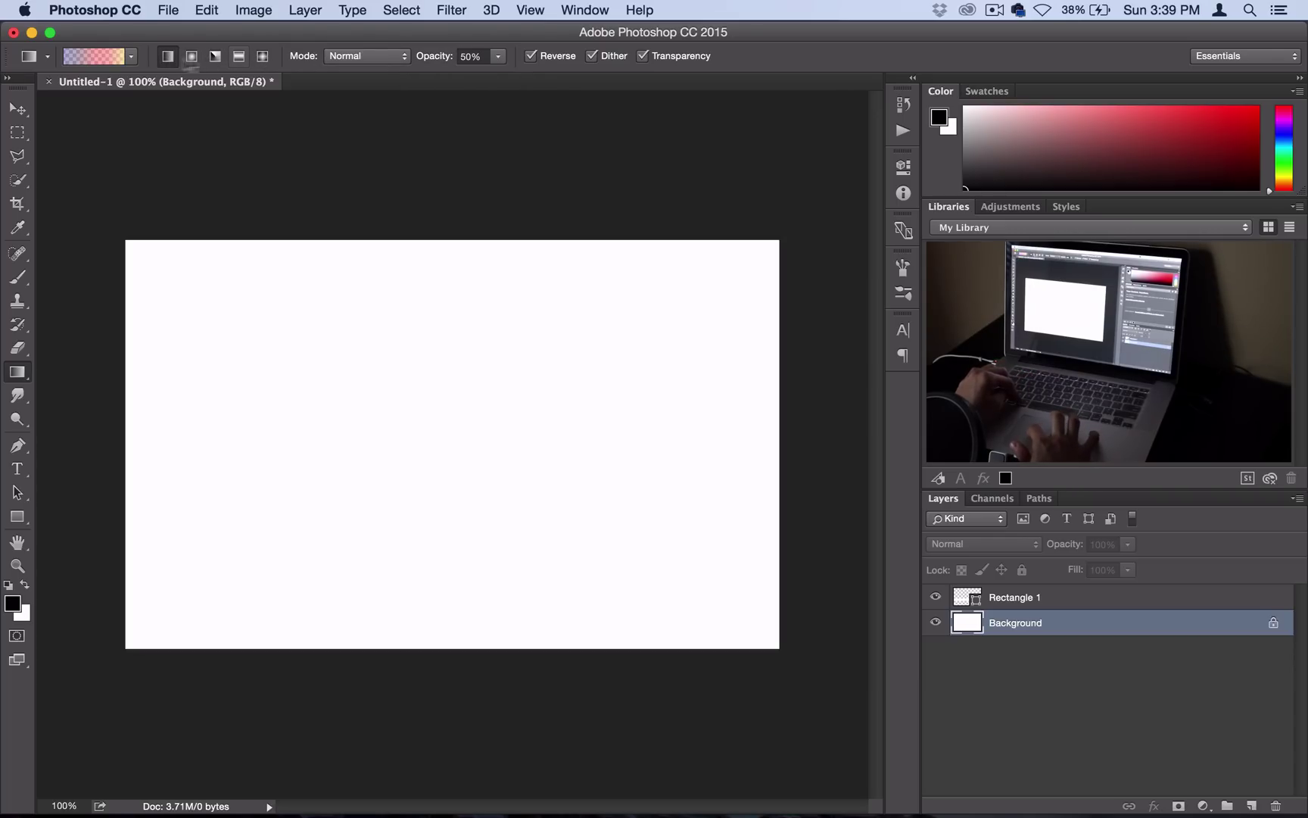
drag(426, 137, 447, 784)
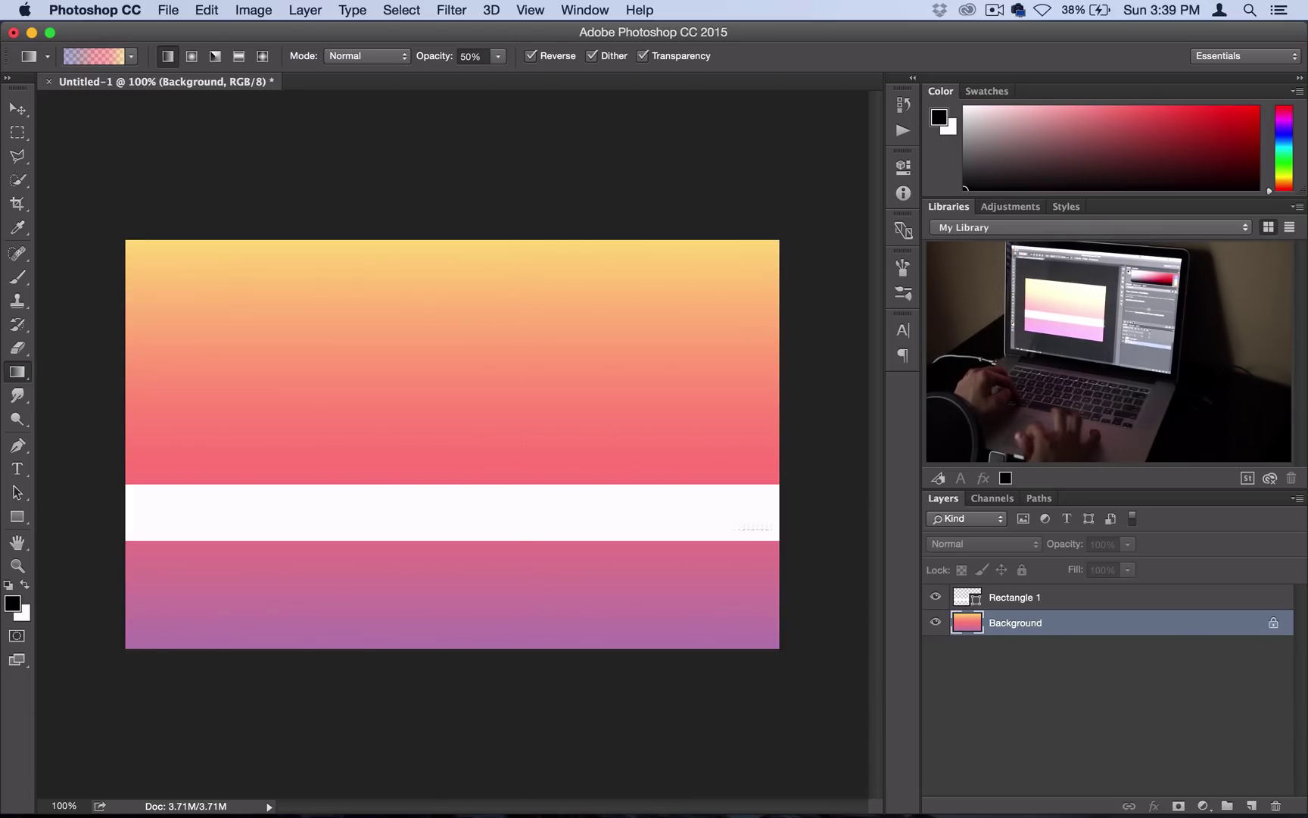
click(1018, 596)
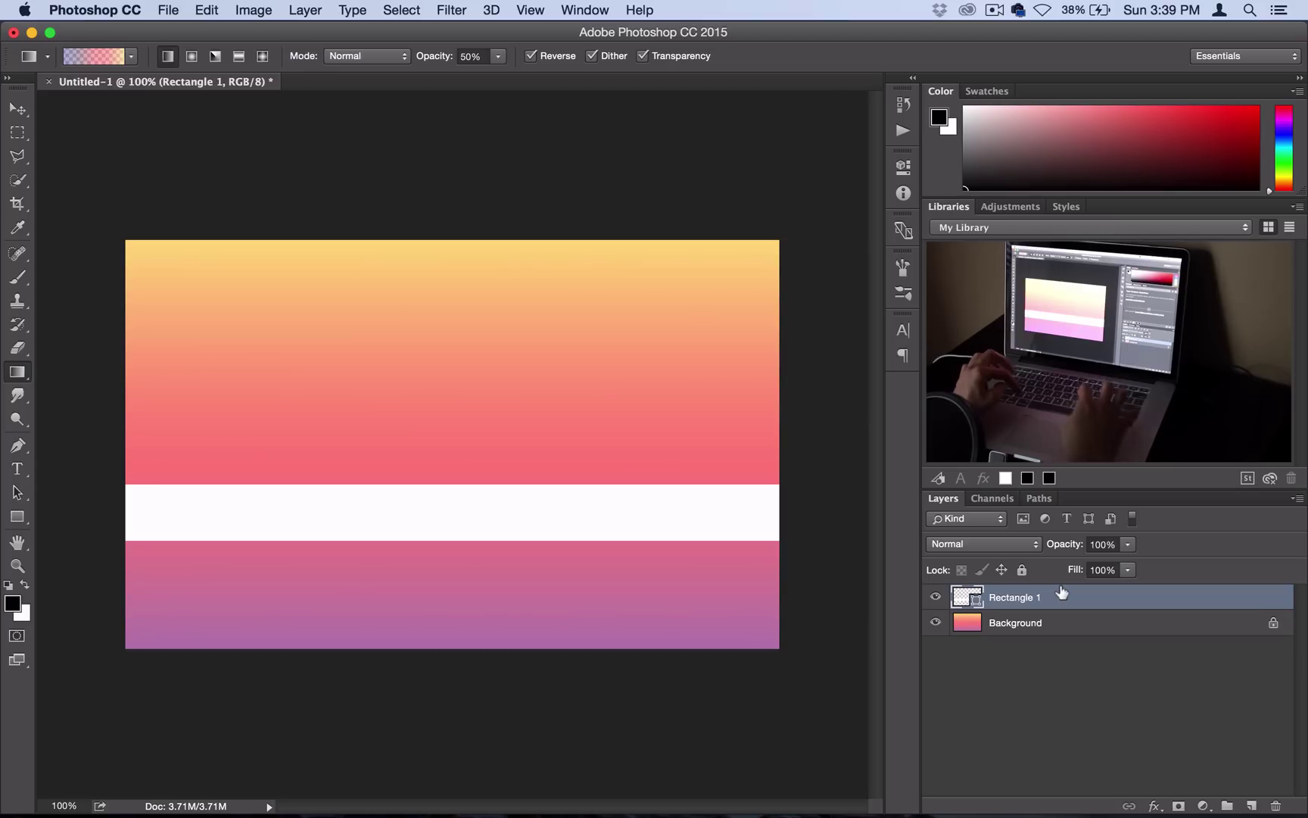
Duplicate the band twice, shifting the first copy up and the second copy down.
key(super+j)
key(super)
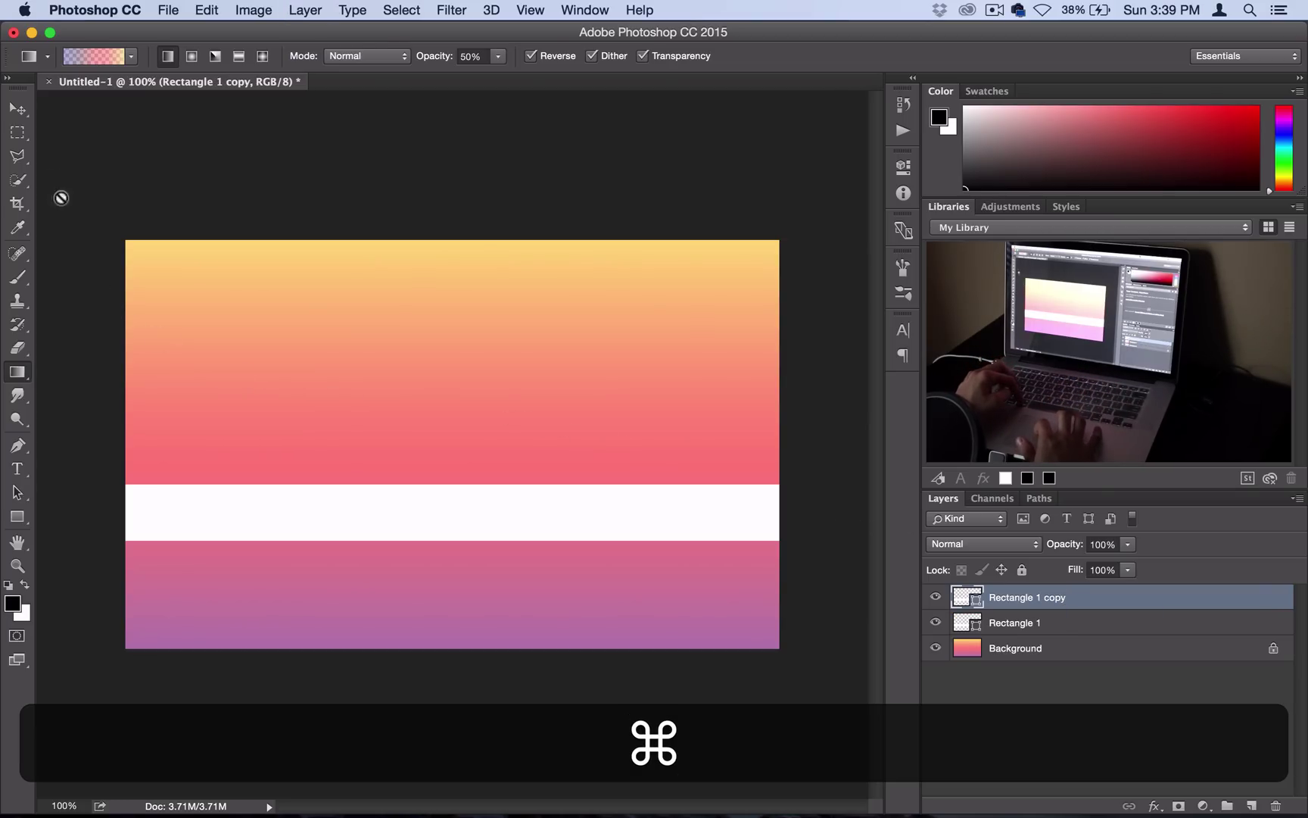
key(shift)
drag(383, 526, 380, 486)
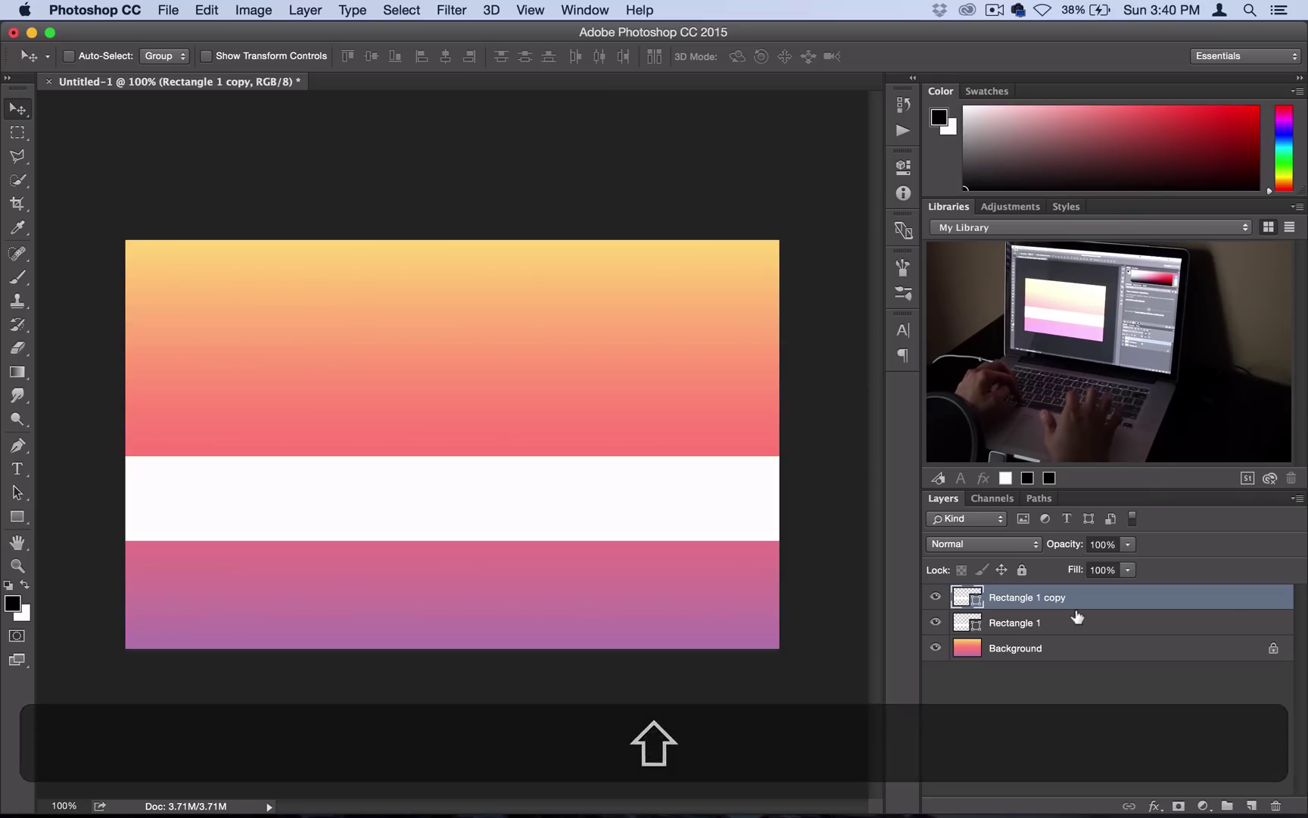
key(super)
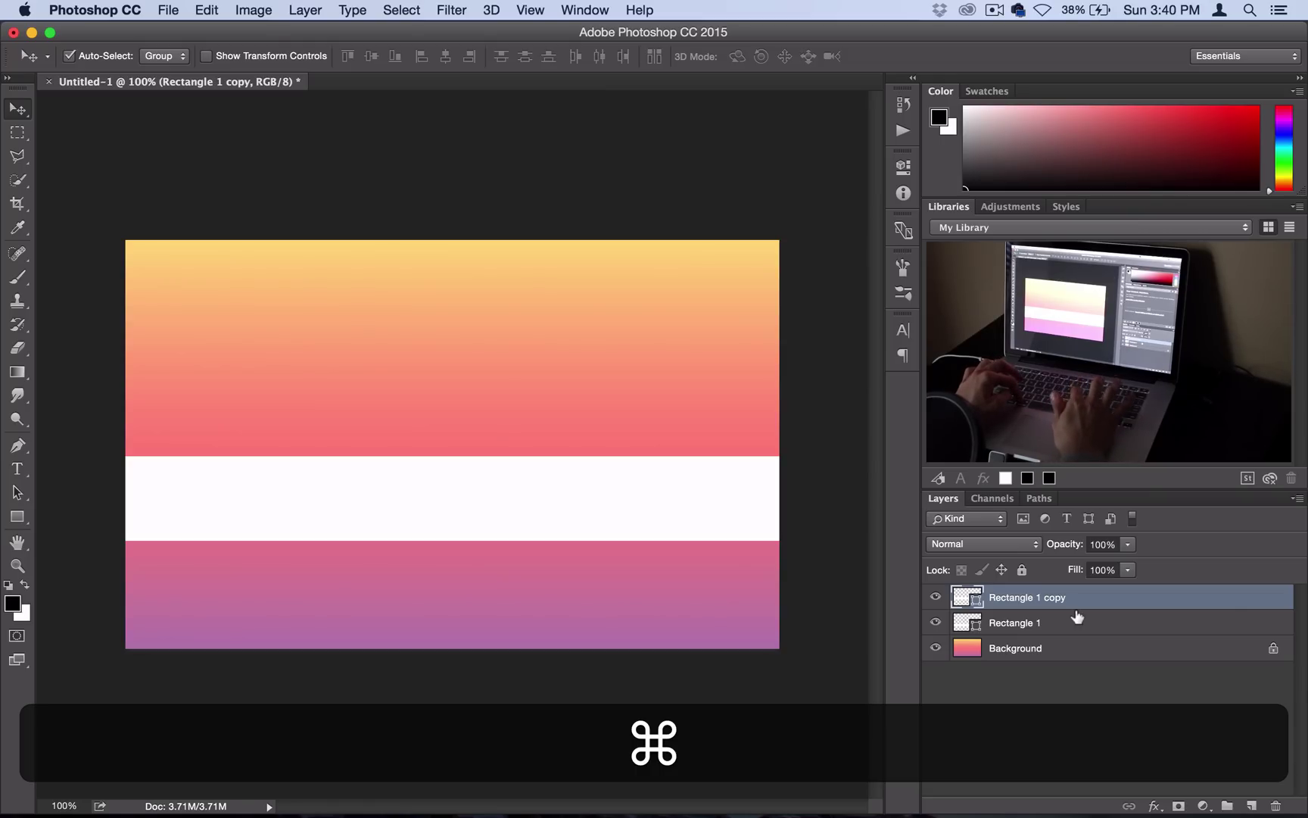
key(super+j)
key(shift)
drag(678, 476, 670, 533)
Hide and then re-show the three band layers to check them.
click(936, 597)
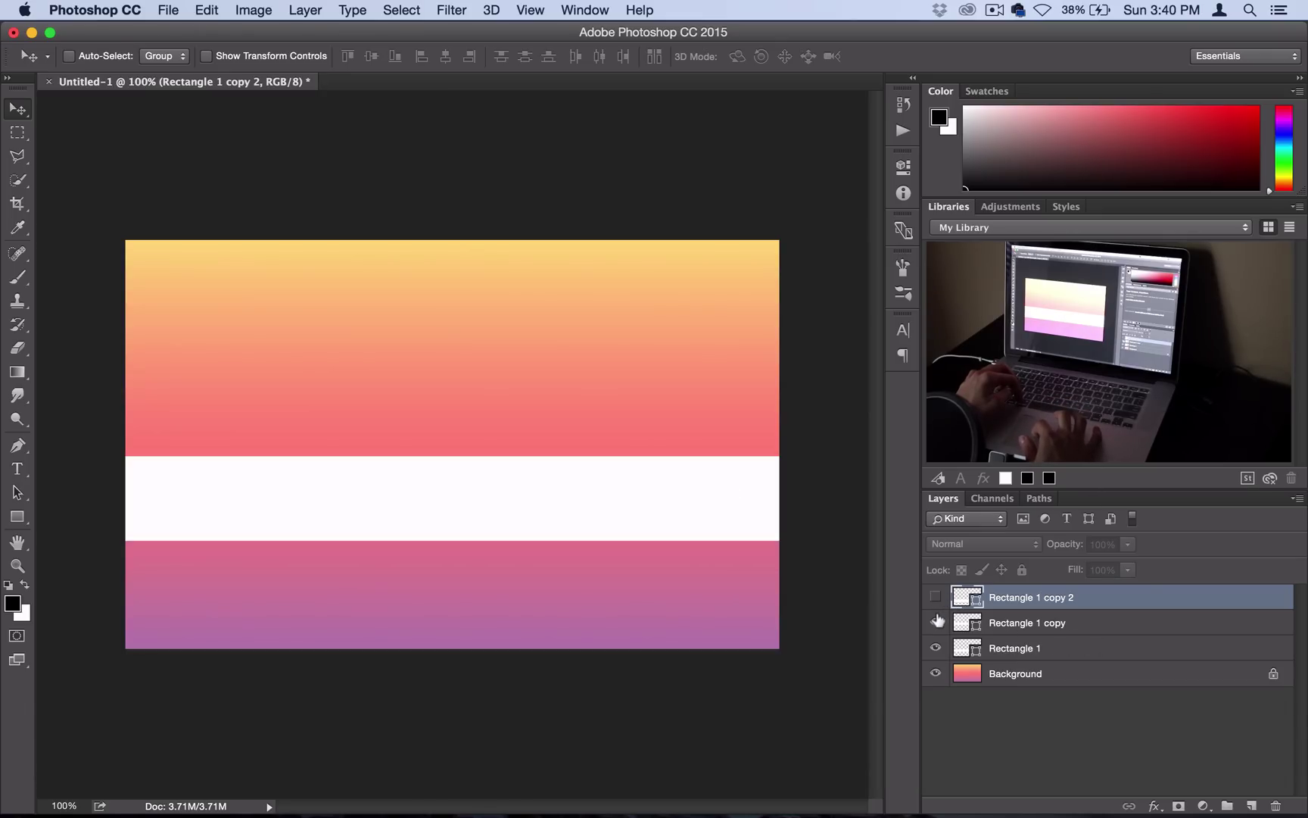
click(936, 622)
click(935, 648)
click(936, 648)
click(936, 623)
click(936, 597)
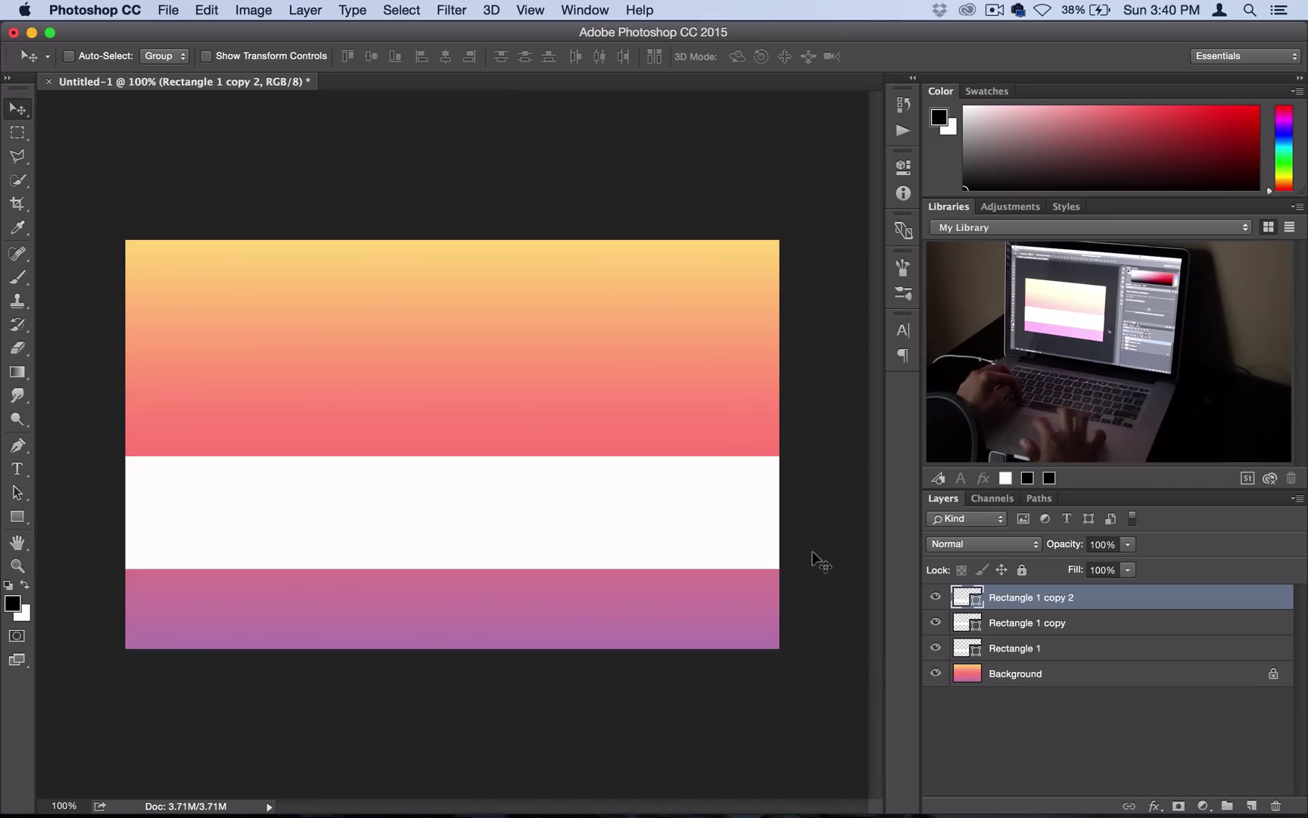
Turn on a Gradient Overlay effect in Rectangle 1's layer style settings.
right_click(1022, 651)
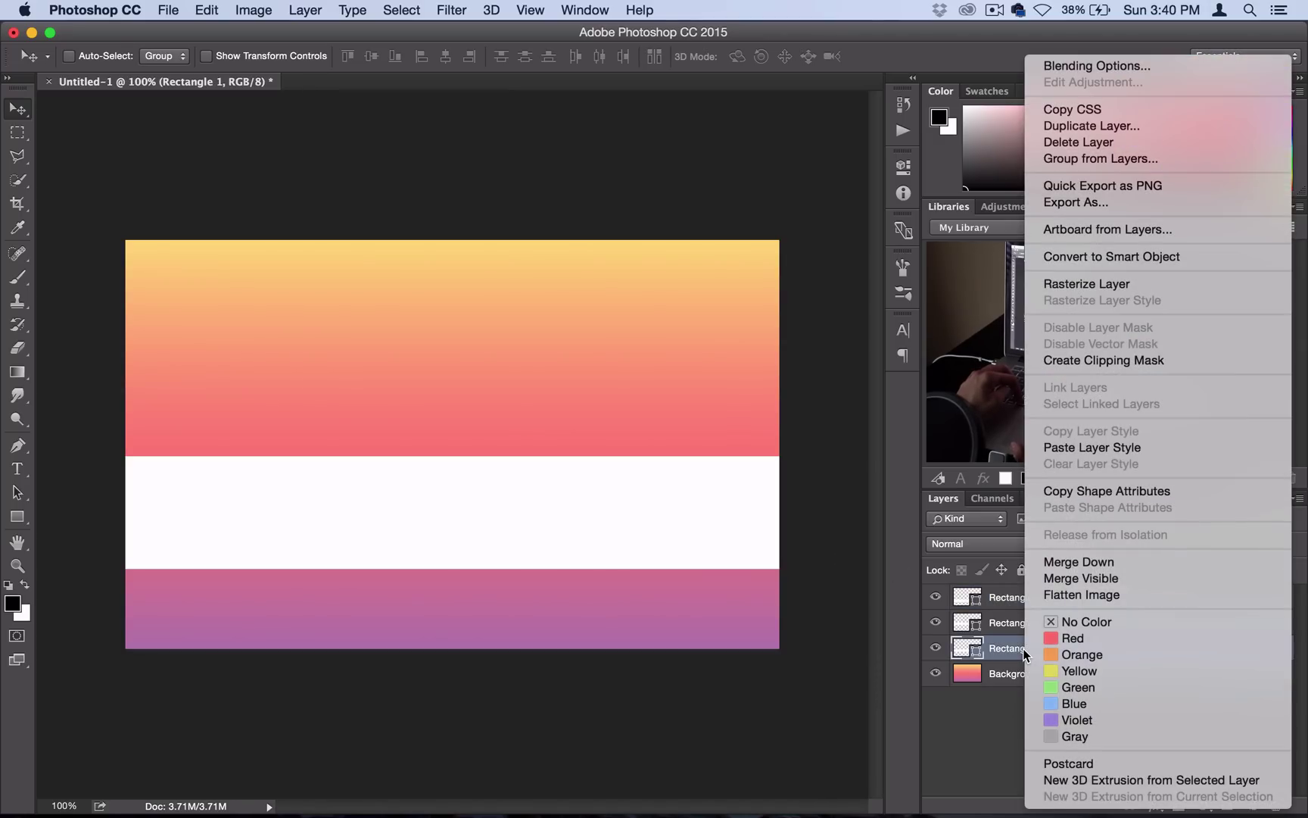
click(1062, 66)
drag(497, 124, 827, 106)
click(643, 447)
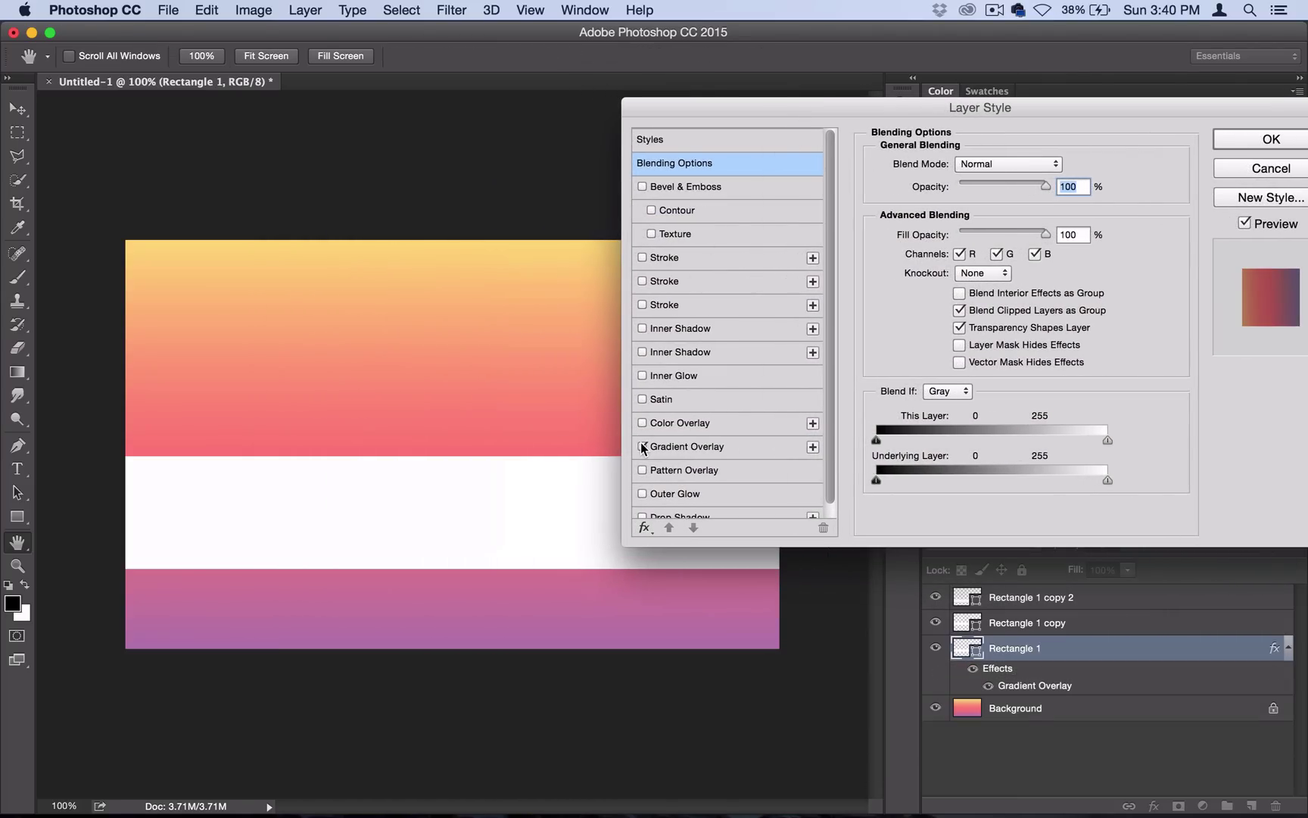
click(688, 447)
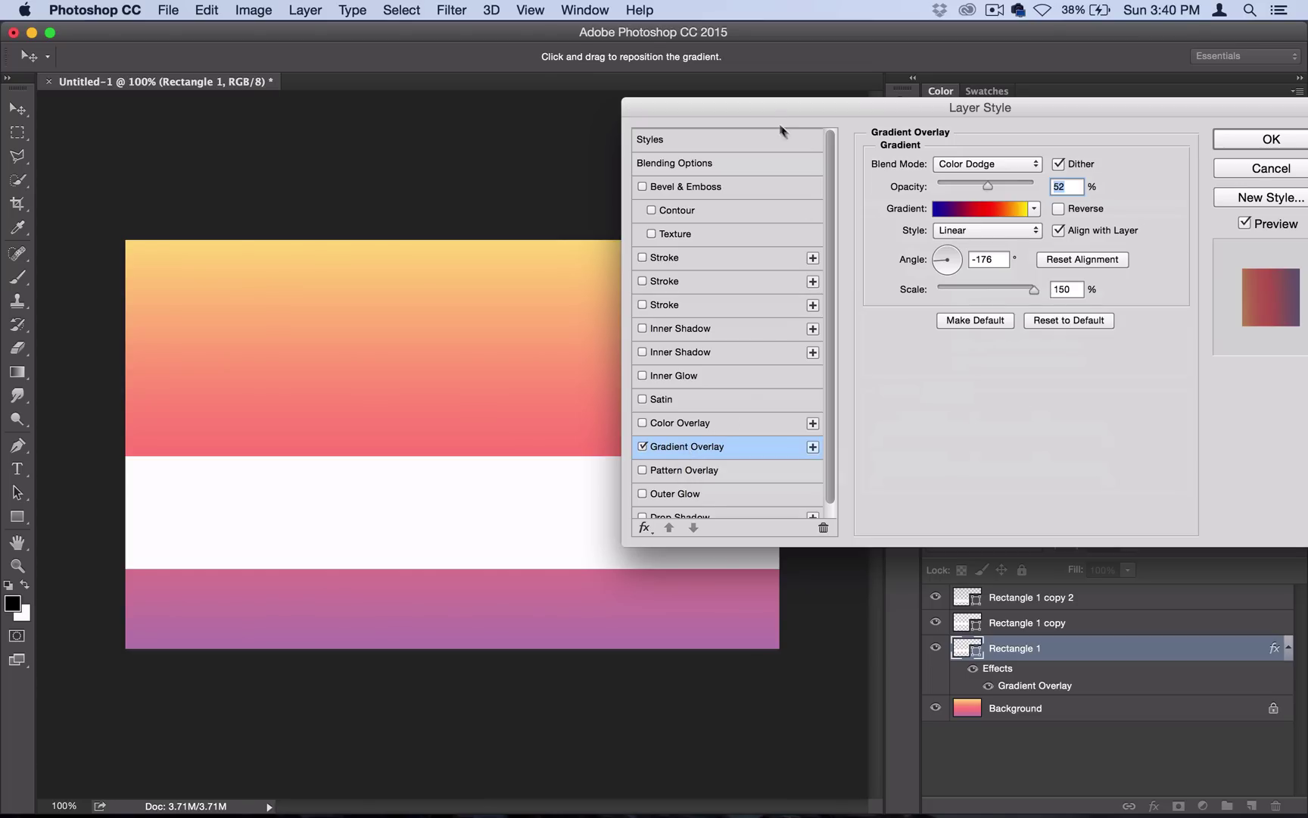
drag(763, 108, 718, 26)
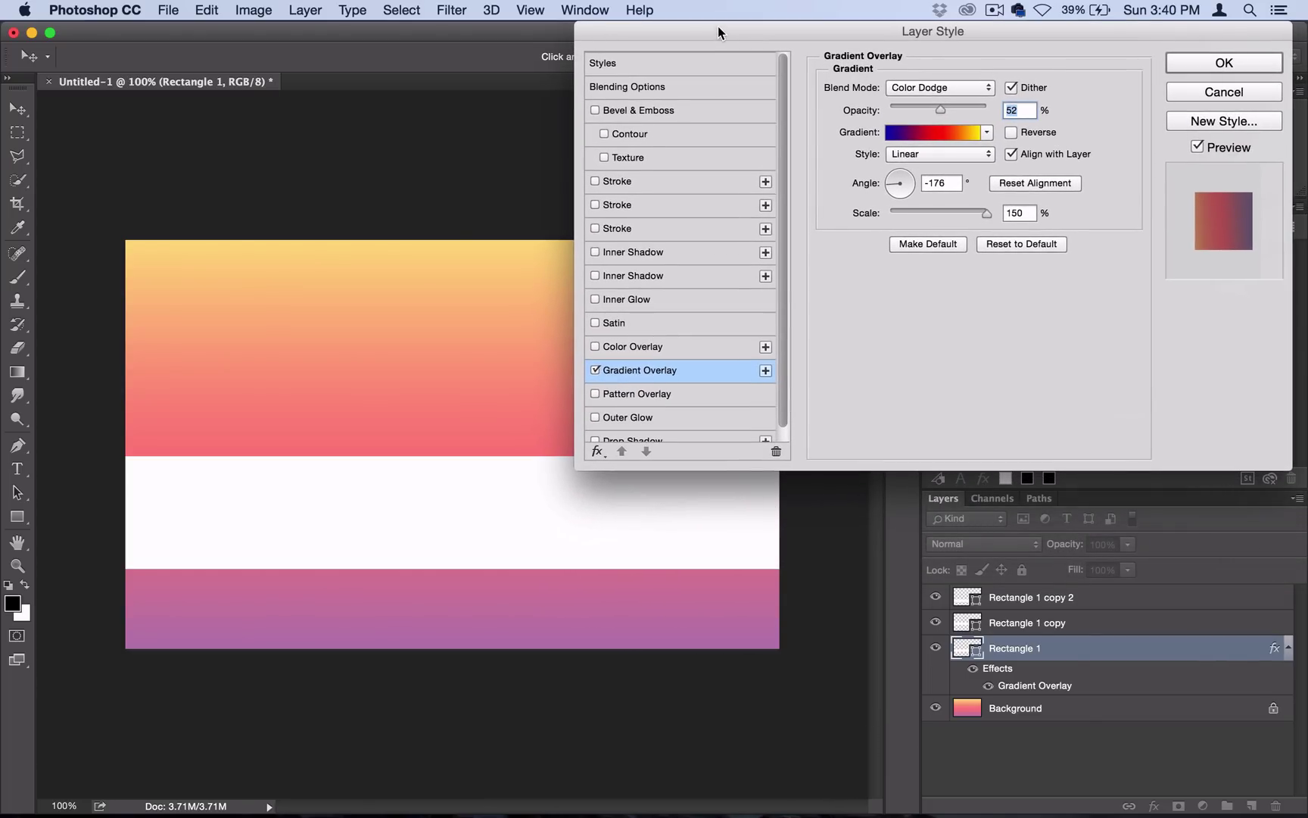
Set the overlay to Normal blend mode with adjusted opacity and angle, and hide the copy bands.
click(963, 86)
click(938, 16)
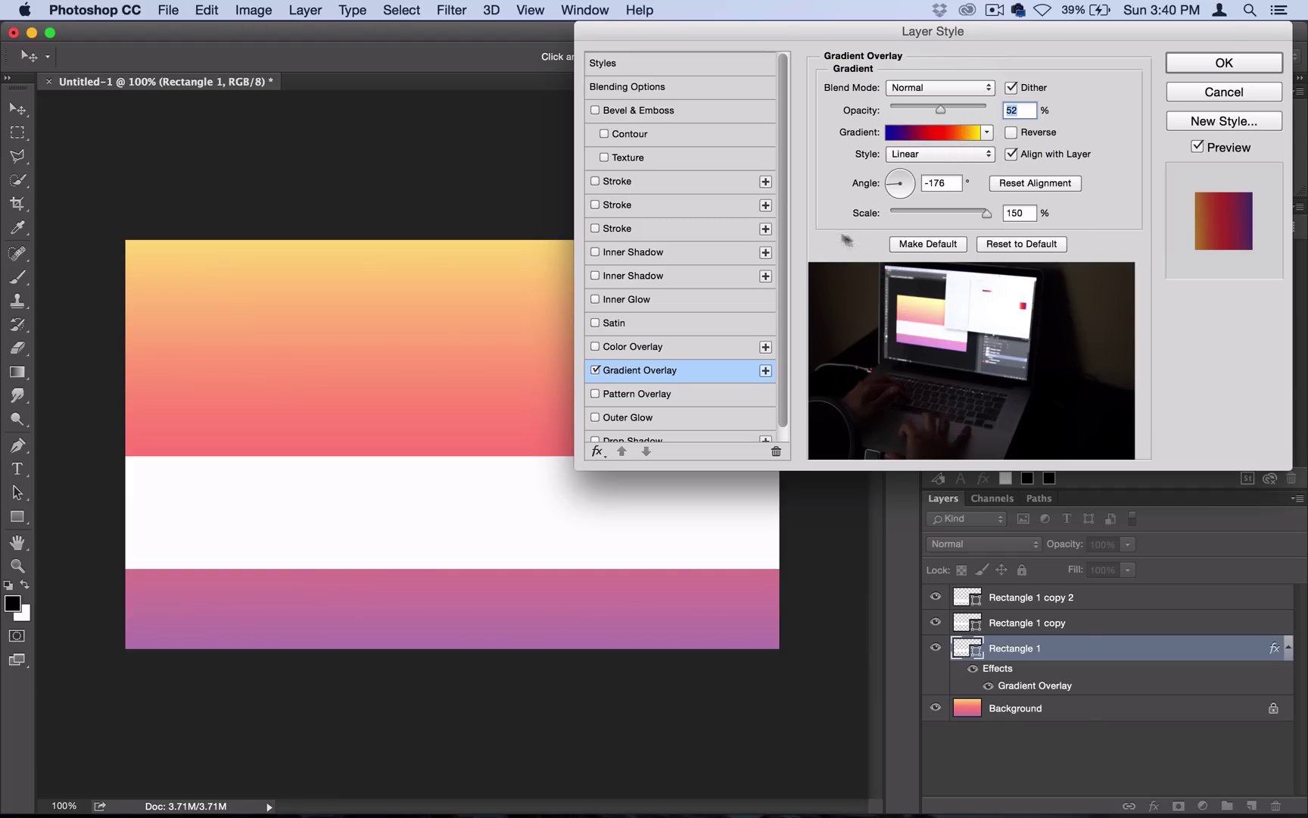
click(987, 132)
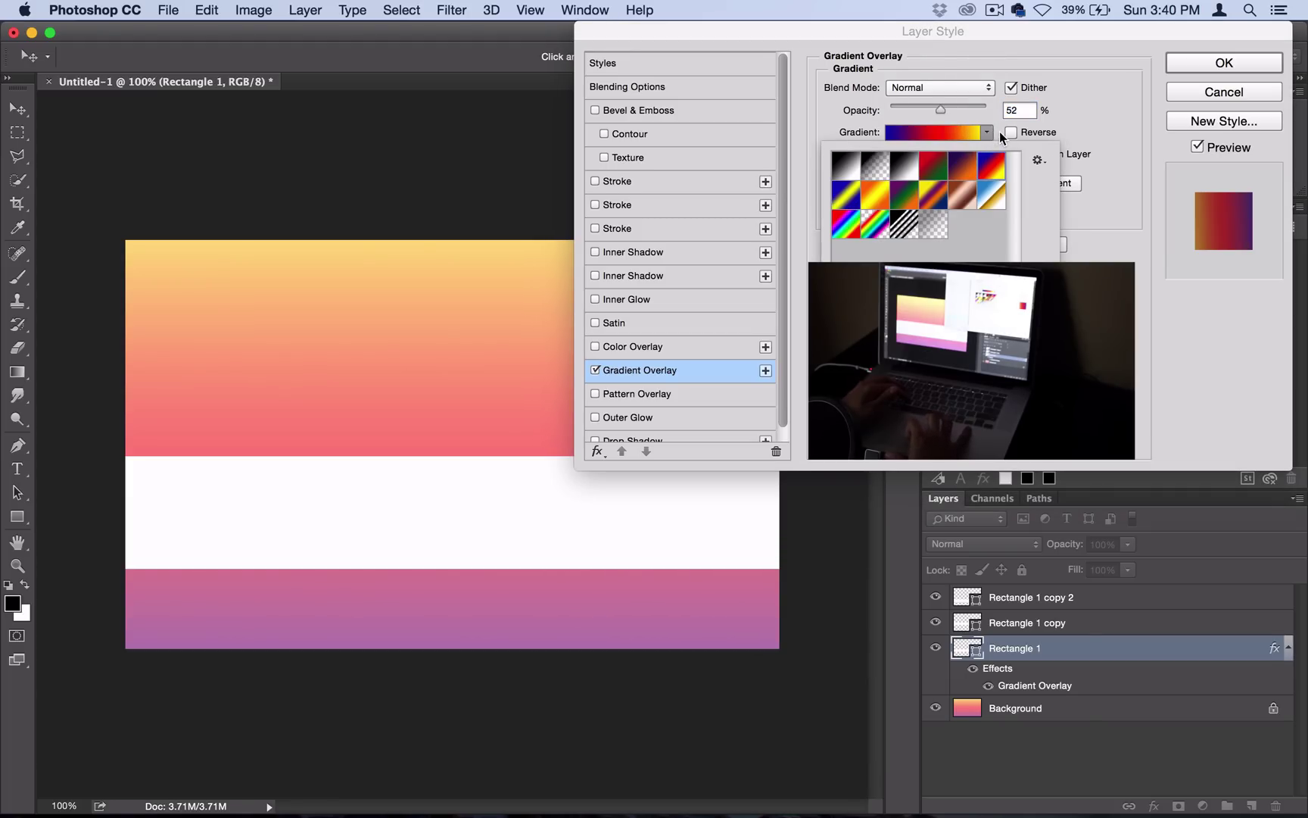
click(988, 132)
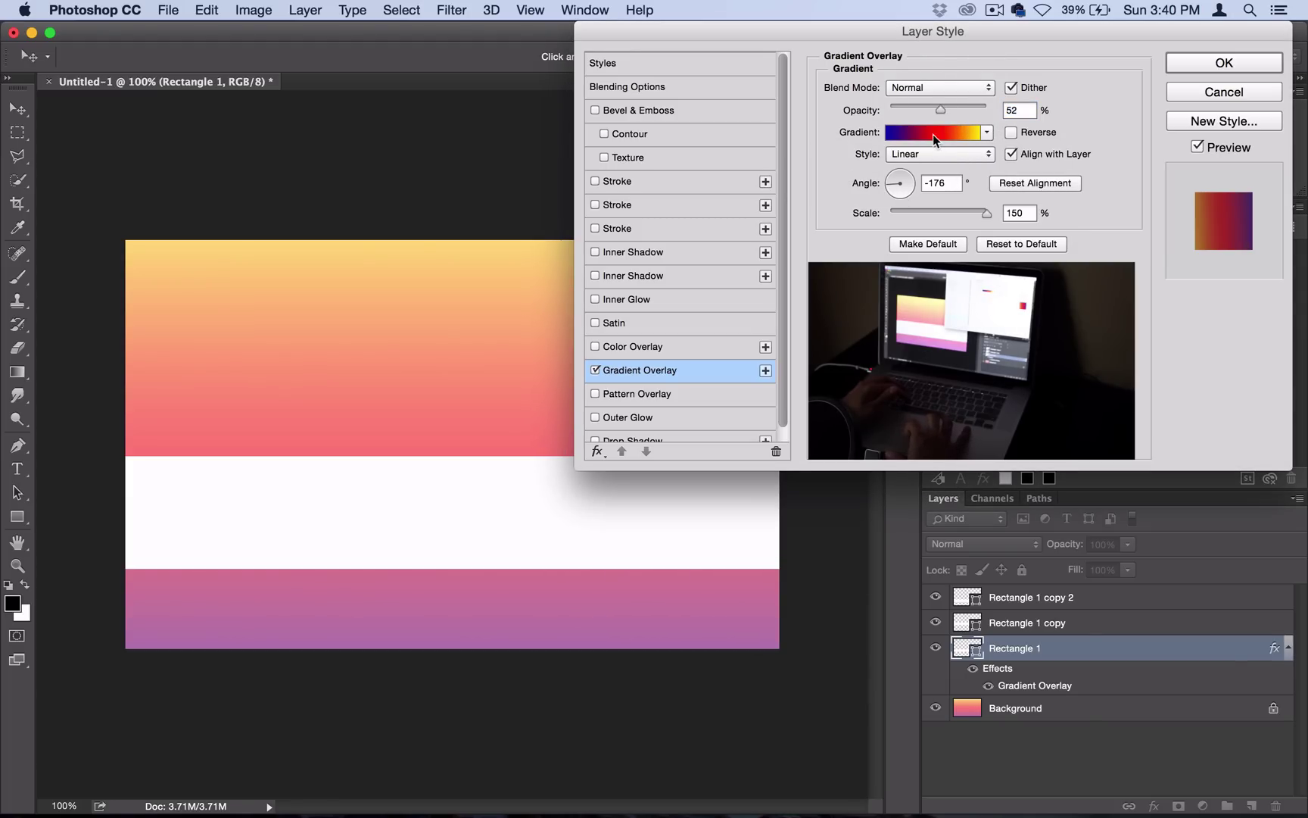
mouse_move(946, 111)
mouse_down()
mouse_move(1027, 111)
mouse_move(948, 107)
mouse_up()
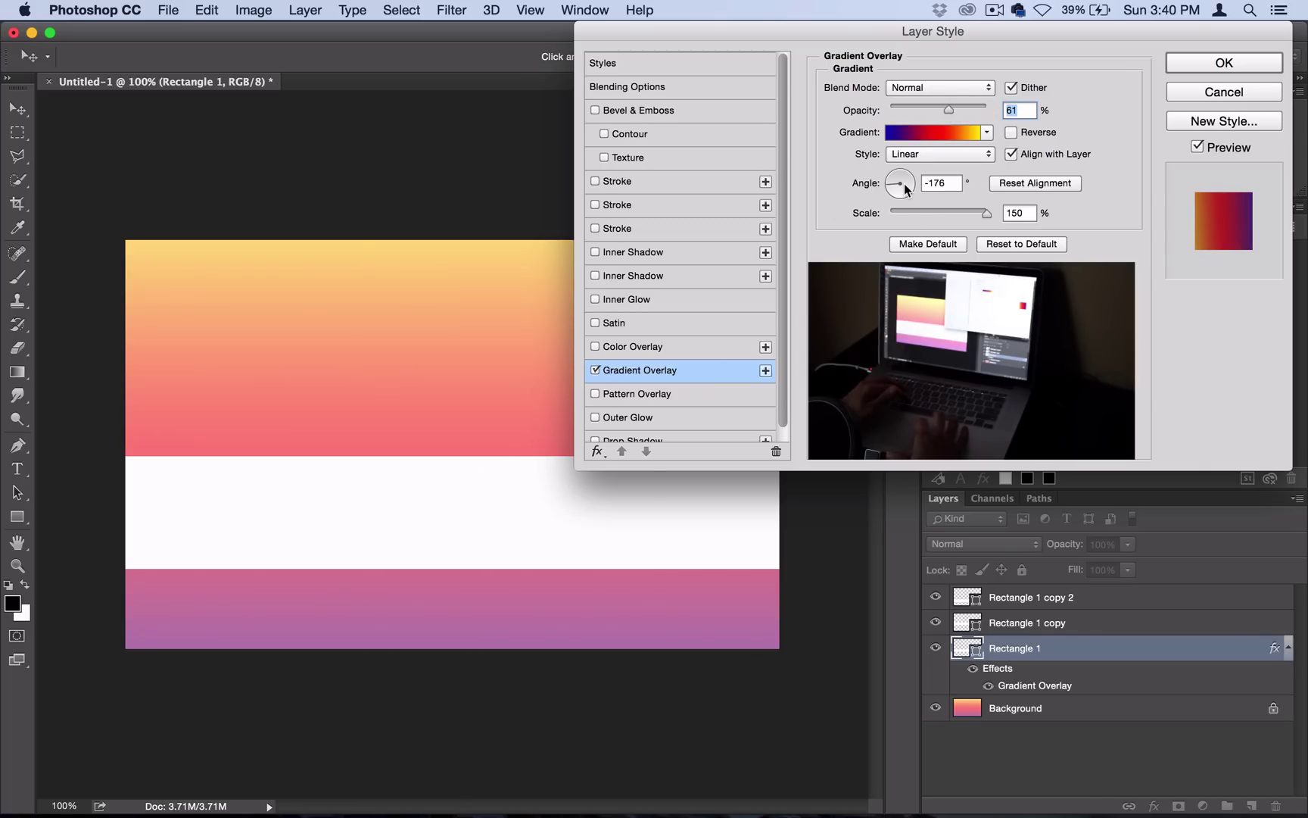
drag(906, 184, 912, 186)
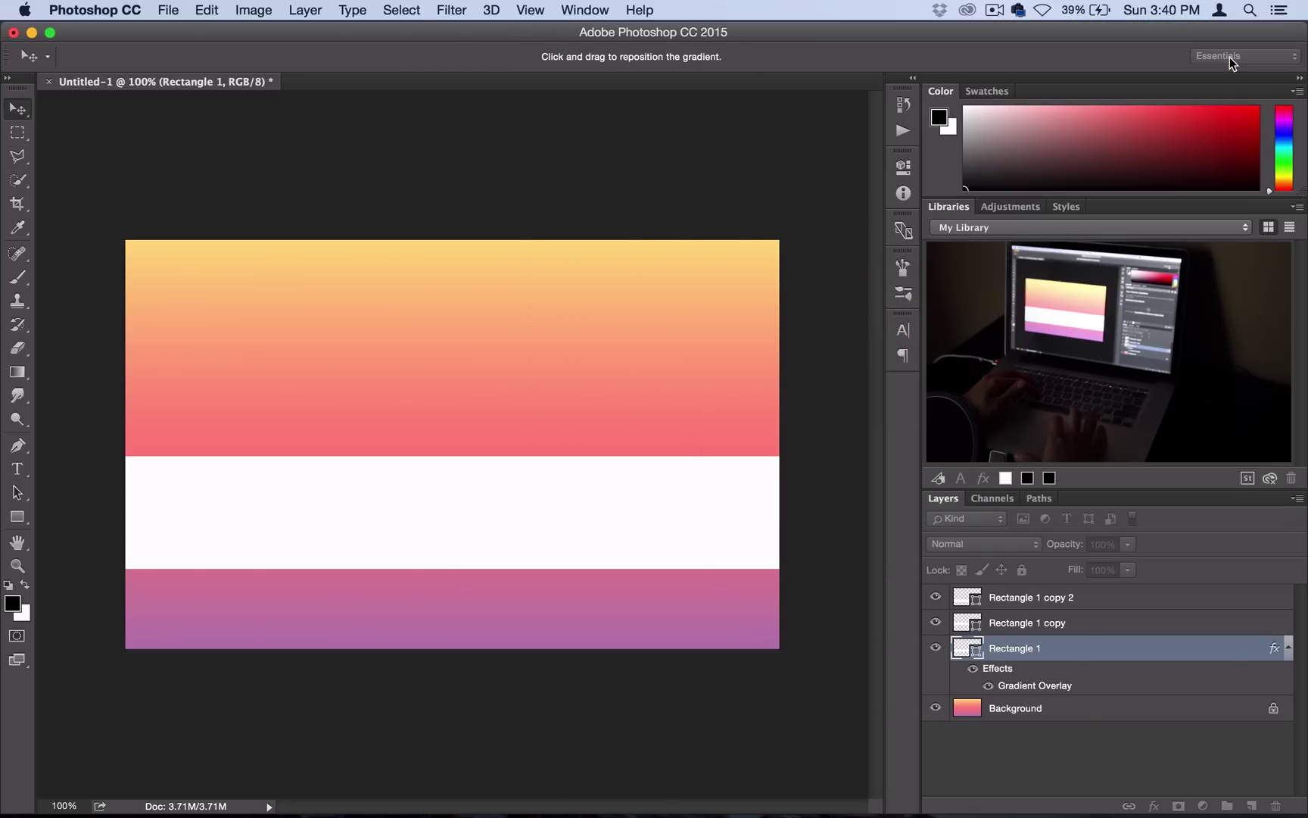
click(1230, 64)
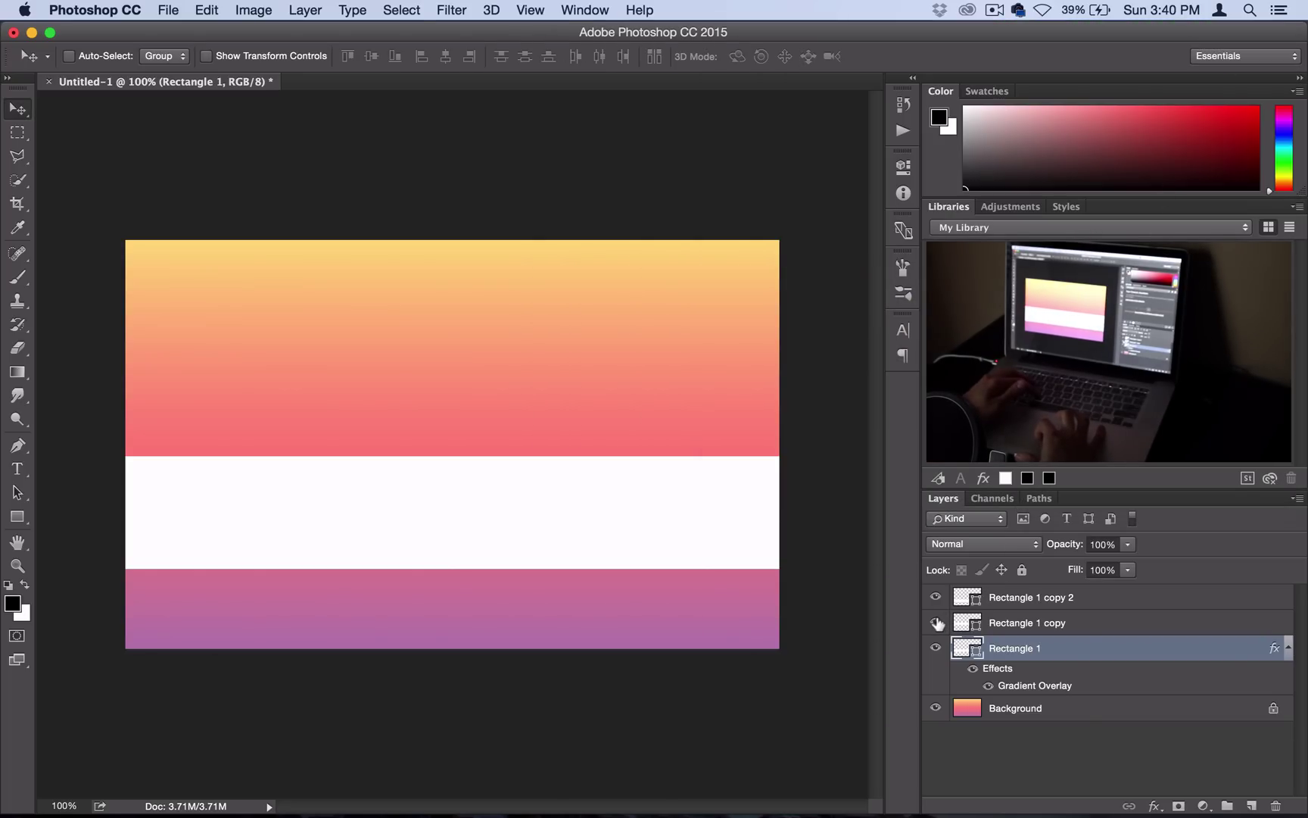
click(937, 623)
click(936, 597)
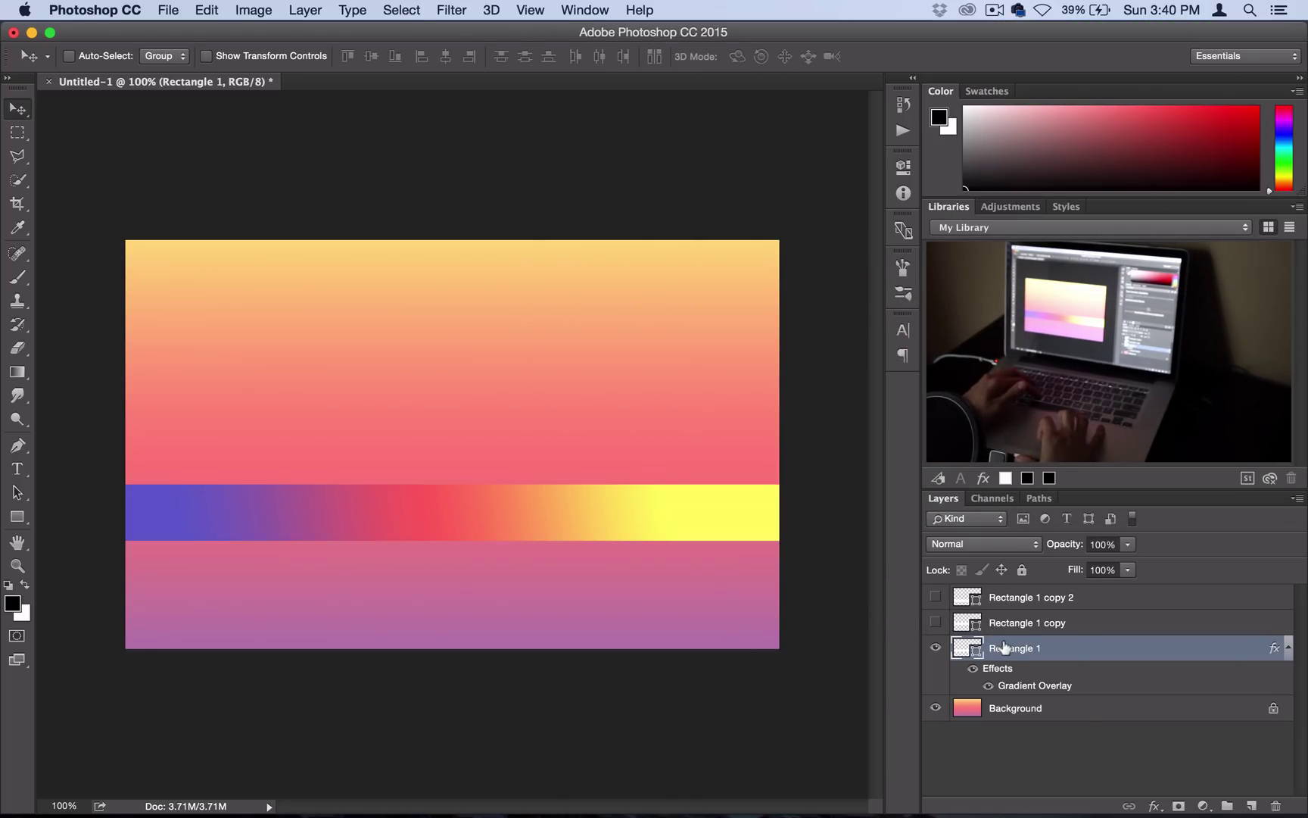
Refine the overlay to 50% opacity, 93° angle and 150% scale, repositioning the gradient.
double_click(1020, 686)
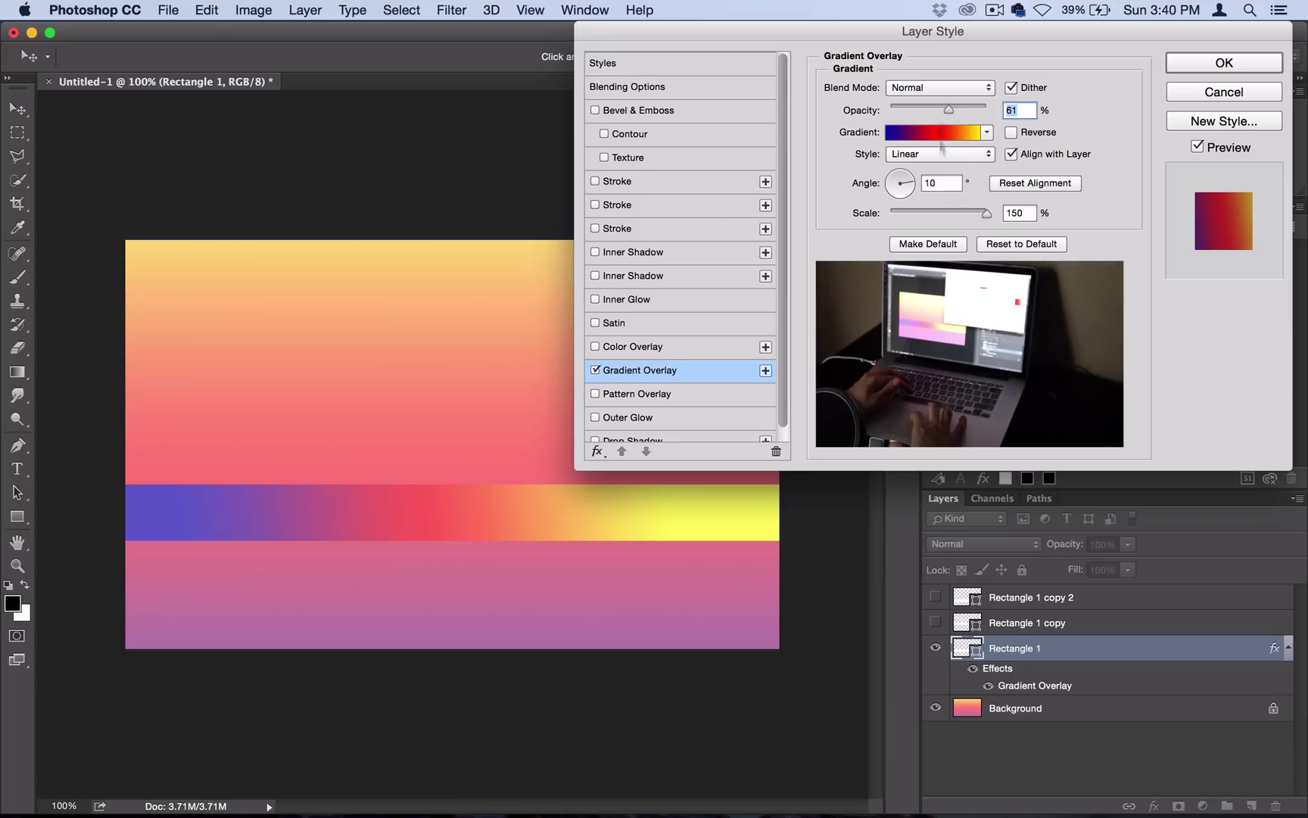
mouse_move(947, 105)
mouse_down()
mouse_move(923, 107)
mouse_move(991, 108)
mouse_move(937, 108)
mouse_up()
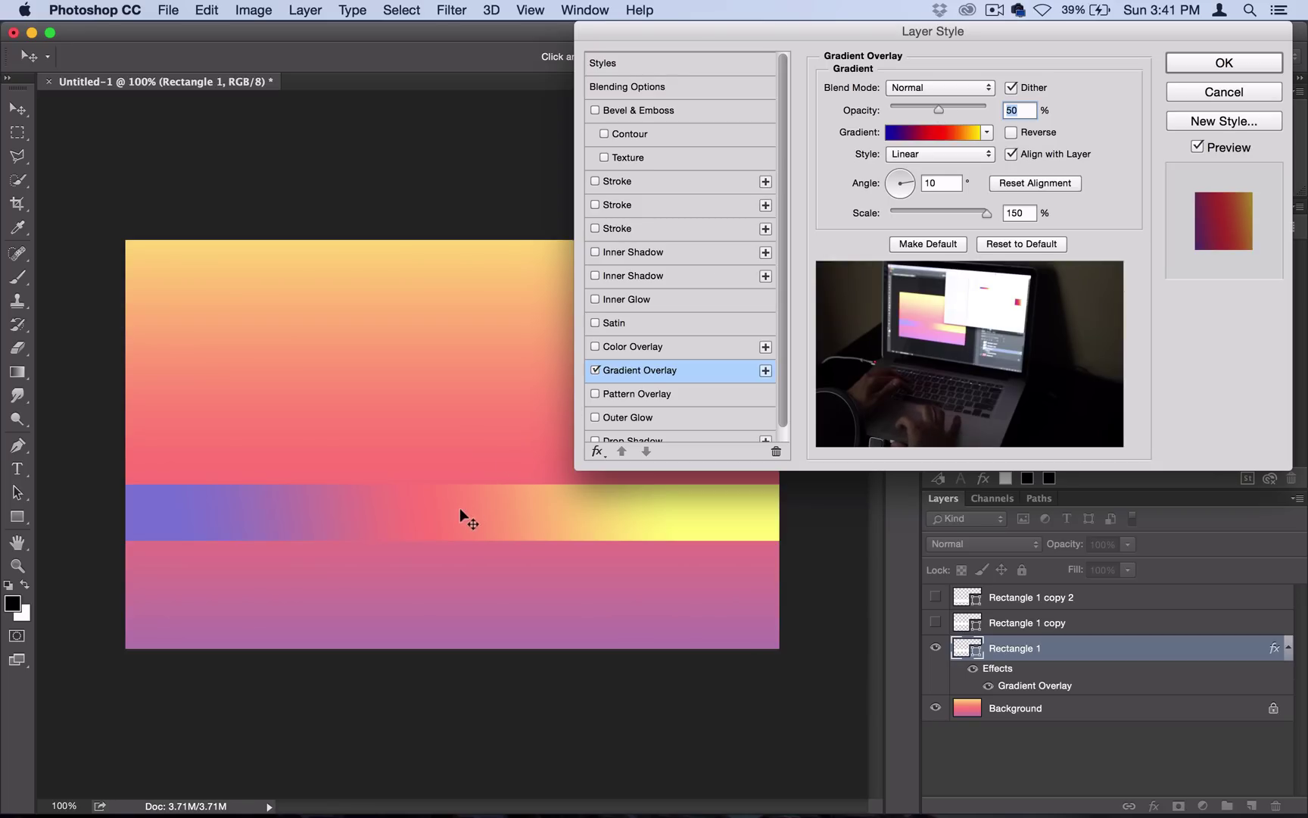
click(903, 163)
click(899, 169)
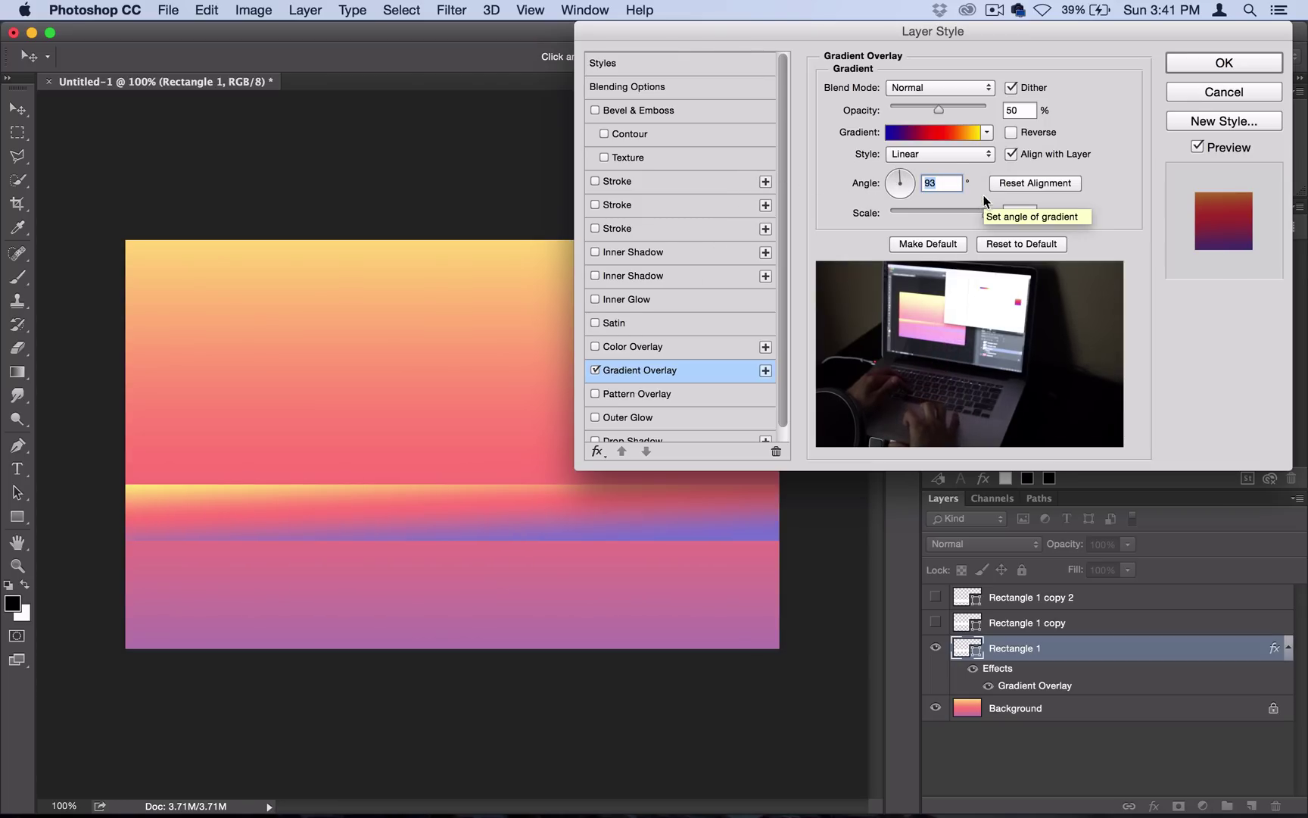
drag(987, 212, 1028, 213)
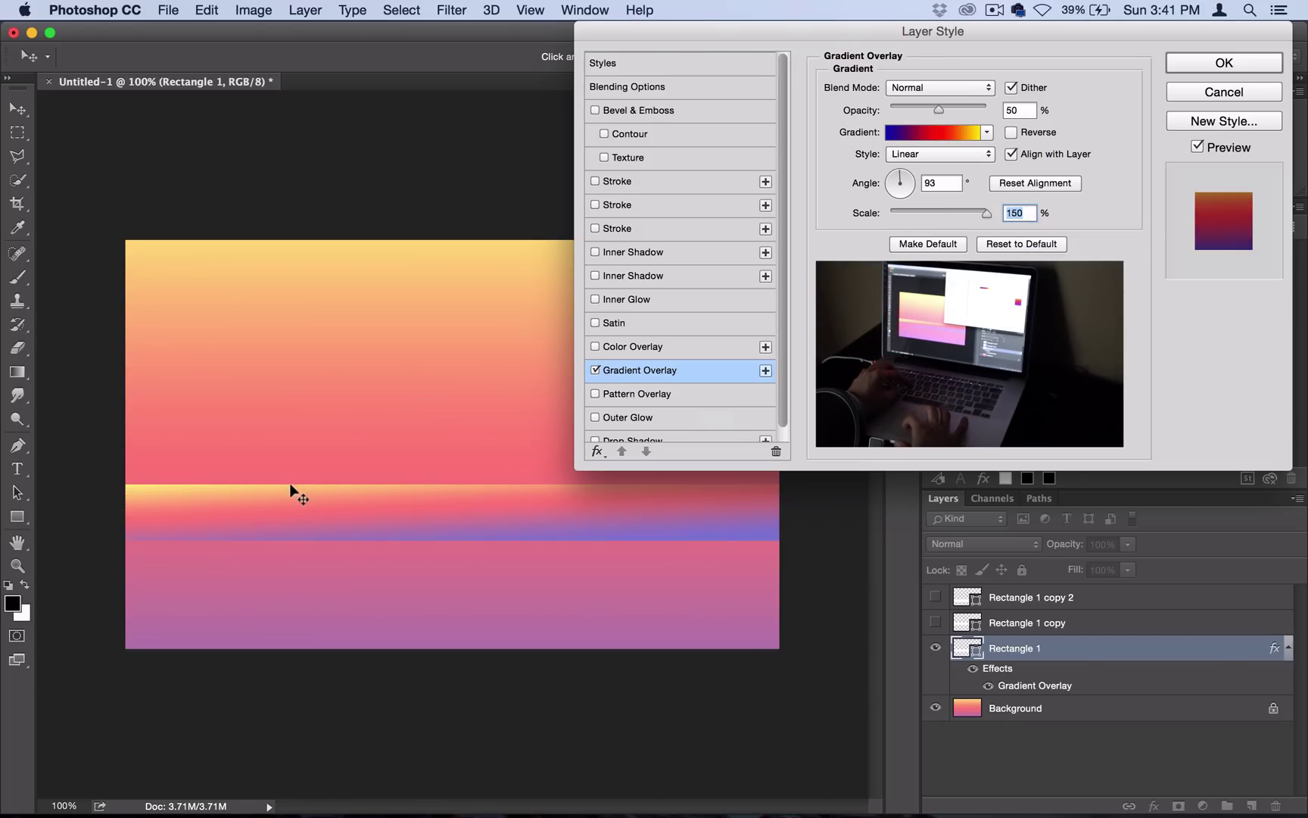
mouse_move(290, 485)
mouse_down()
mouse_move(290, 467)
mouse_move(289, 513)
mouse_move(290, 501)
mouse_up()
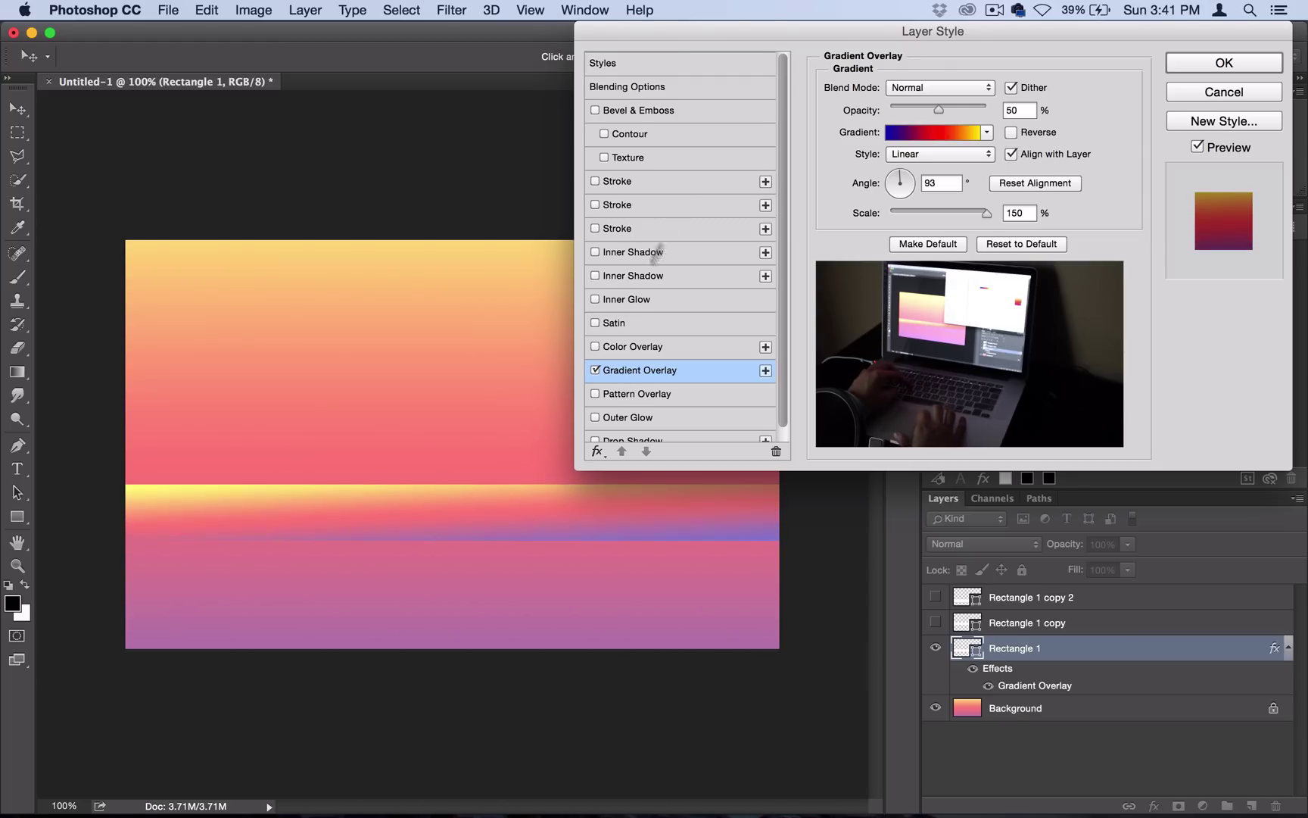
click(1224, 63)
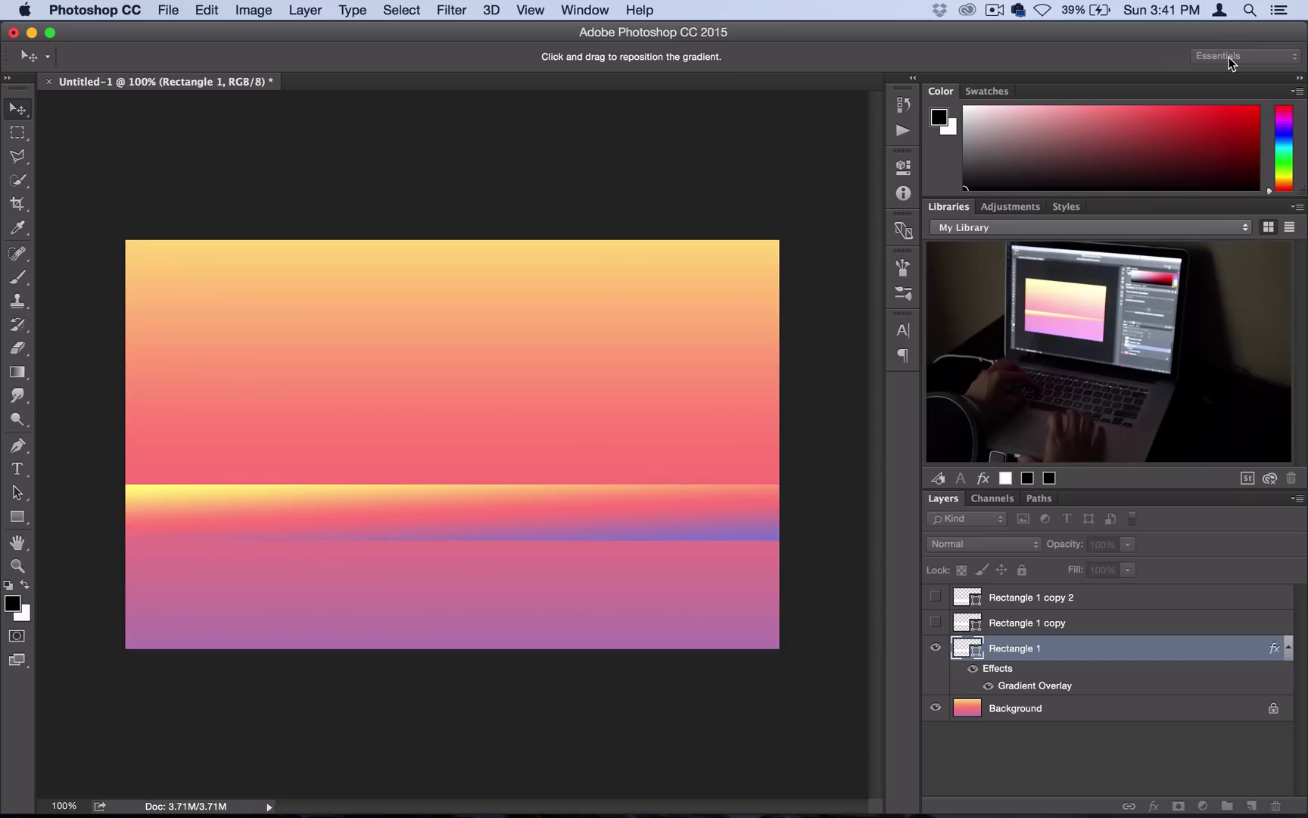
Show Rectangle 1 copy and paste Rectangle 1's layer style onto it.
click(936, 622)
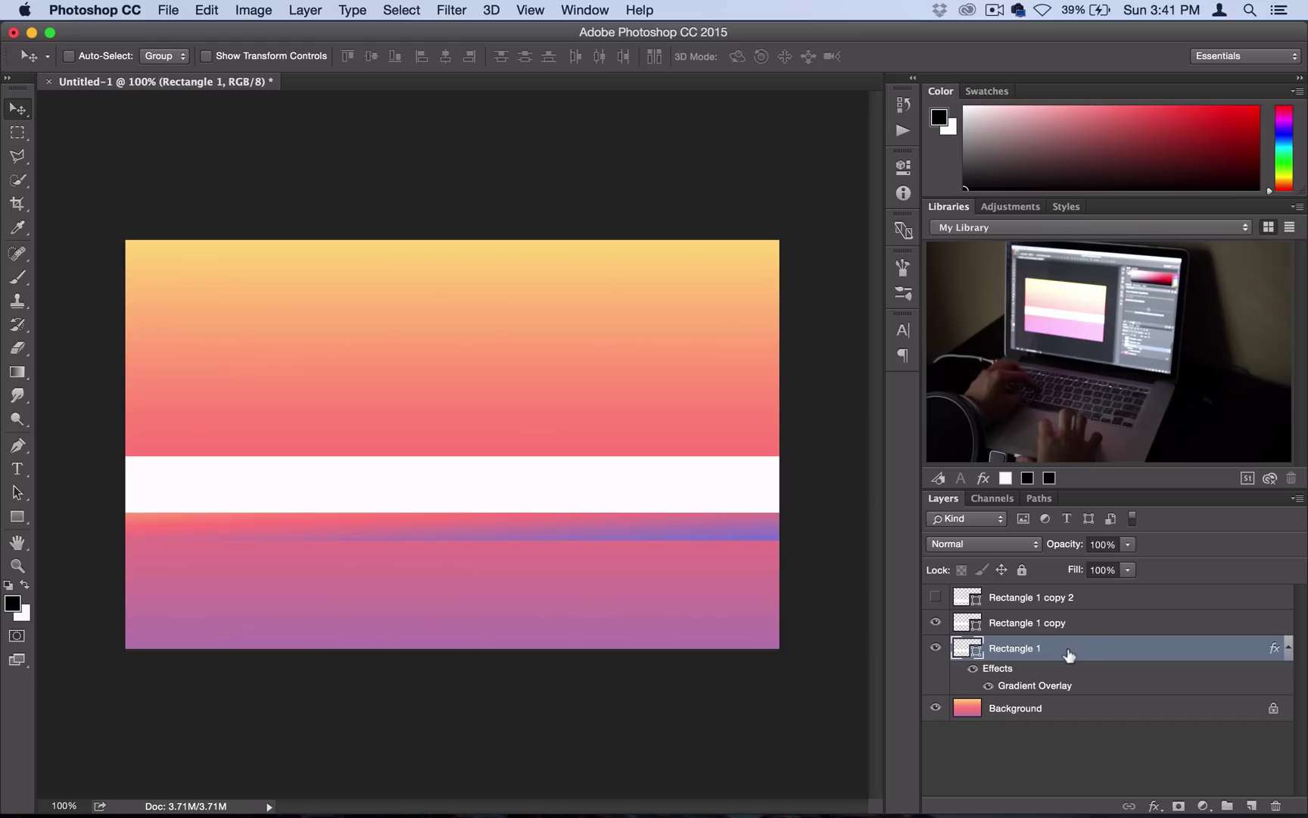
right_click(1014, 644)
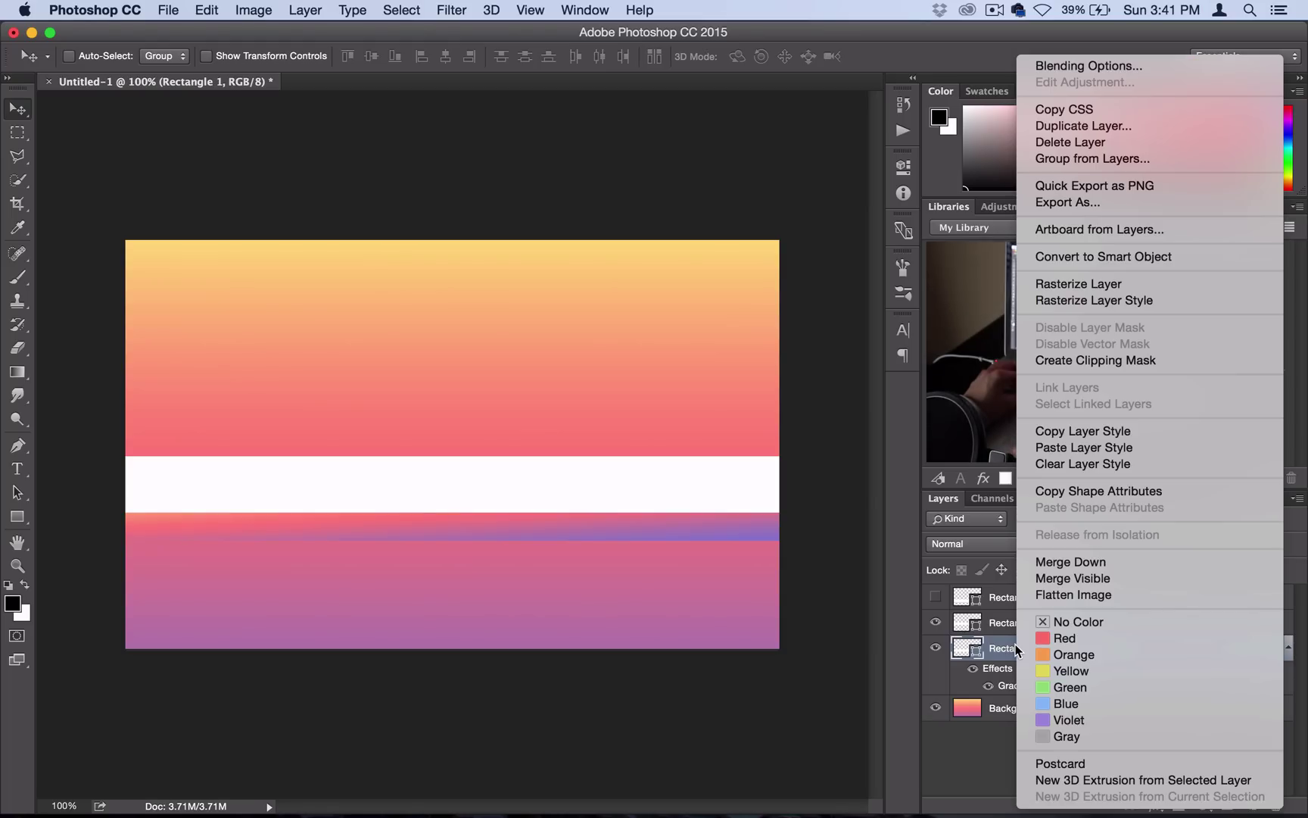
click(1095, 430)
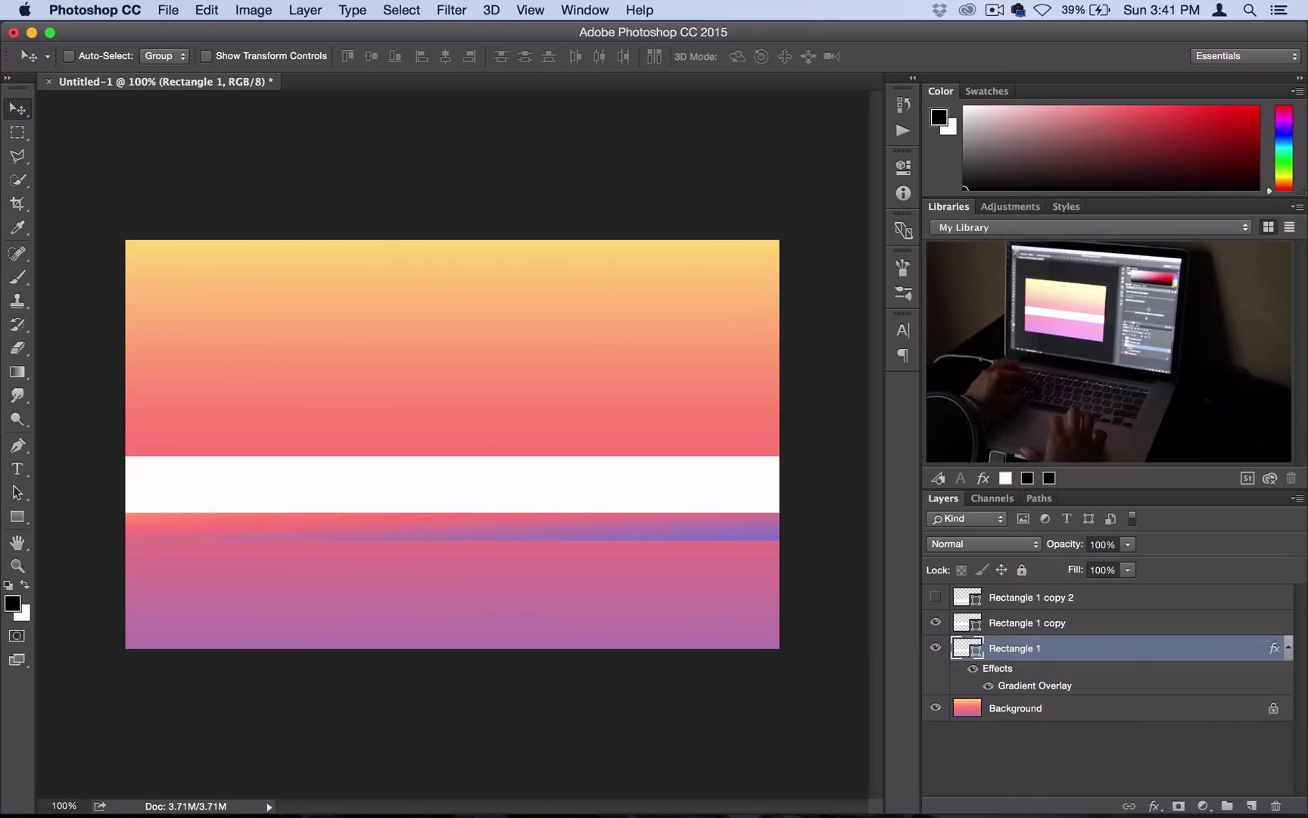
right_click(1003, 625)
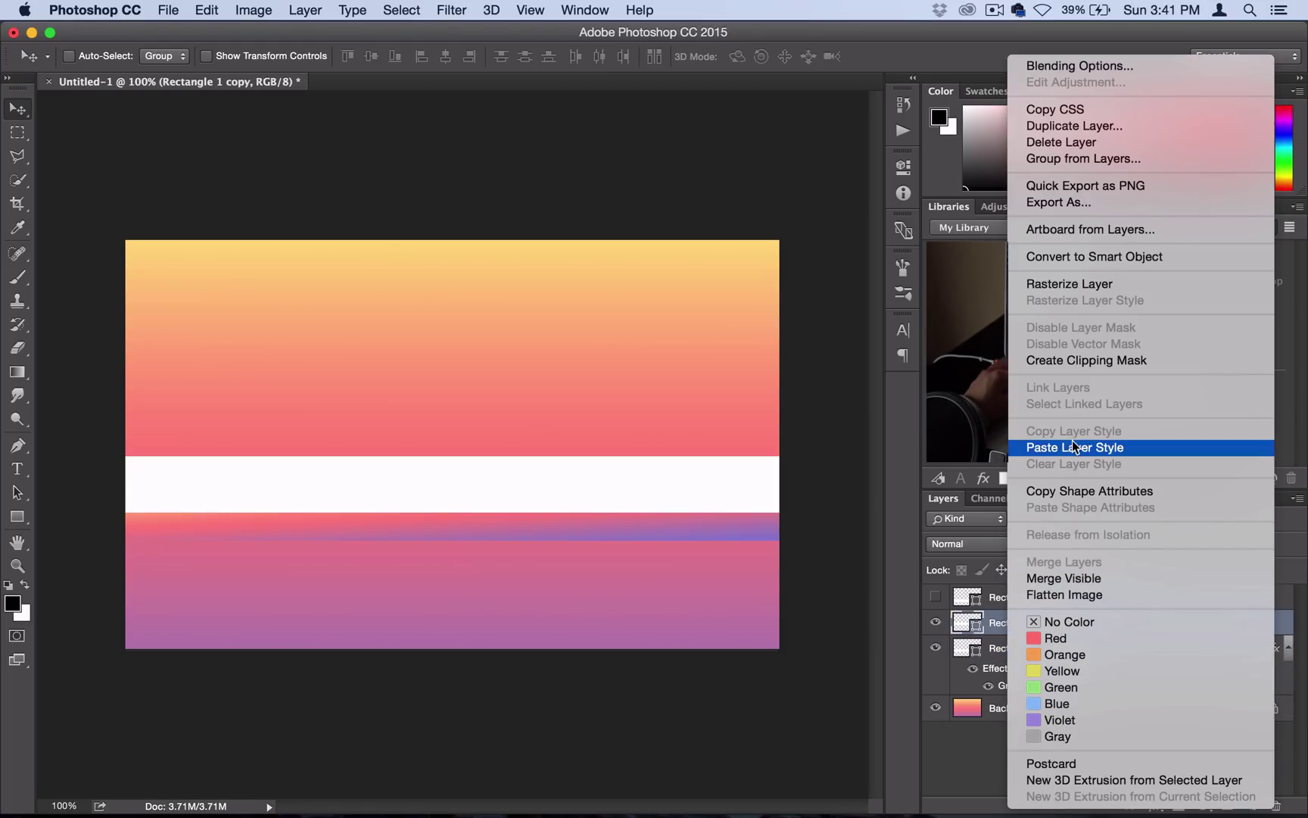
click(1076, 446)
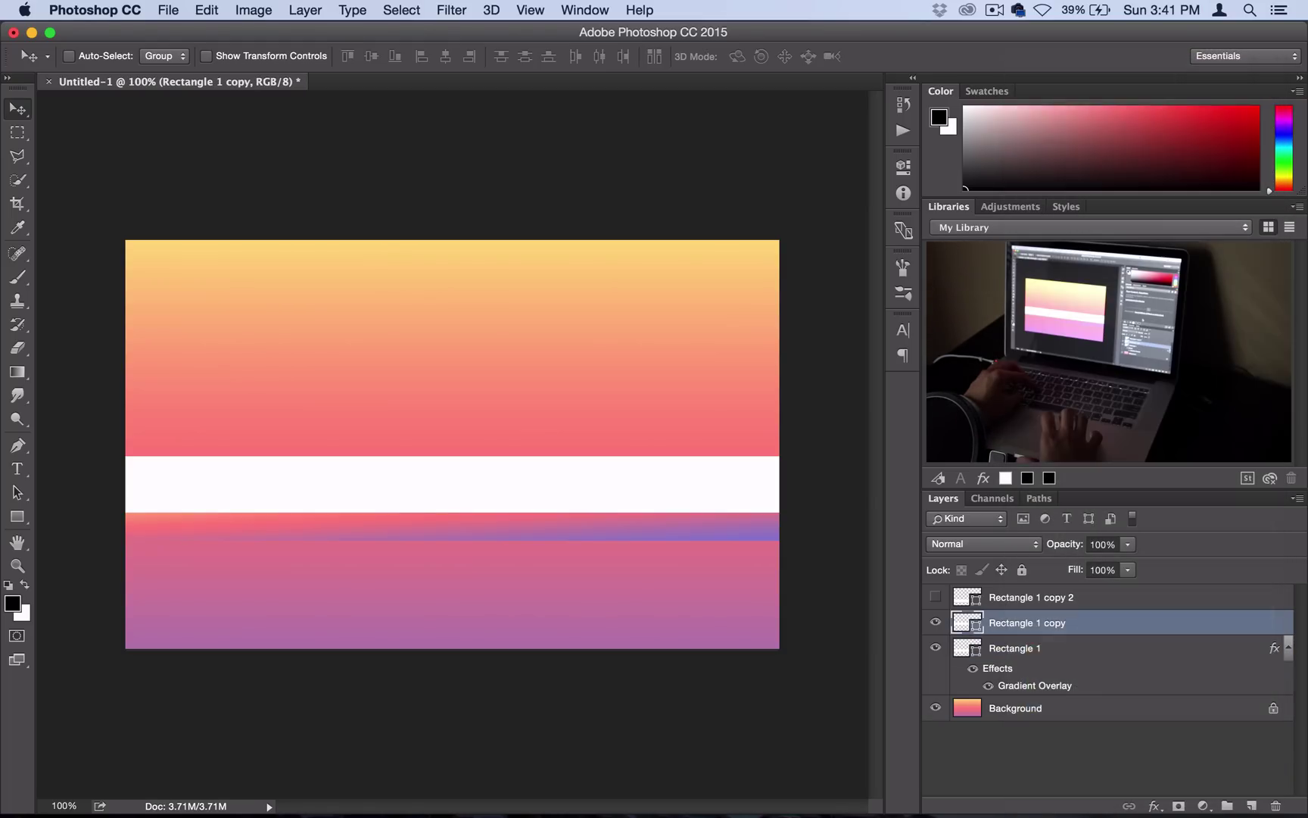
right_click(1038, 622)
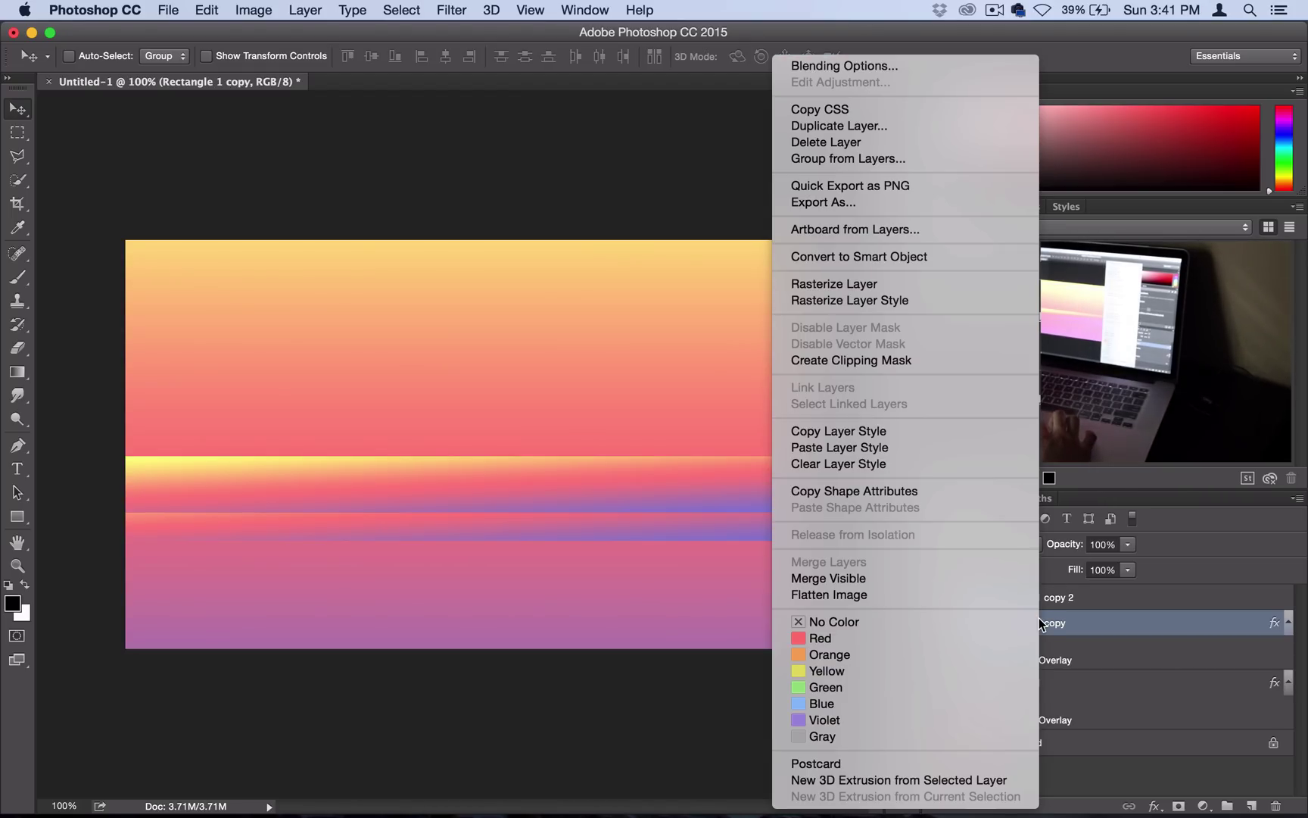
click(1108, 625)
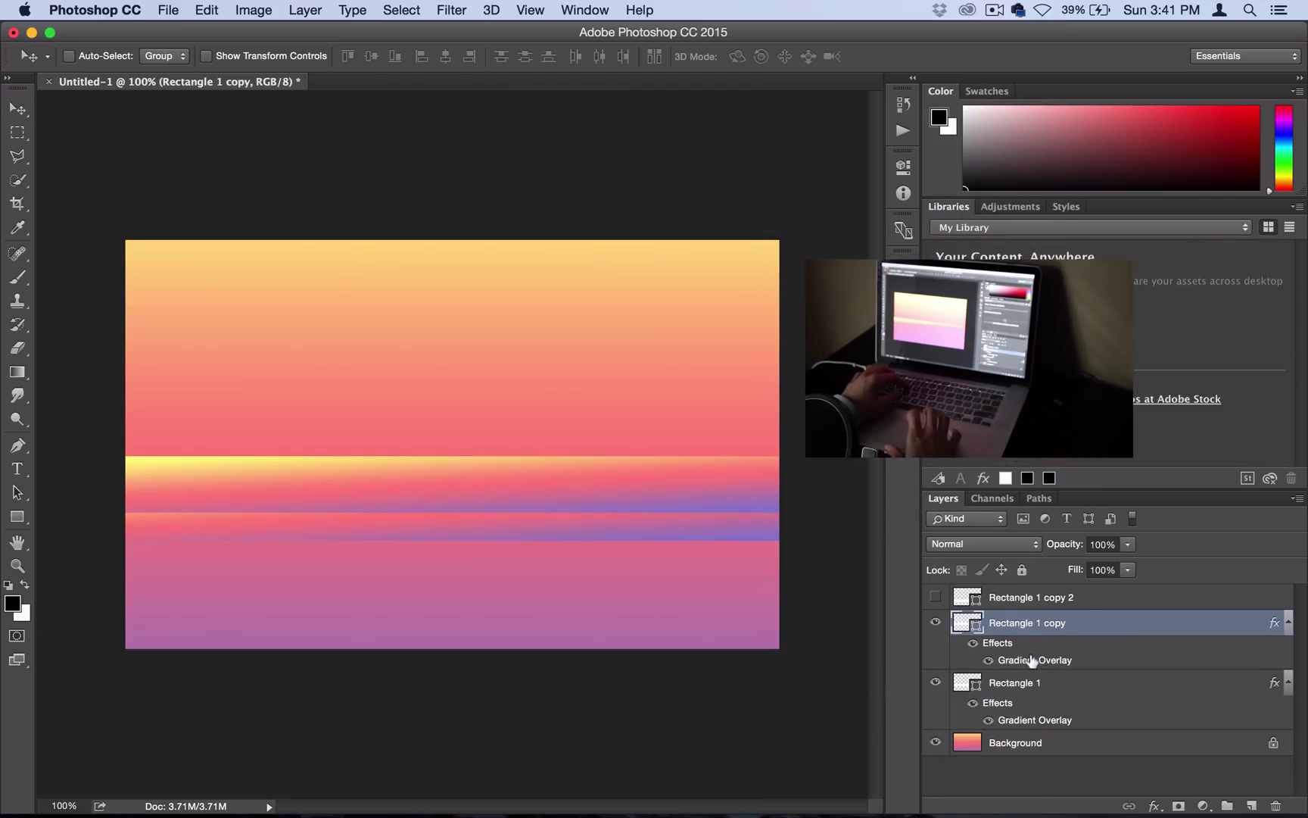
Set the copy's Linear gradient overlay angle to -3°.
double_click(1032, 660)
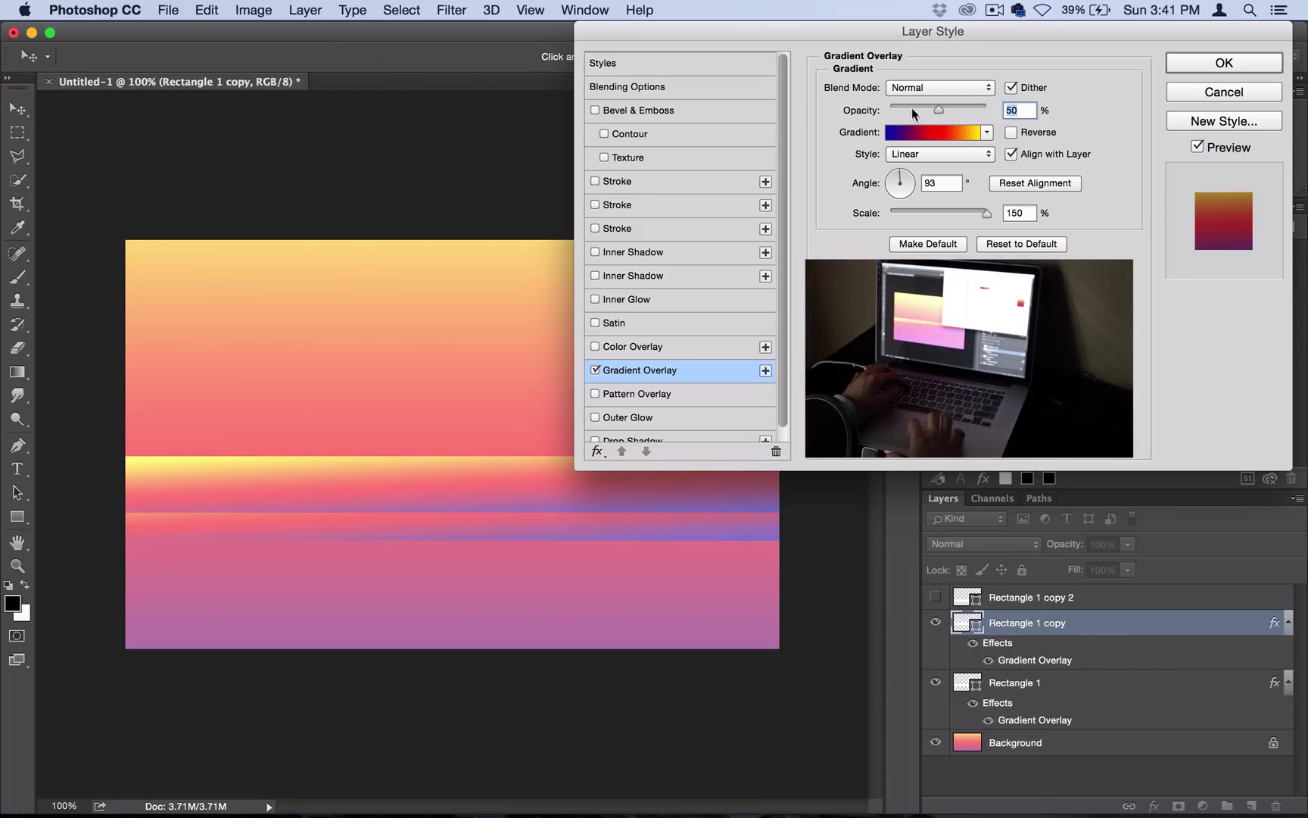
click(911, 178)
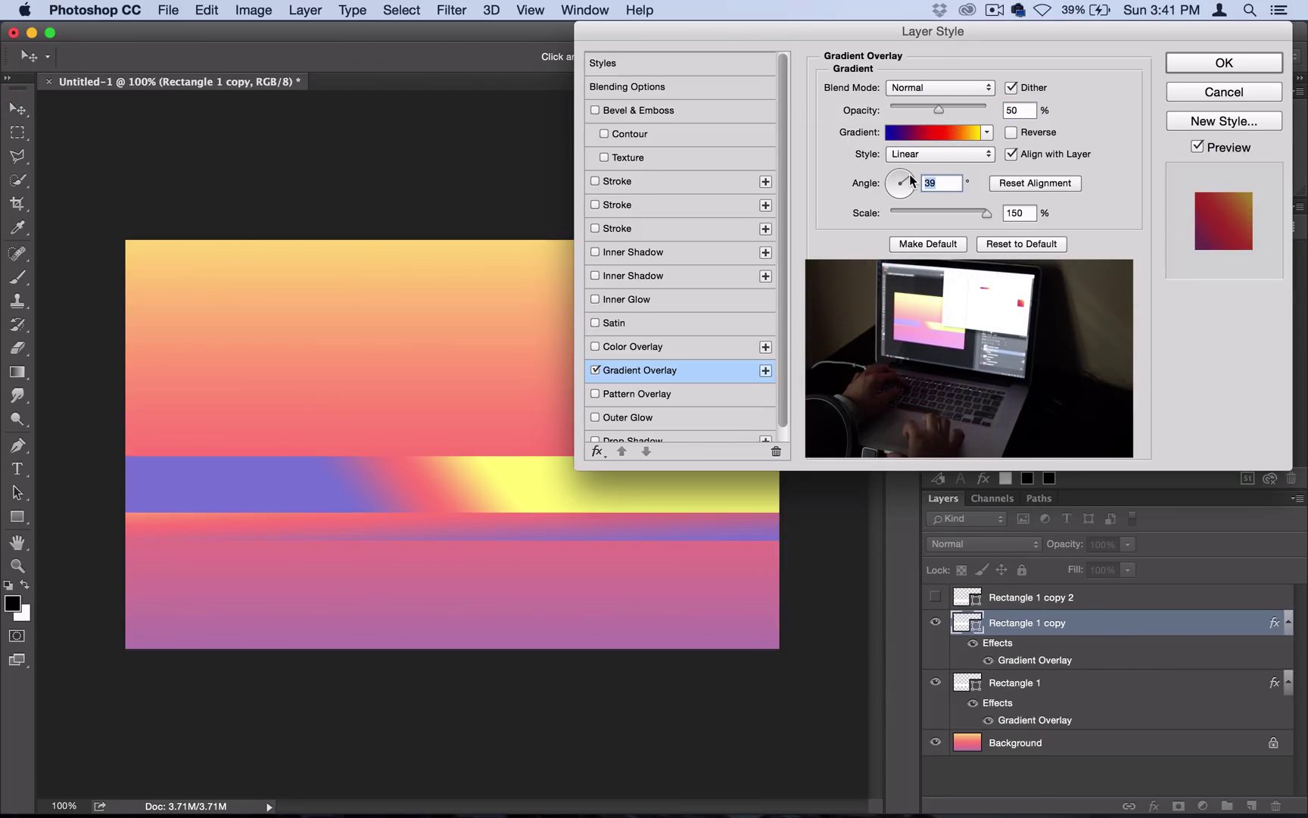
click(911, 182)
click(925, 153)
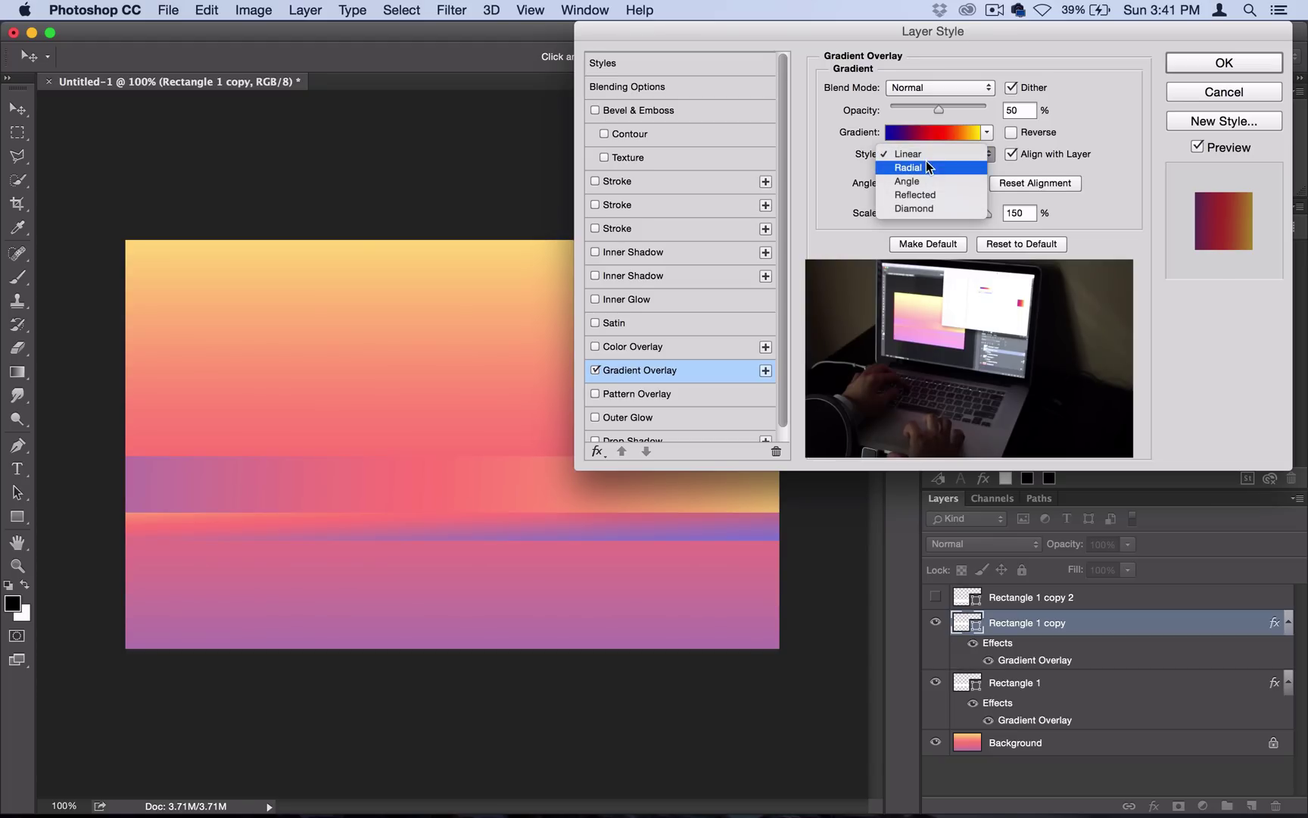
click(1089, 92)
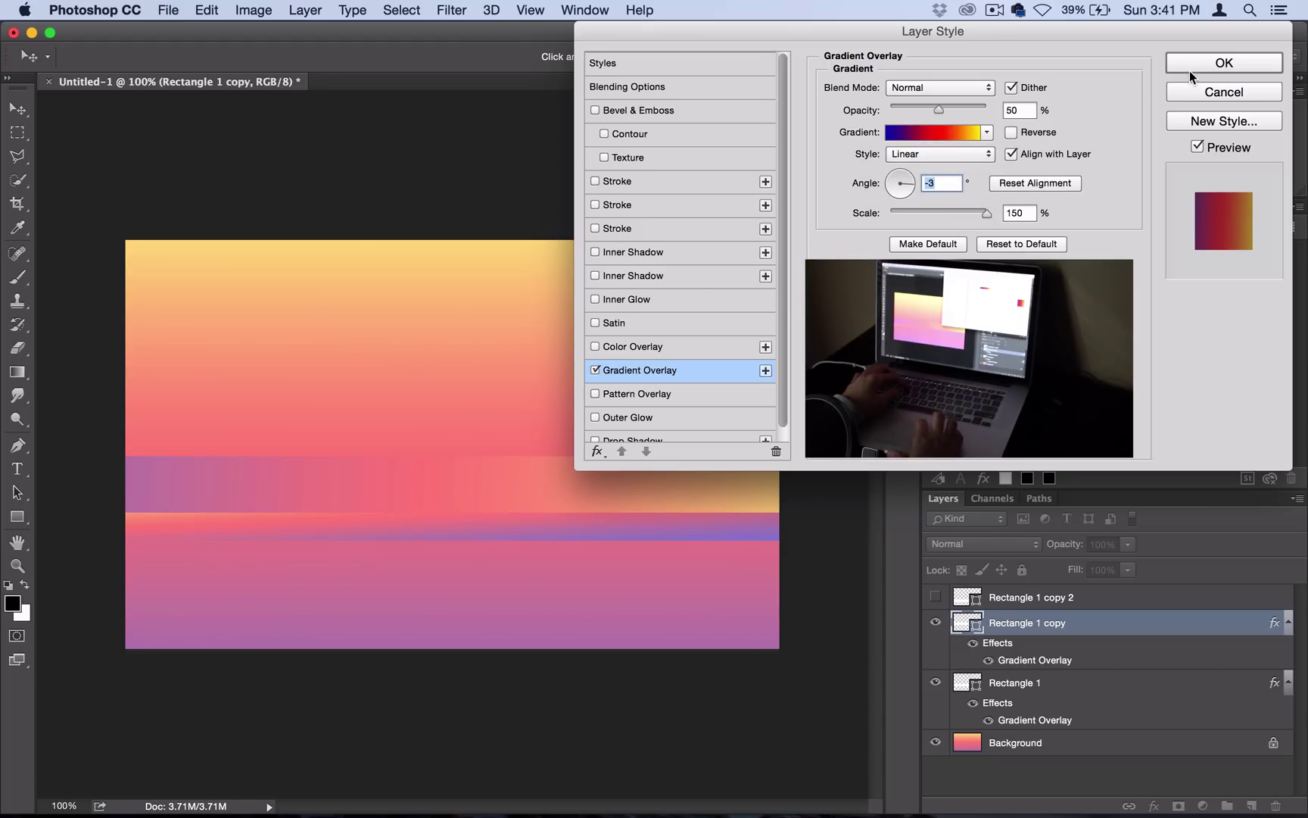
click(1213, 63)
Show Rectangle 1 copy 2, move it up, and paste the gradient layer style onto it.
click(935, 597)
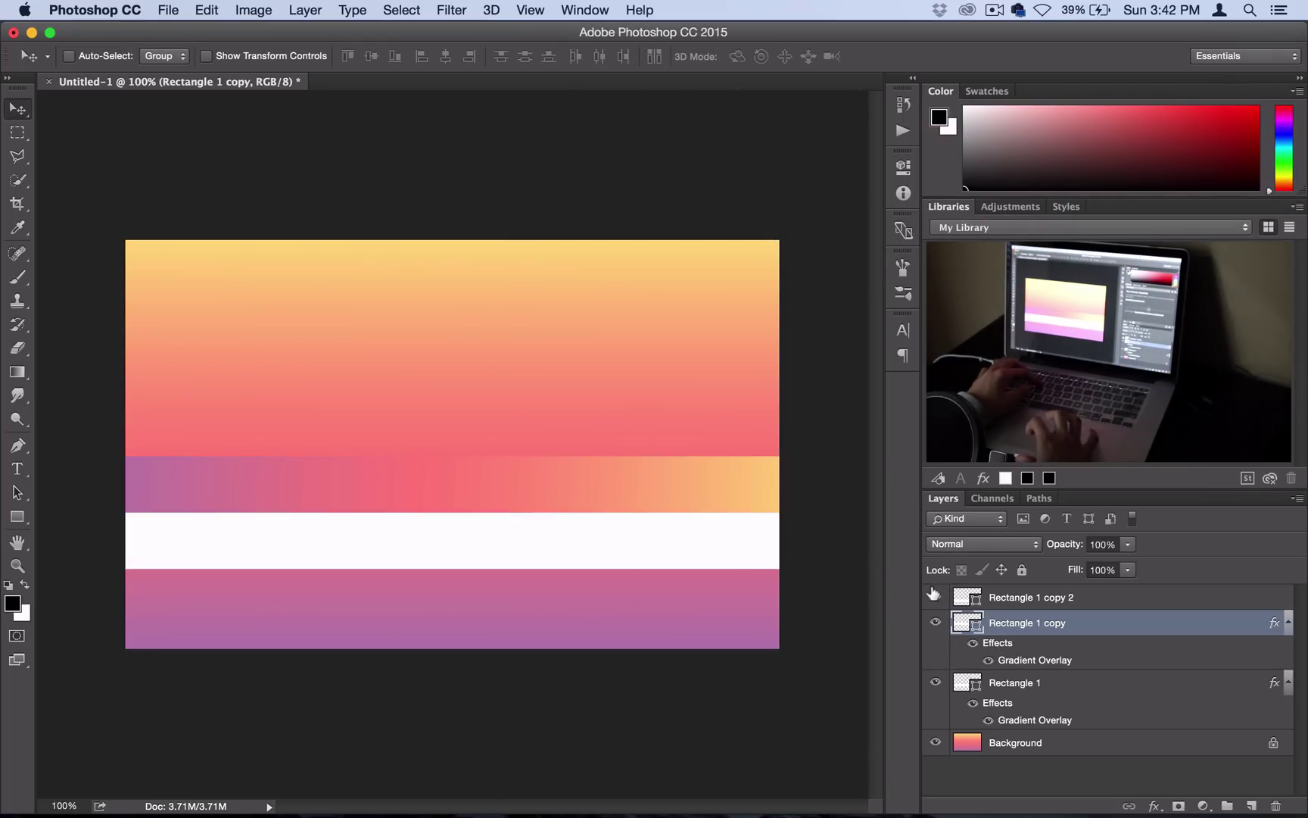
click(1022, 597)
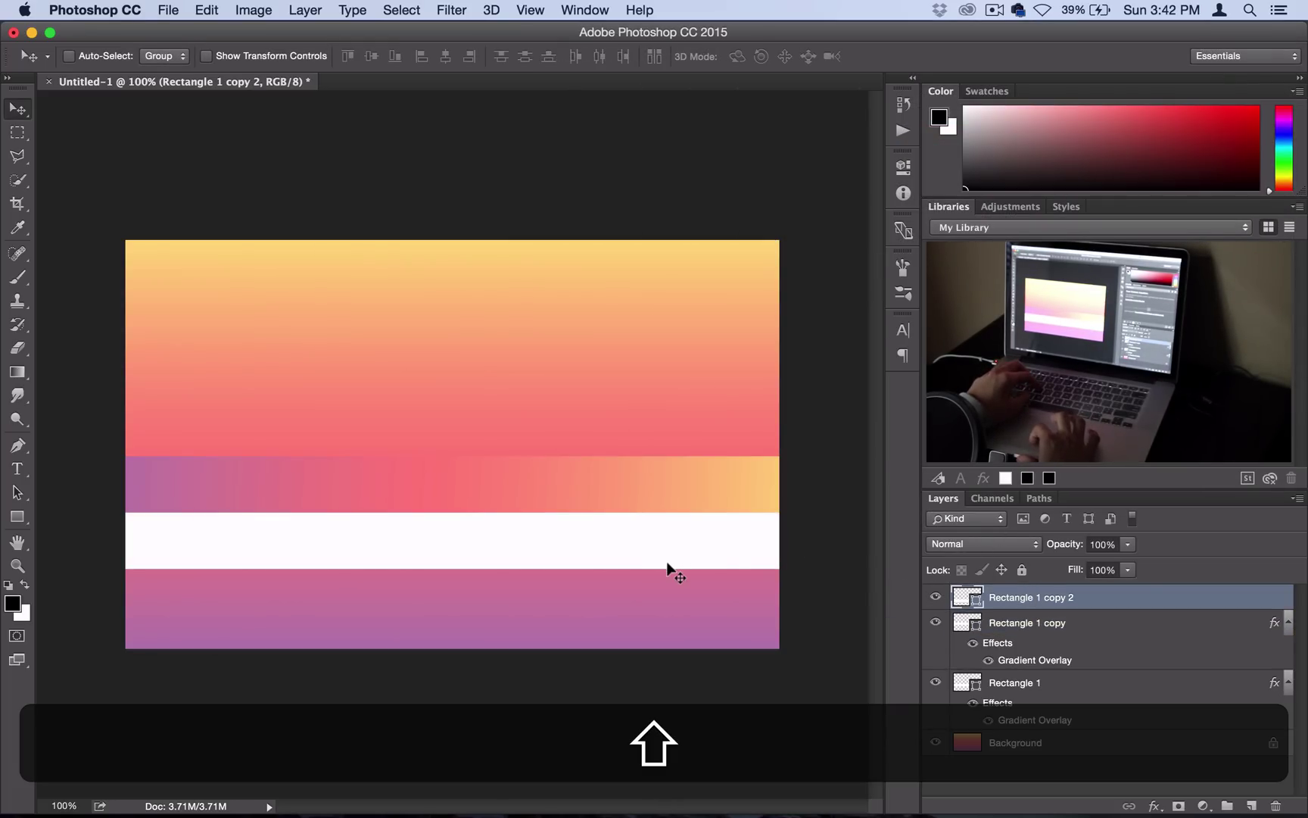
drag(667, 566, 669, 477)
right_click(1031, 591)
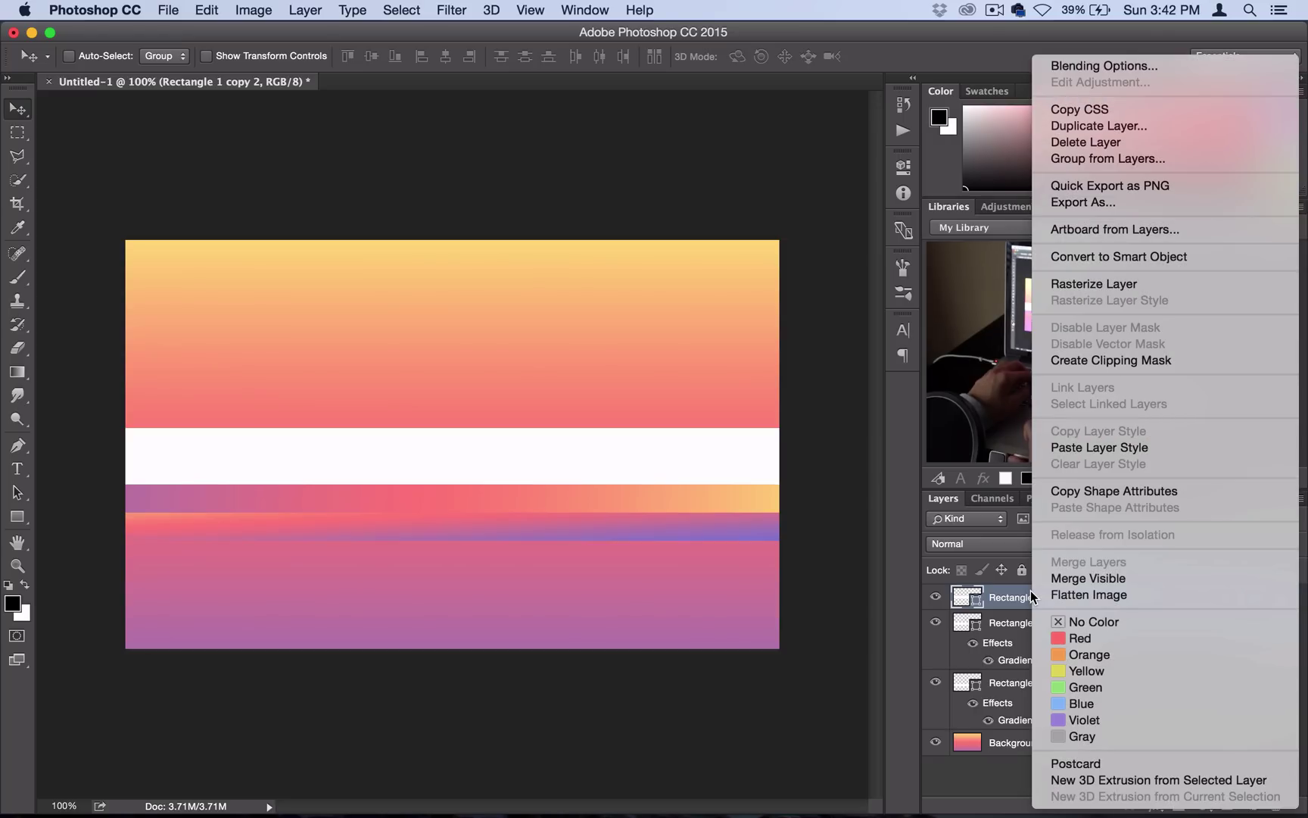
click(1100, 439)
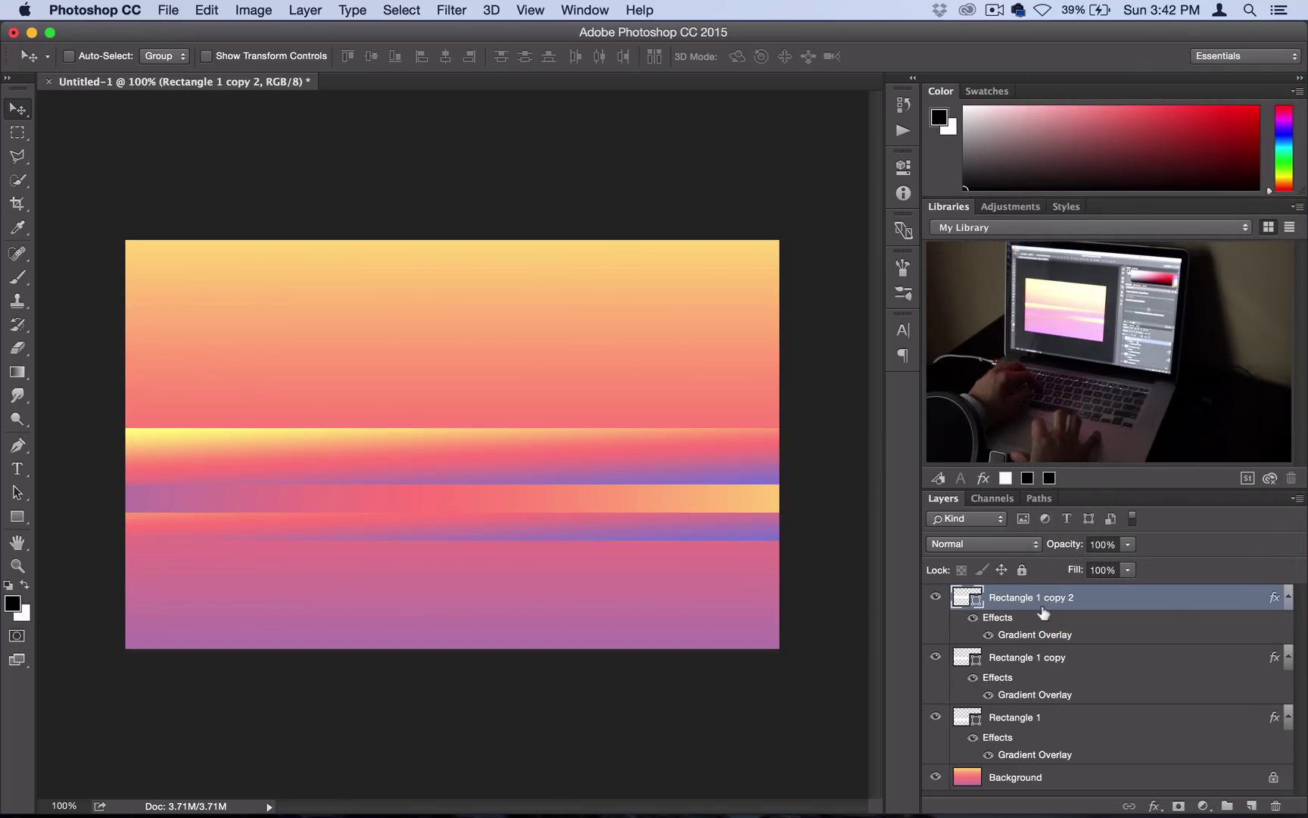
Set its gradient overlay to 121% scale and -90° angle, nudging the gradient's position.
double_click(1035, 633)
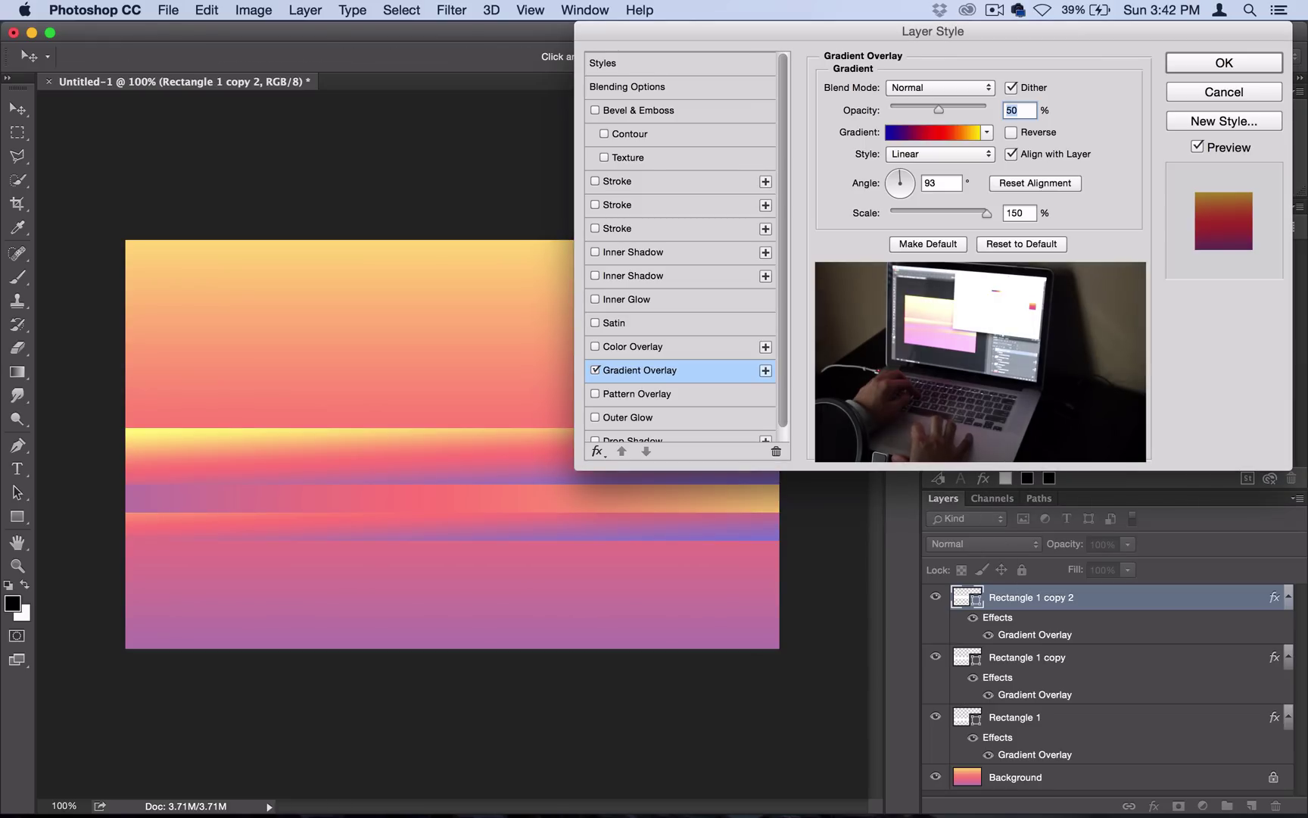
drag(986, 213, 965, 212)
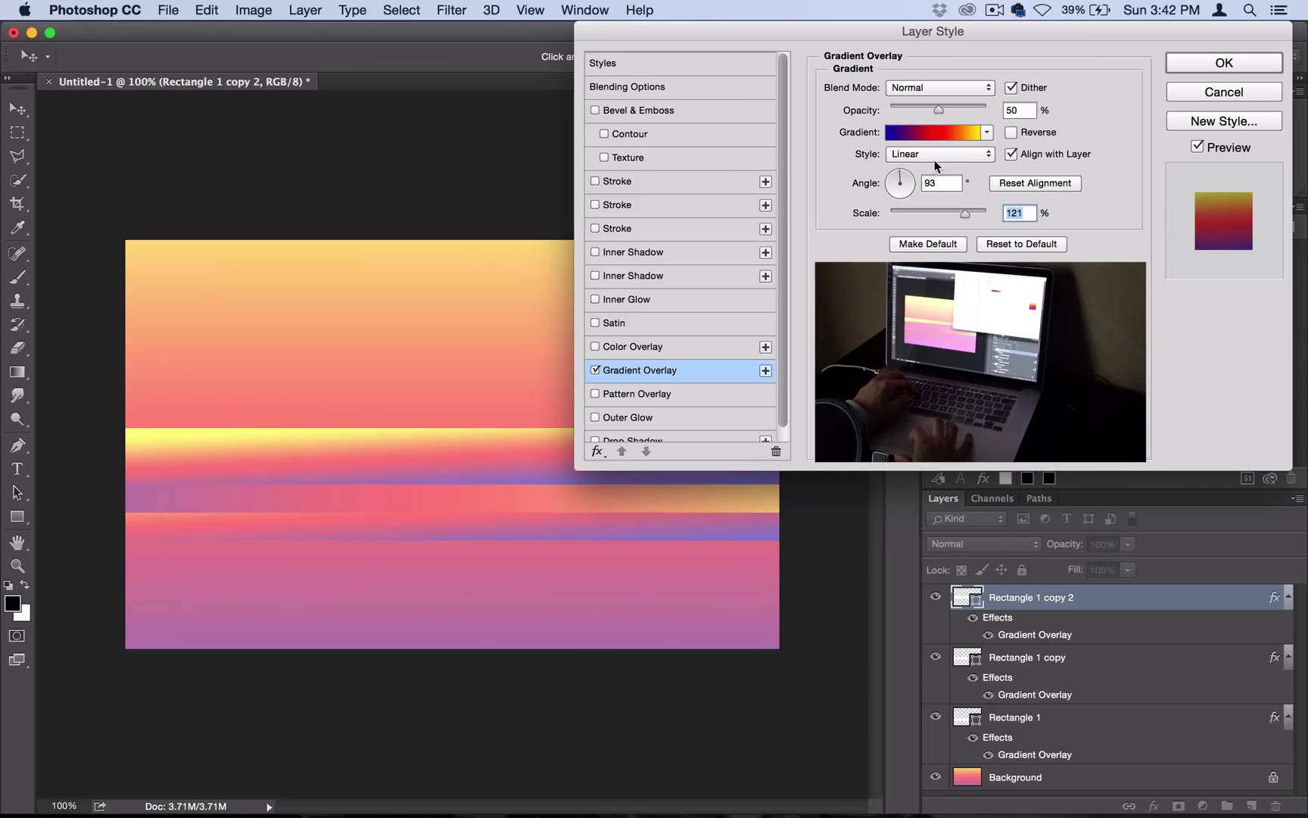
click(903, 193)
mouse_move(903, 193)
mouse_down()
mouse_move(898, 212)
mouse_move(902, 201)
mouse_up()
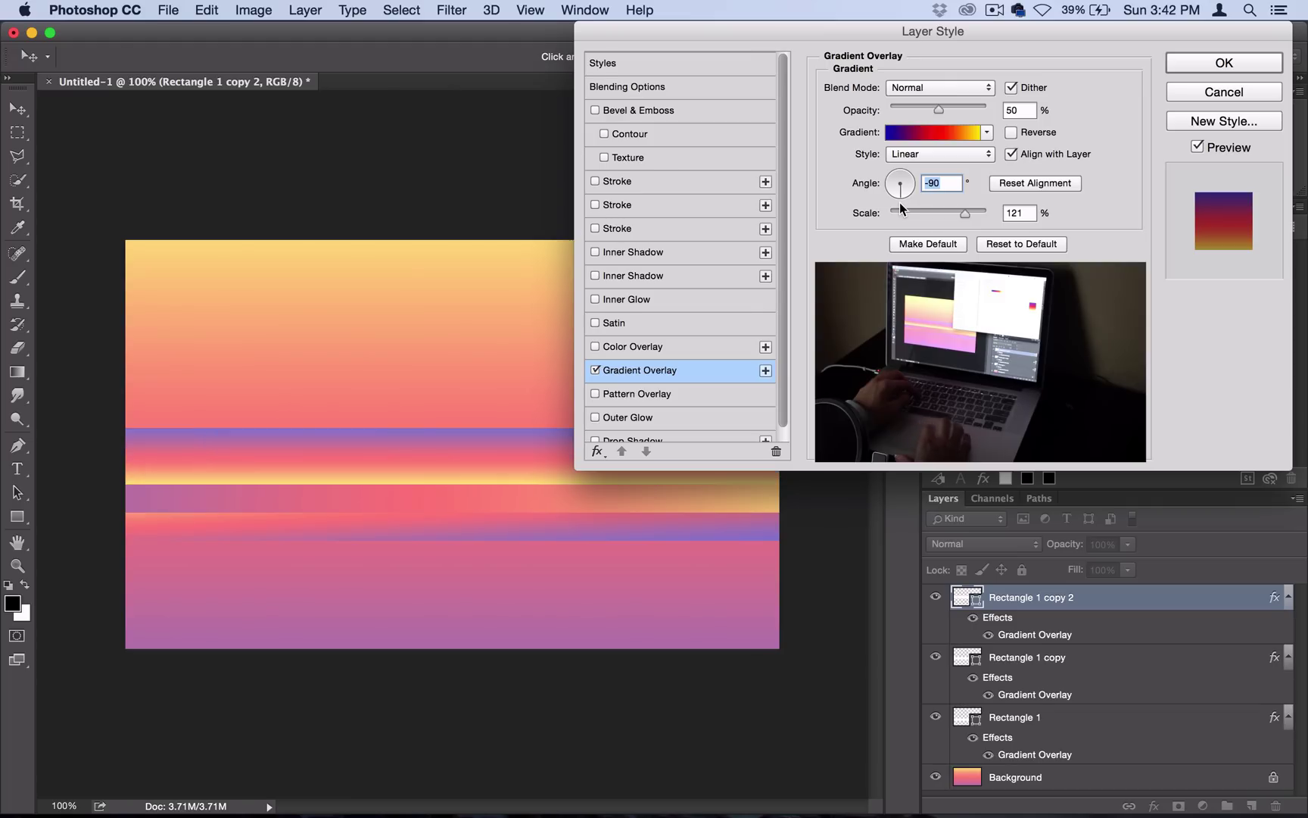
mouse_move(362, 477)
mouse_down()
mouse_move(359, 491)
mouse_move(361, 479)
mouse_up()
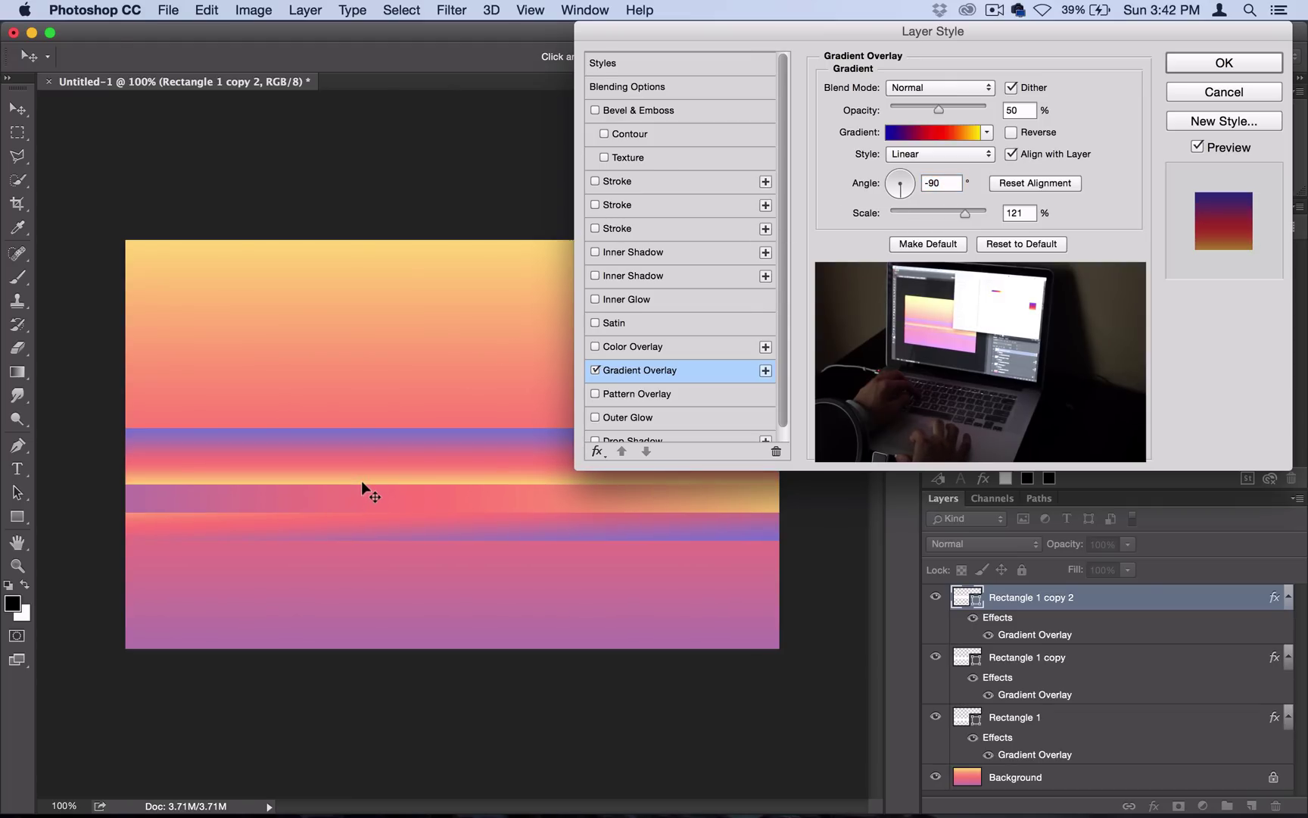
click(1189, 61)
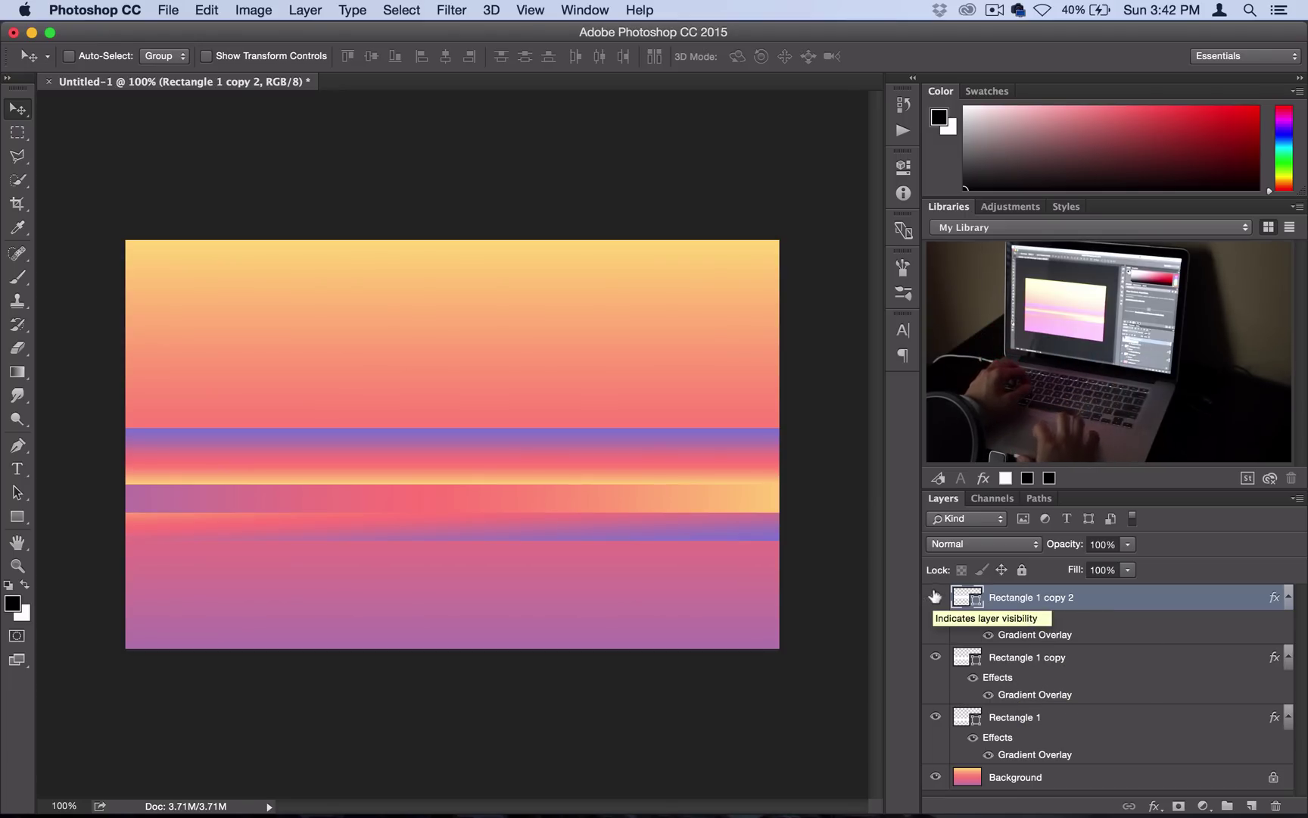
Warp the Rectangle 1 copy 2 band into a wave arching up and sweeping down to the right.
click(208, 9)
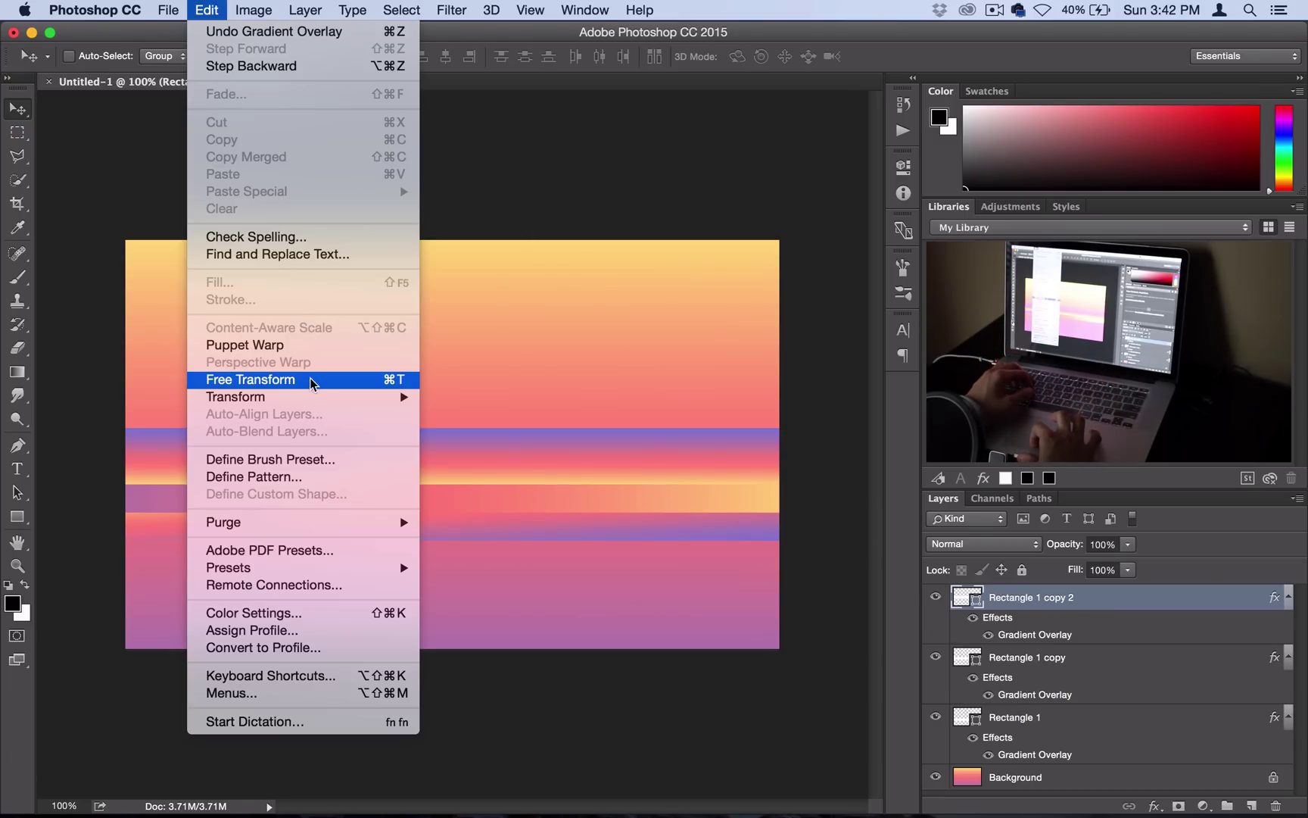
mouse_move(304, 396)
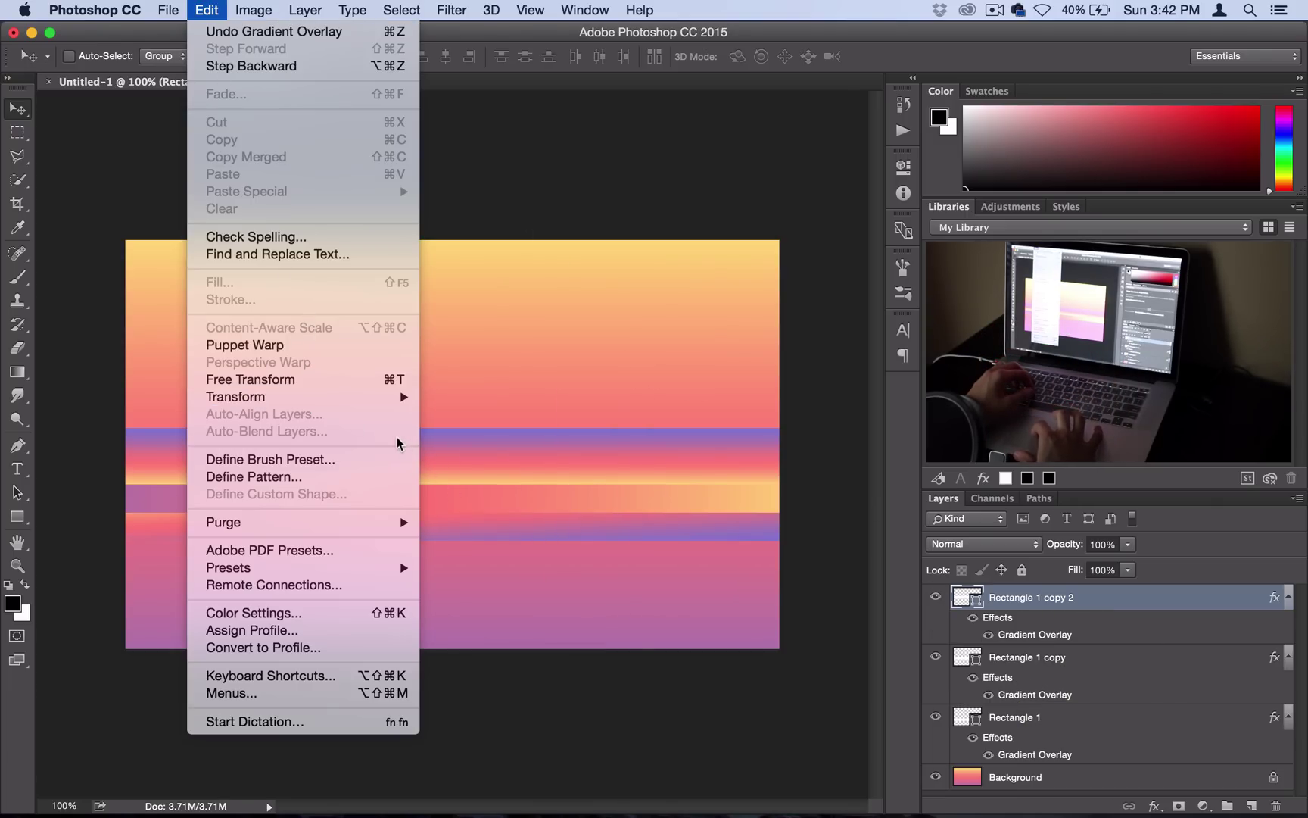
mouse_move(393, 397)
click(507, 514)
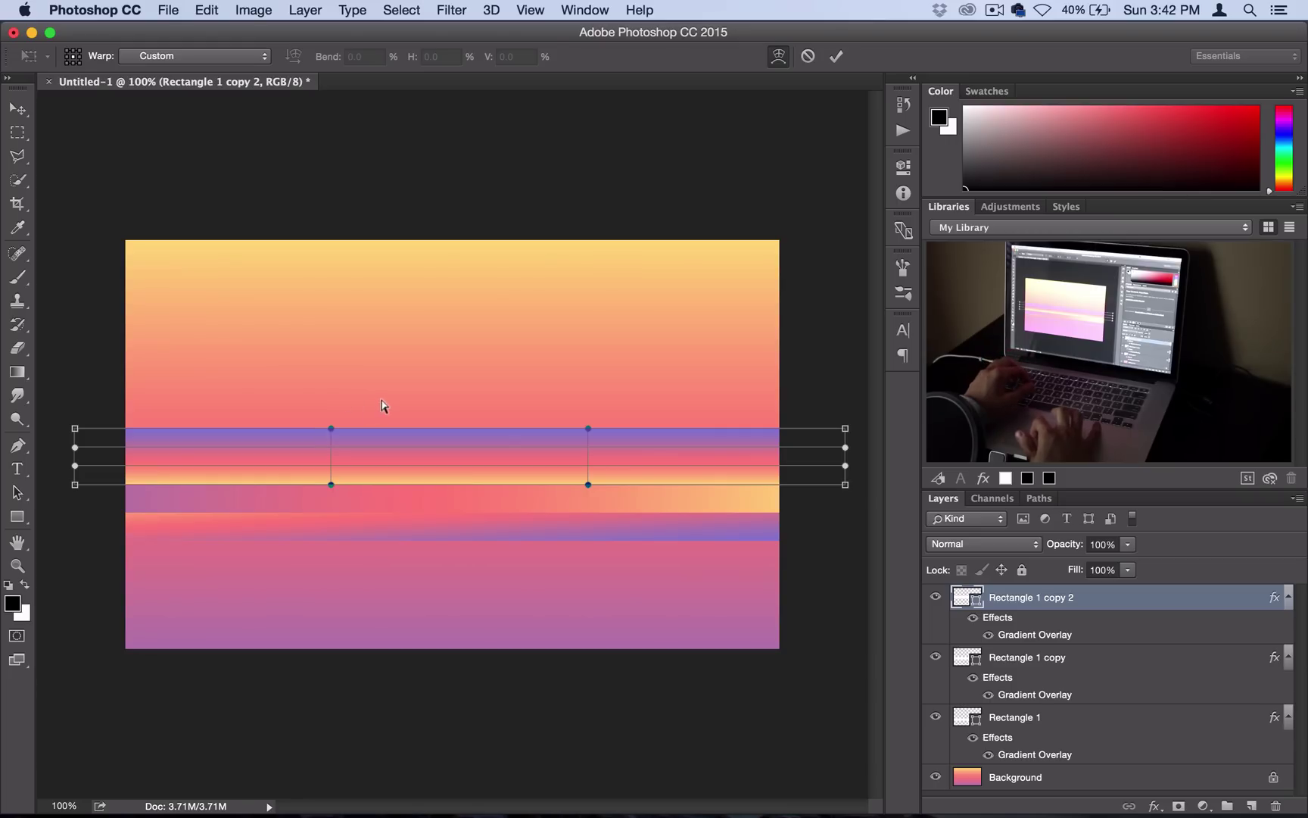
drag(323, 423, 325, 318)
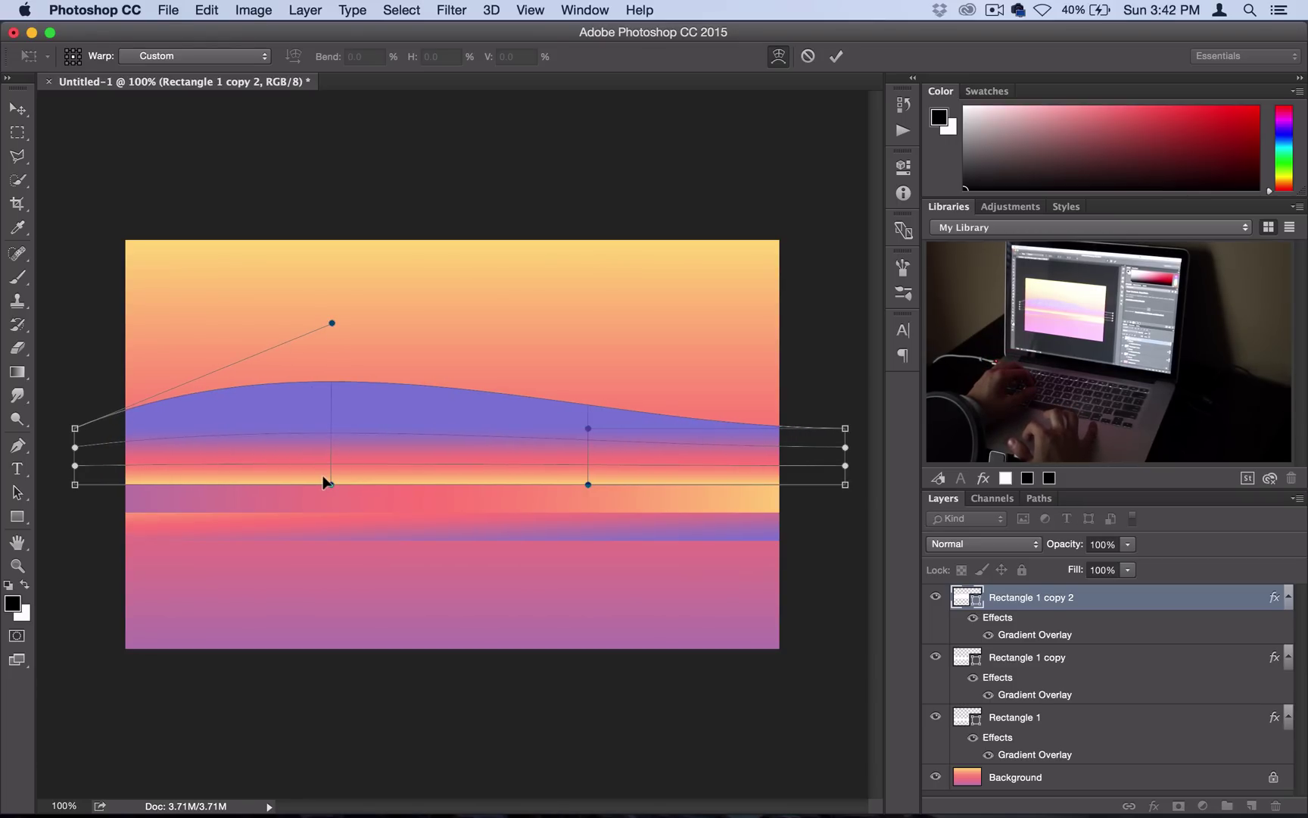
drag(325, 483, 324, 345)
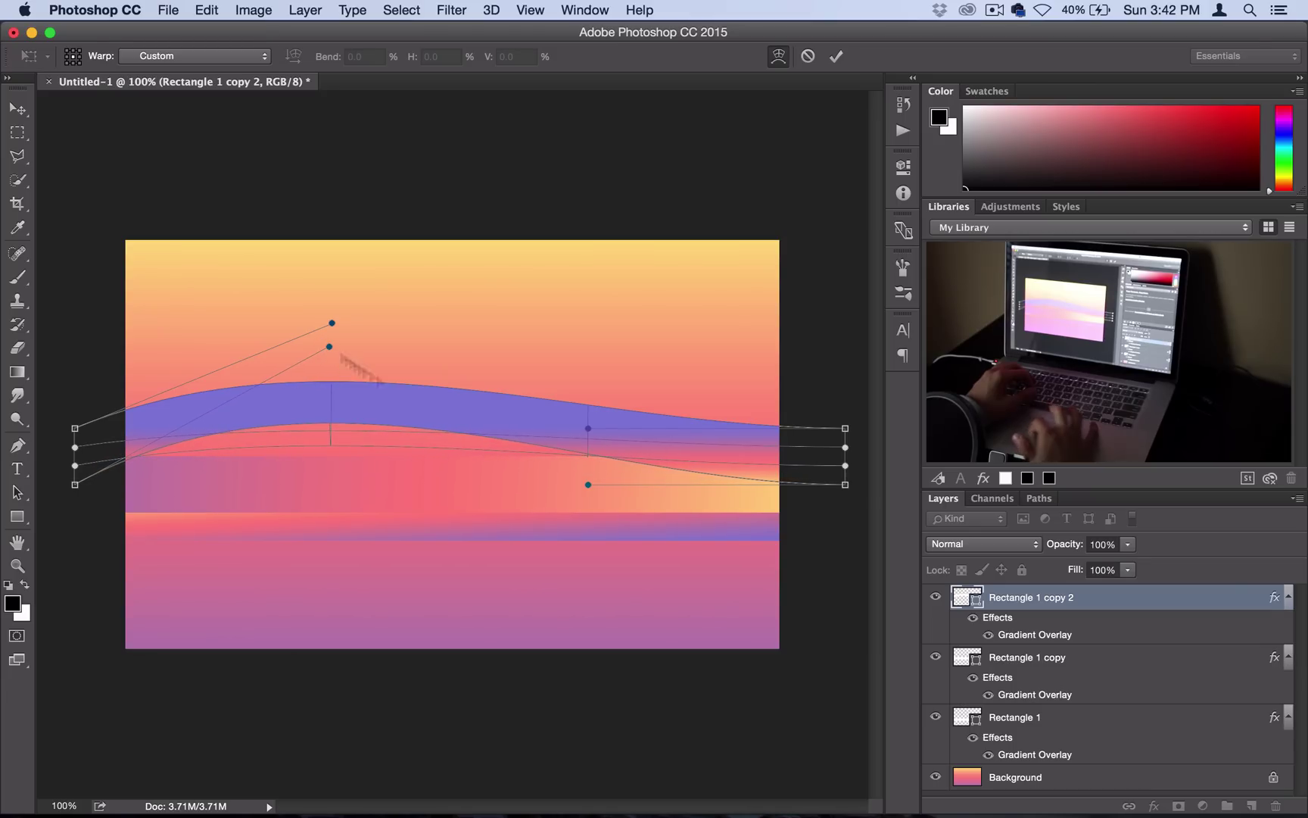
drag(836, 484, 834, 578)
mouse_move(843, 427)
mouse_down()
mouse_move(847, 452)
mouse_move(847, 438)
mouse_up()
drag(588, 428, 589, 503)
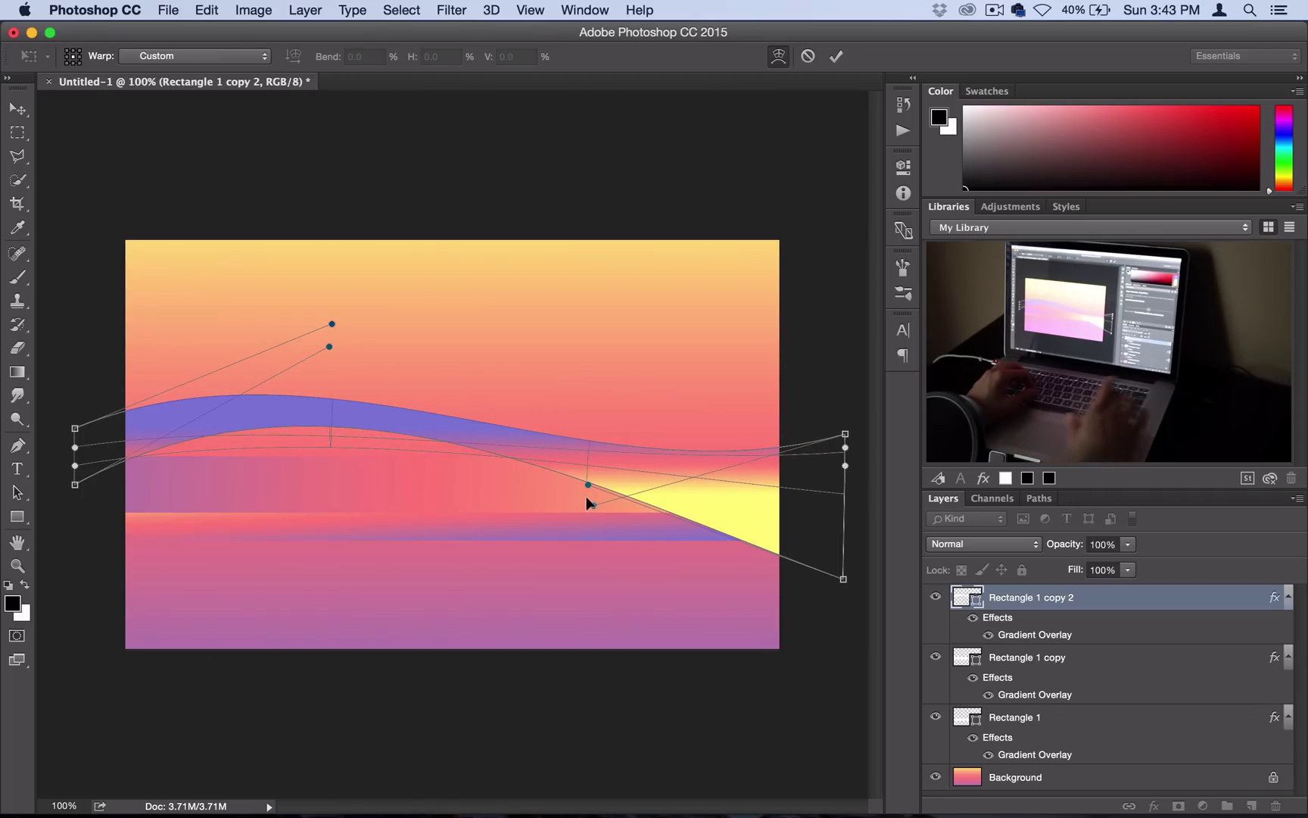
key(Return)
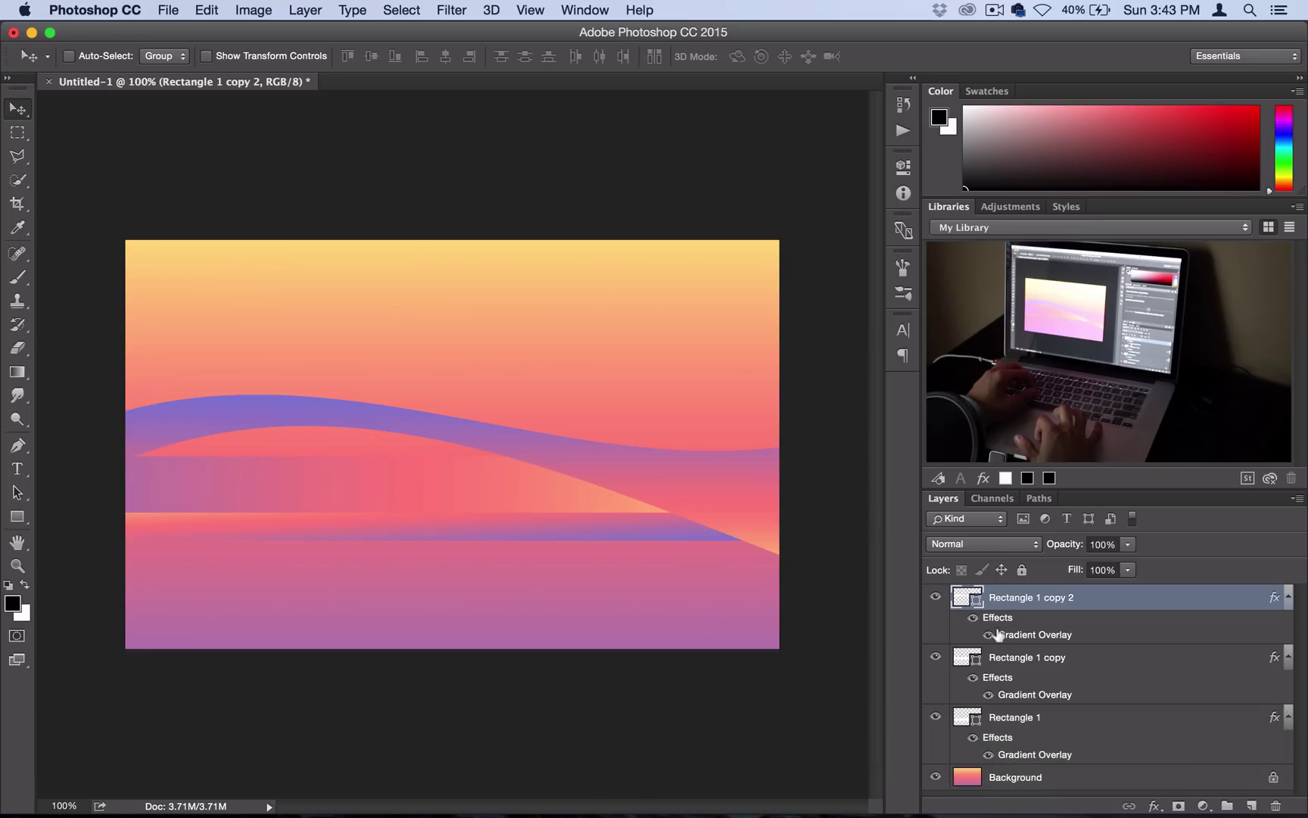
click(1005, 655)
Warp Rectangle 1 copy into a second wave, curving its left up and right end down.
click(202, 10)
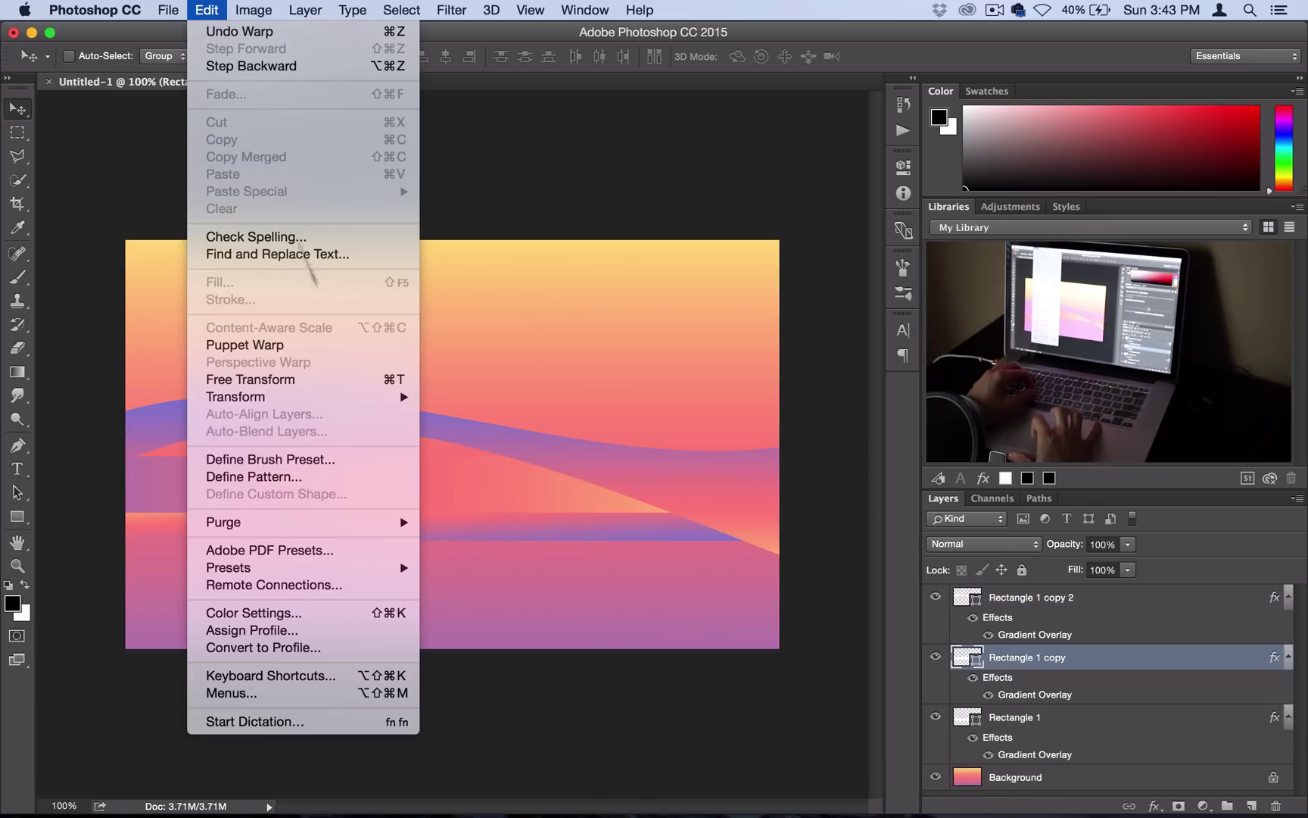
mouse_move(342, 400)
click(473, 511)
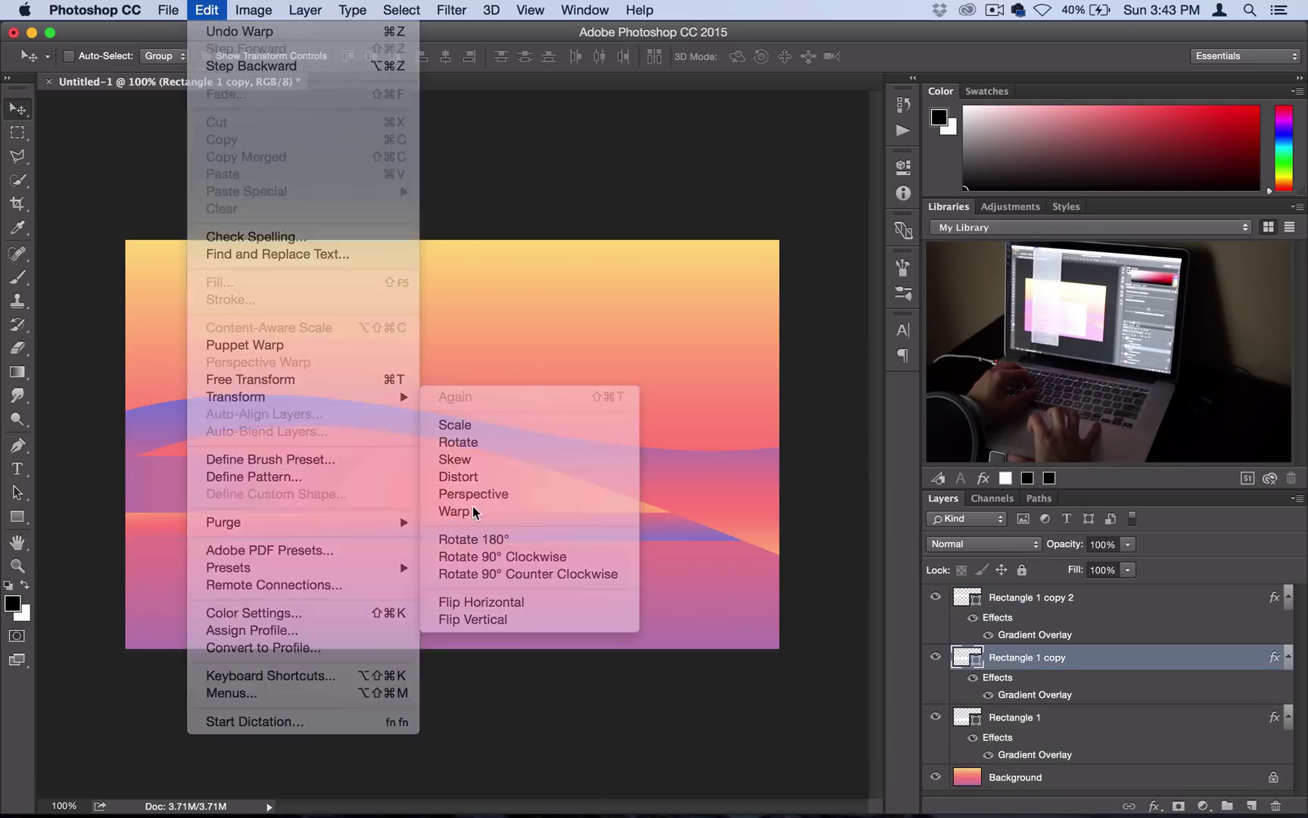
drag(327, 454, 332, 378)
drag(327, 512, 334, 397)
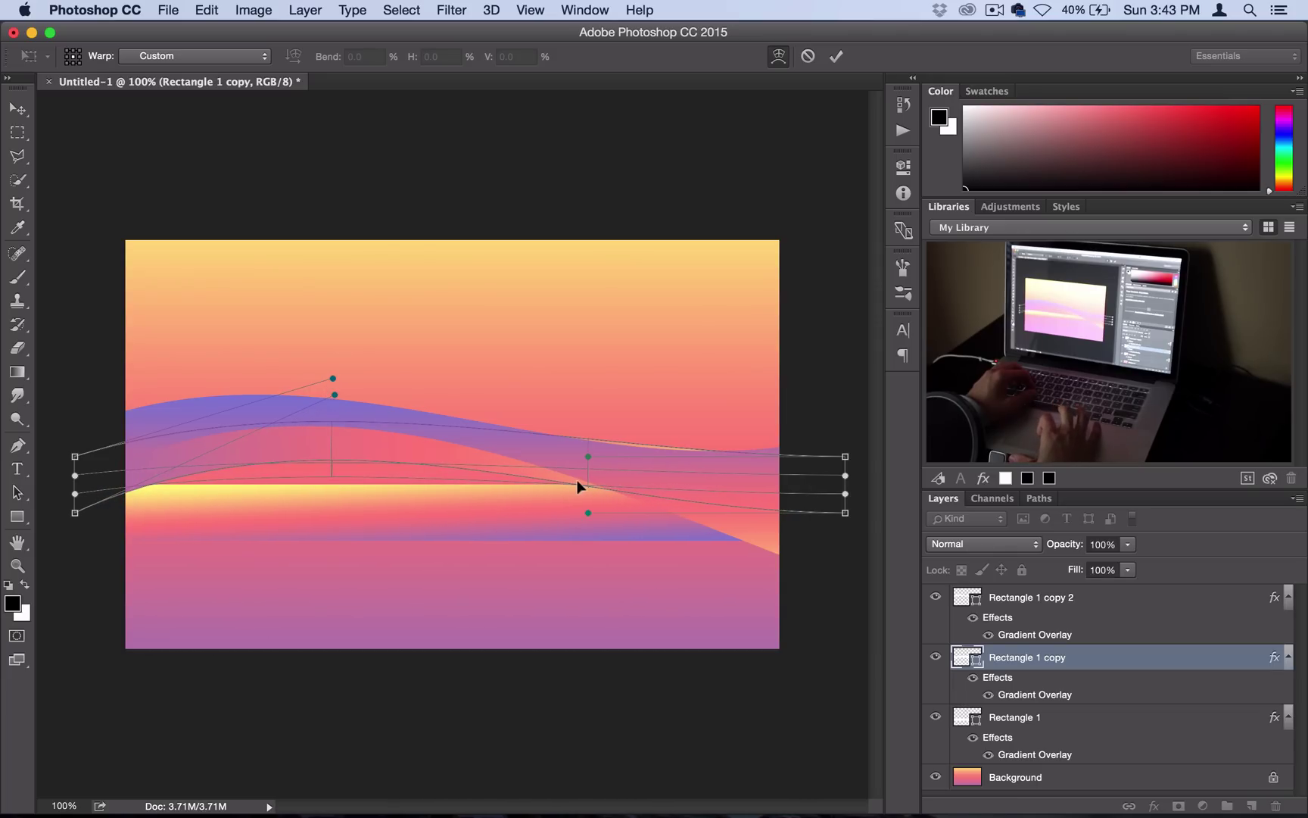
drag(835, 513, 837, 586)
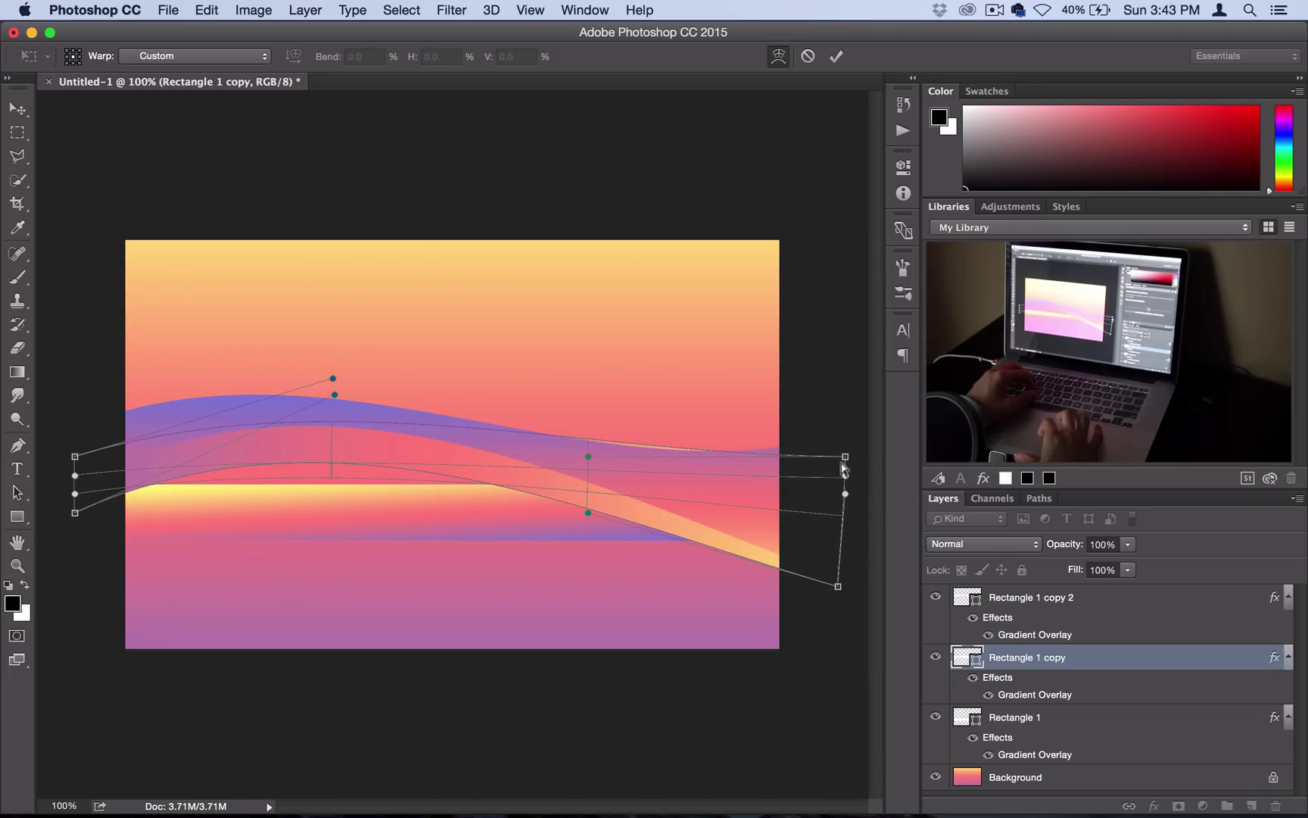
drag(842, 455, 836, 536)
key(Return)
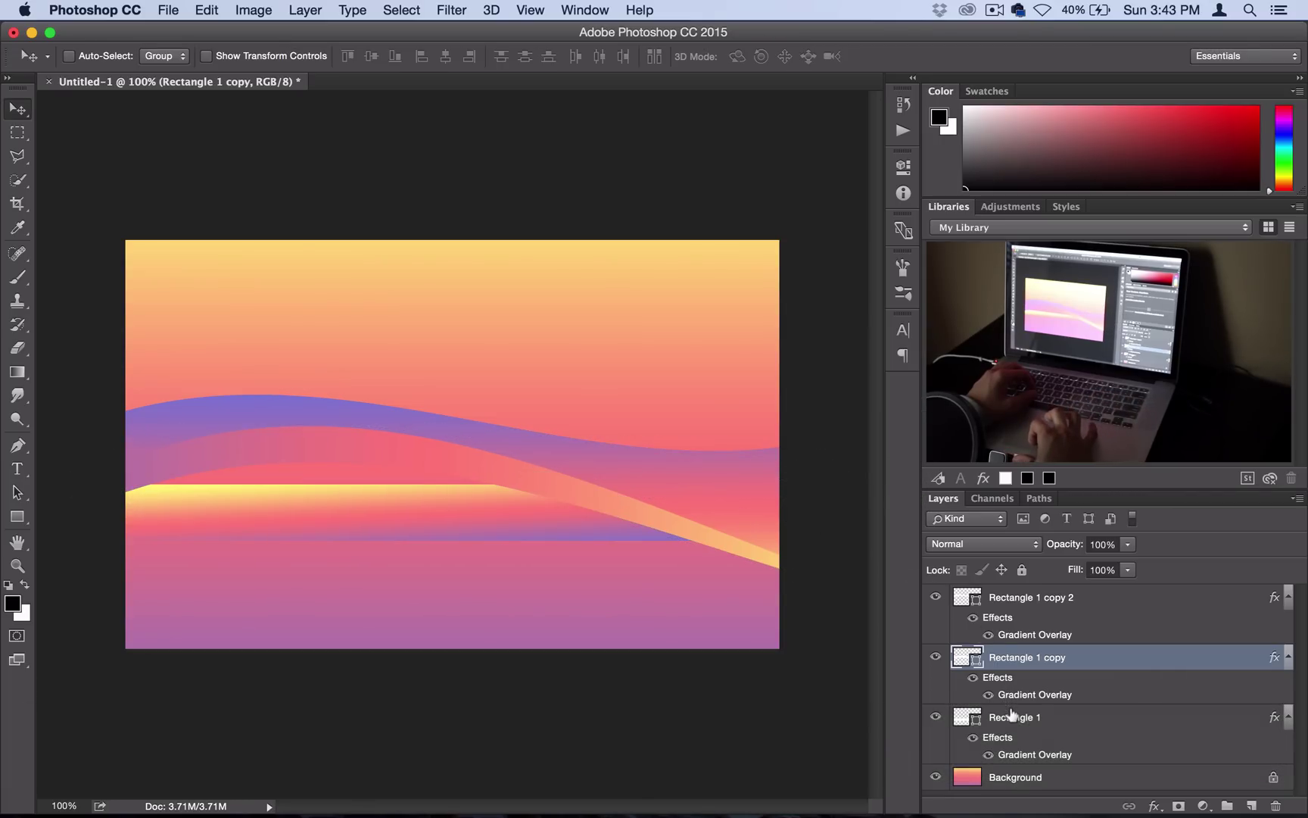
click(1012, 716)
Warp Rectangle 1 into a wavy ribbon with a raised left end and bulging right half.
click(206, 10)
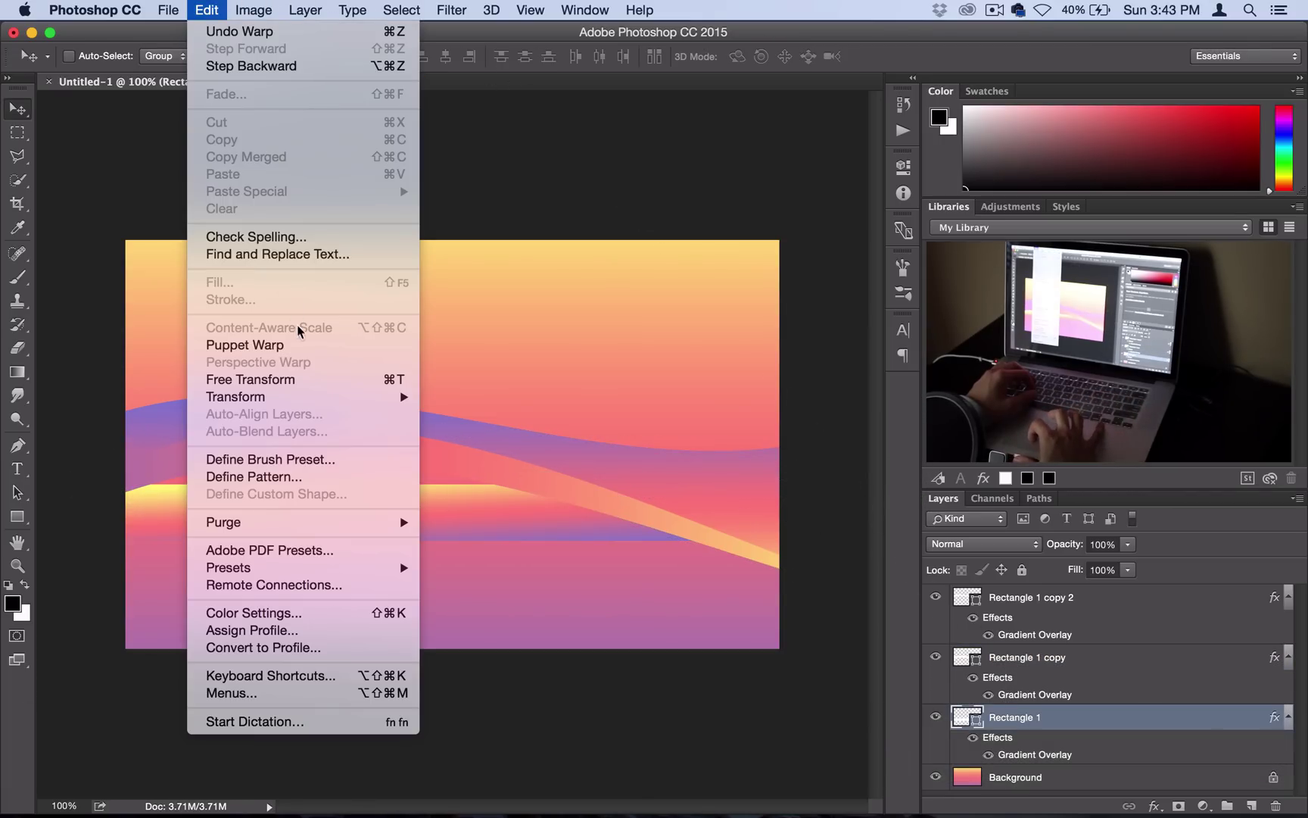
mouse_move(306, 396)
click(454, 511)
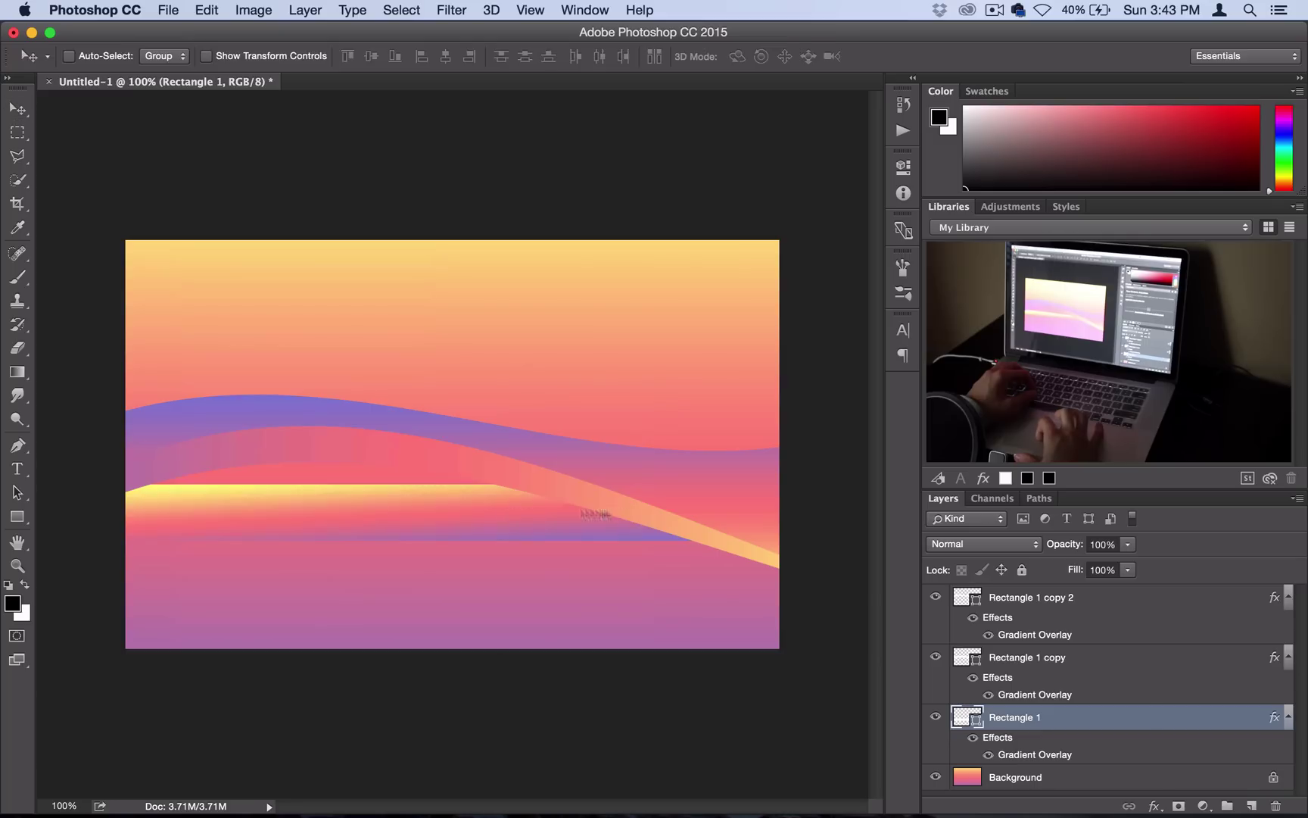
drag(583, 484, 595, 349)
drag(581, 535, 582, 400)
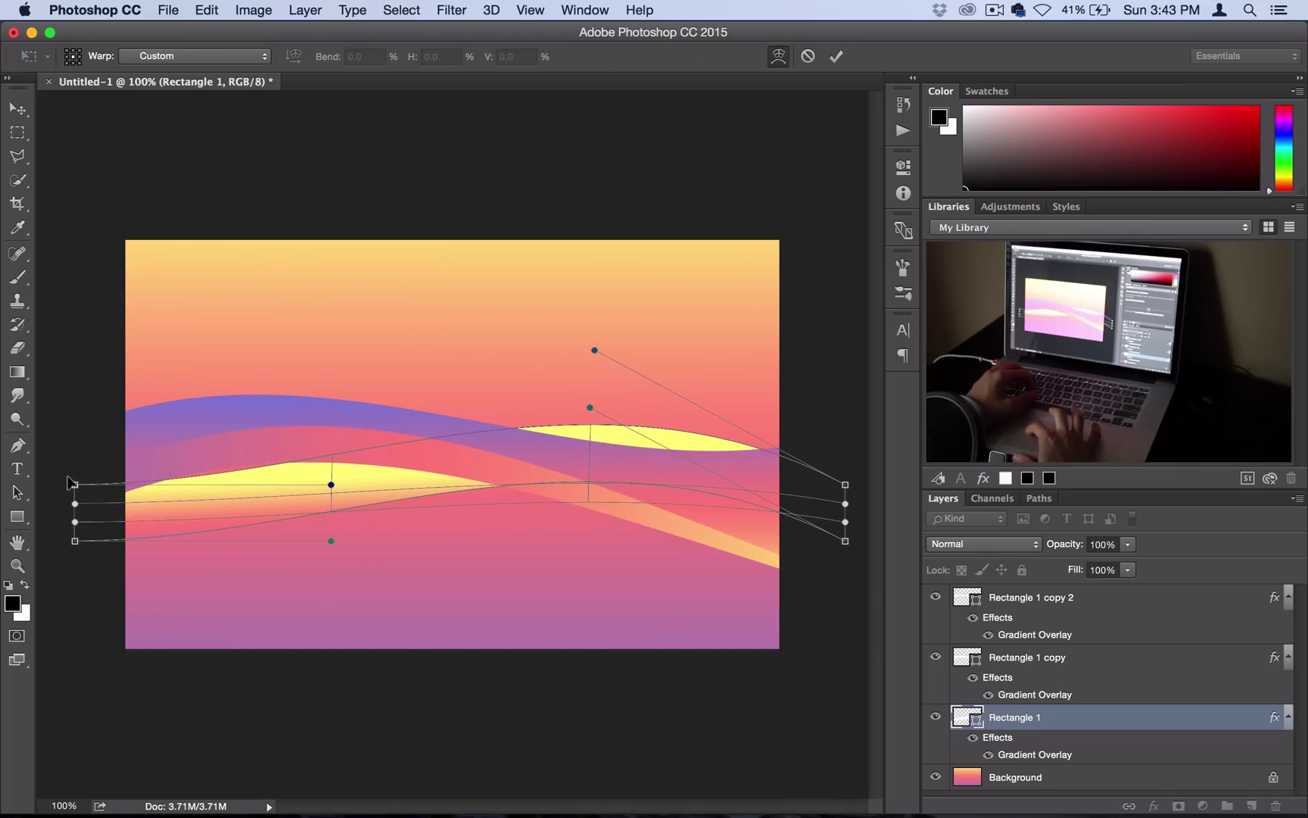
drag(70, 482, 73, 446)
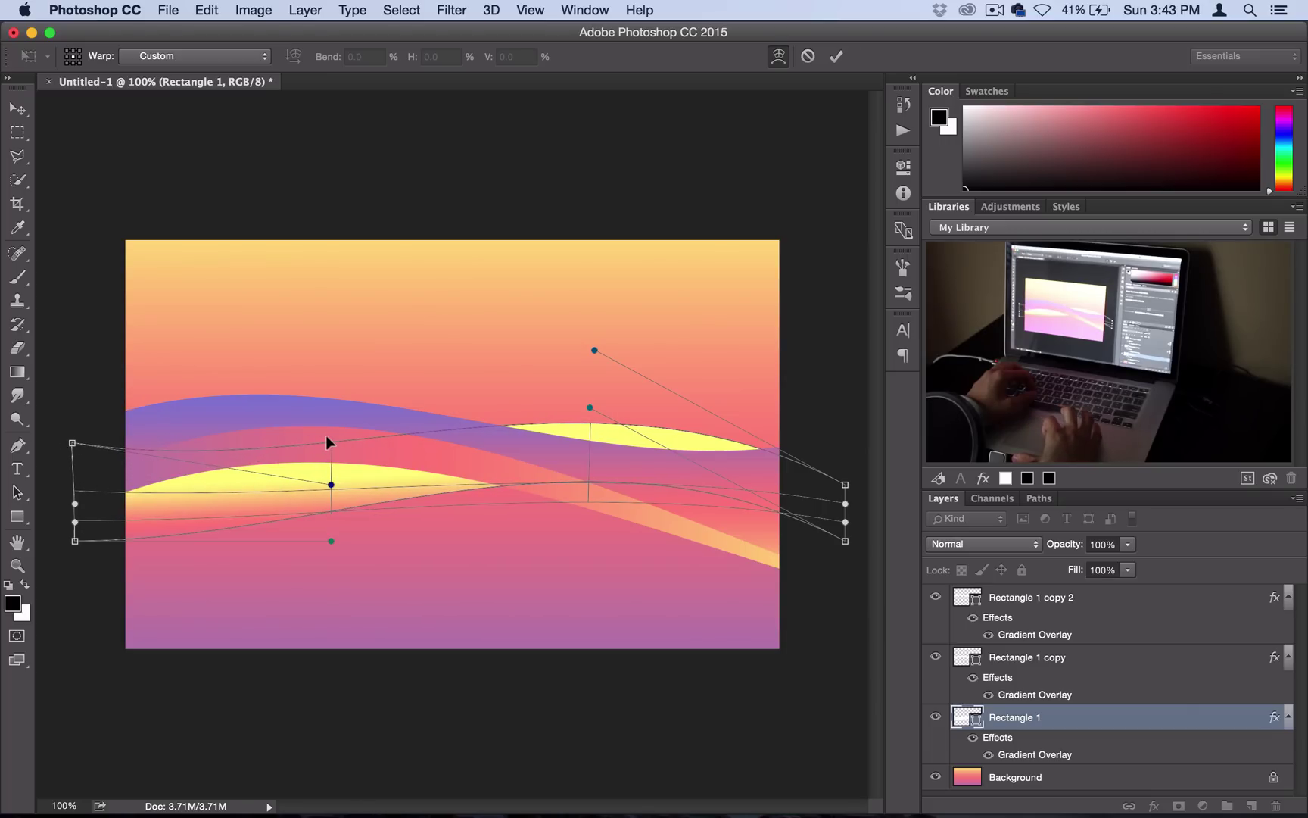
drag(327, 436, 320, 470)
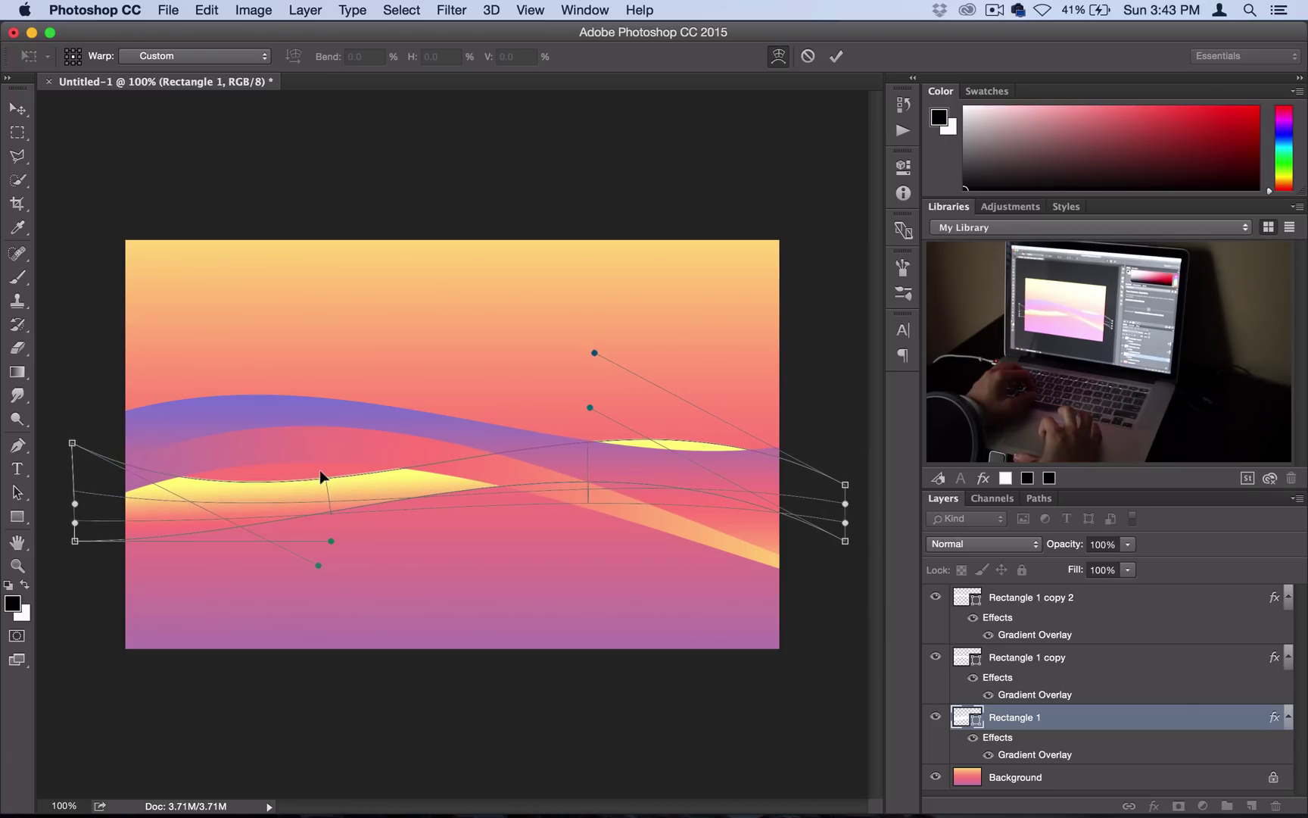
key(Return)
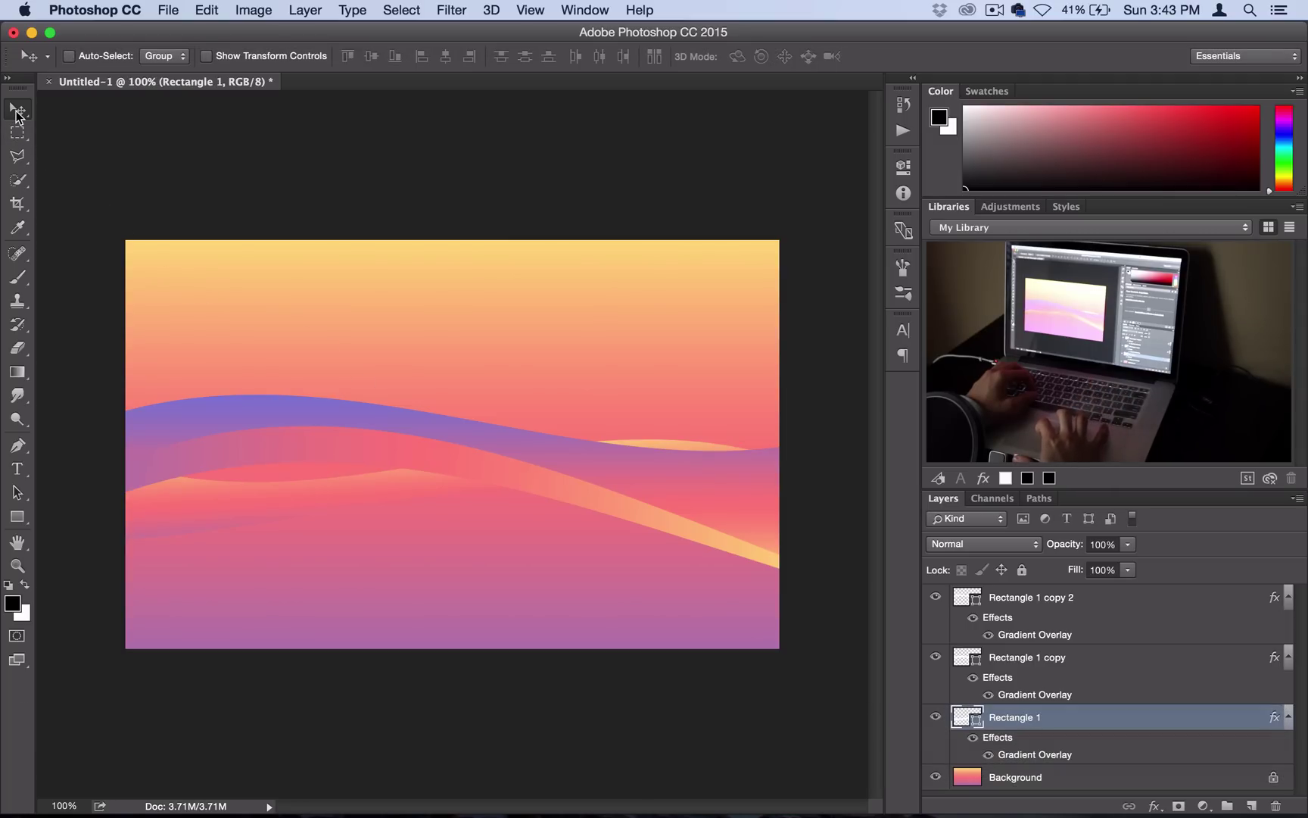
Nudge the warped ribbon slightly upward using Shift+arrow keys, then fine-tune it back down.
key(shift+Up)
key(shift+Up)
key(shift+Up)
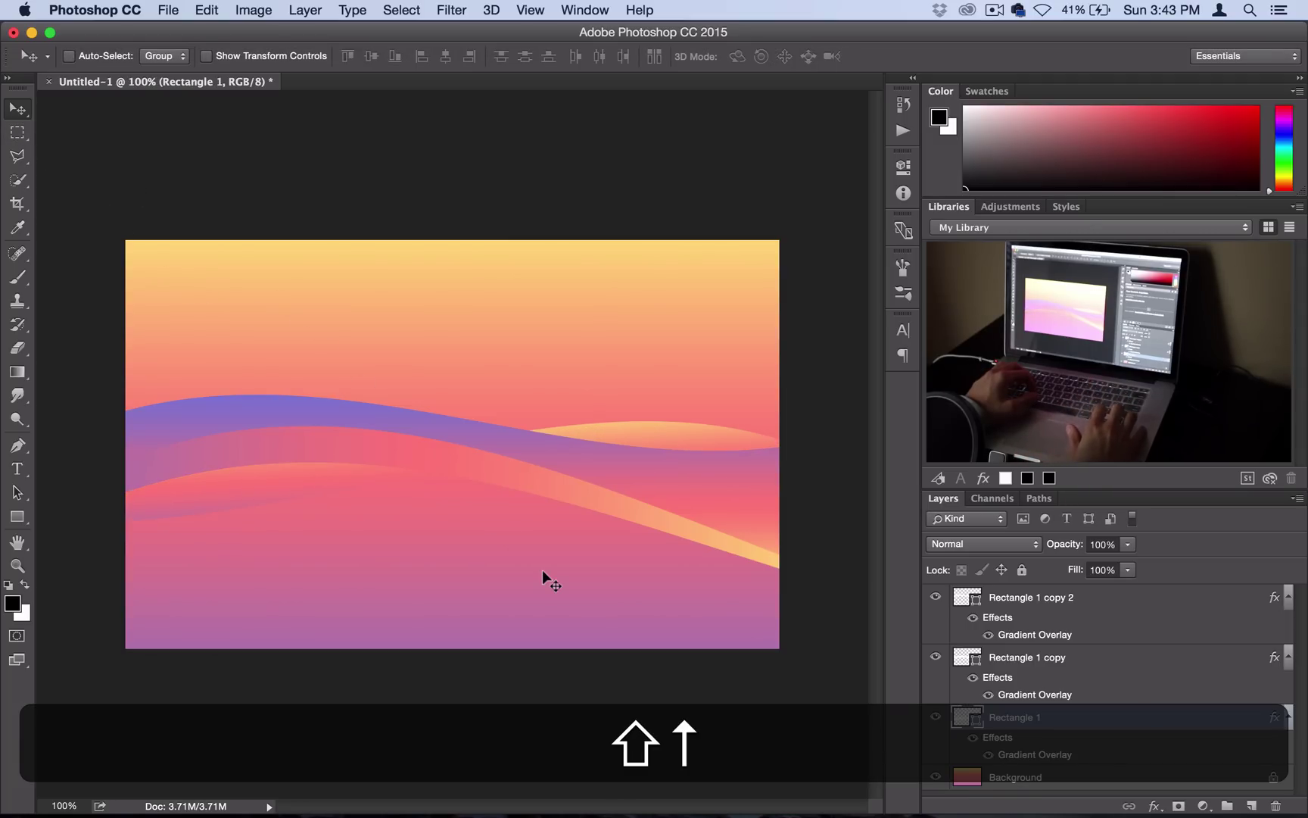
key(shift+Up)
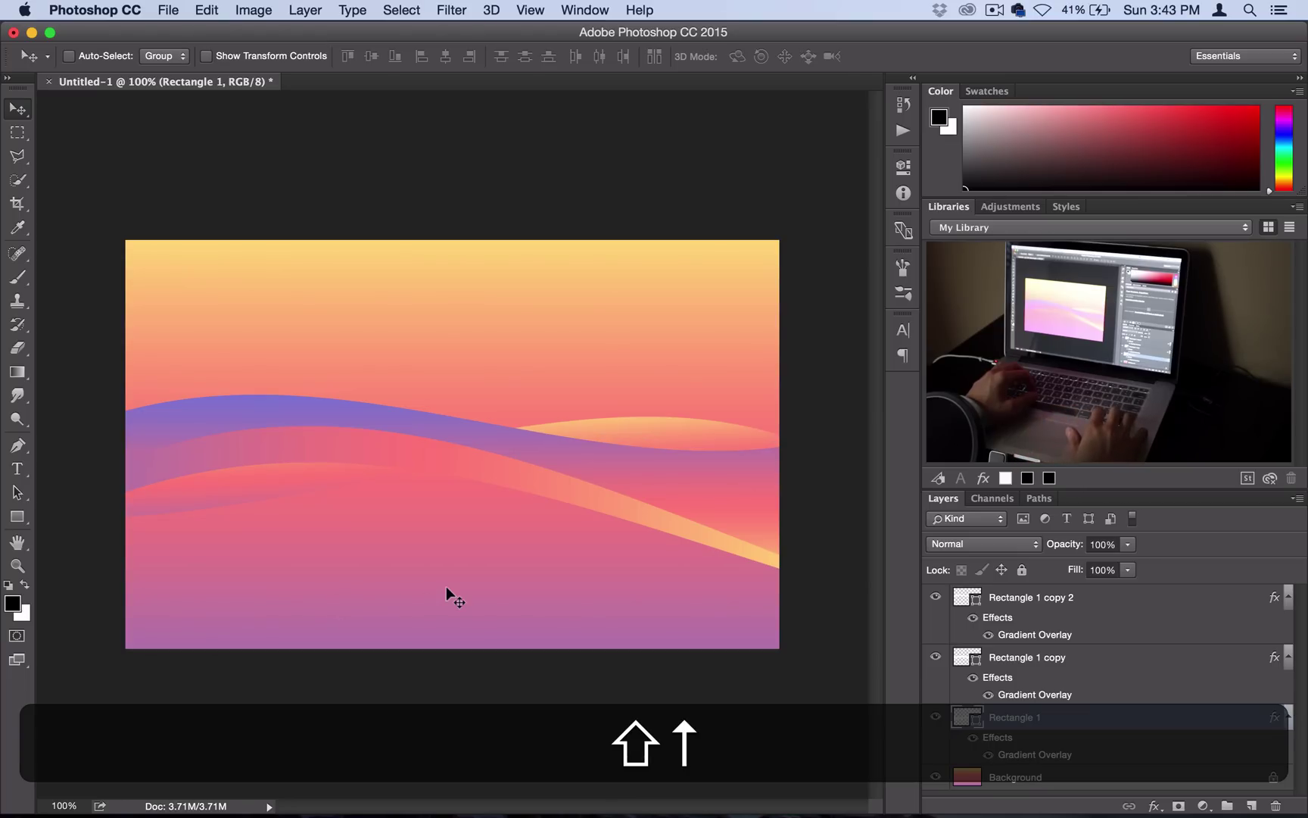
key(shift+Down)
key(Down)
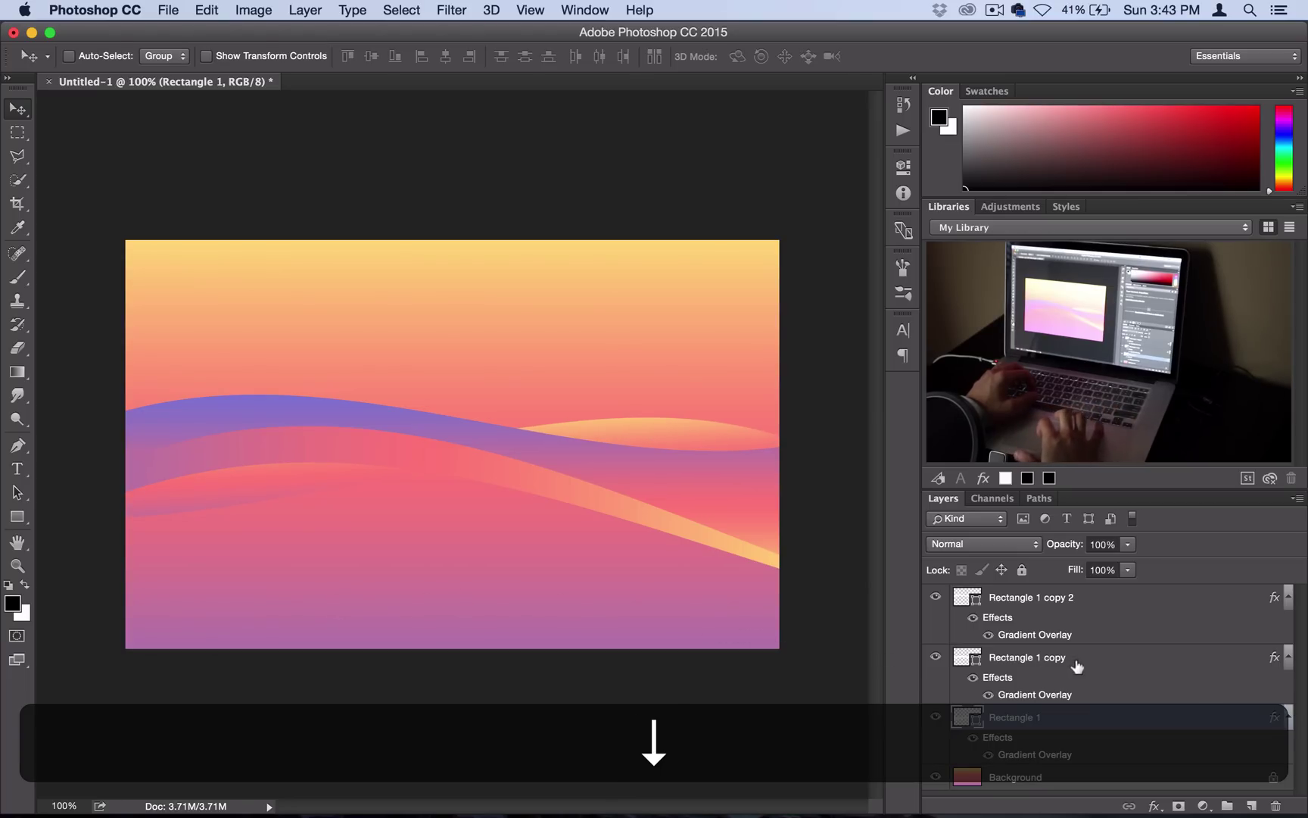
Restack Rectangle 1 above Rectangle 1 copy 2, collapse the effects lists, and select all three ribbons.
drag(1037, 712, 1038, 655)
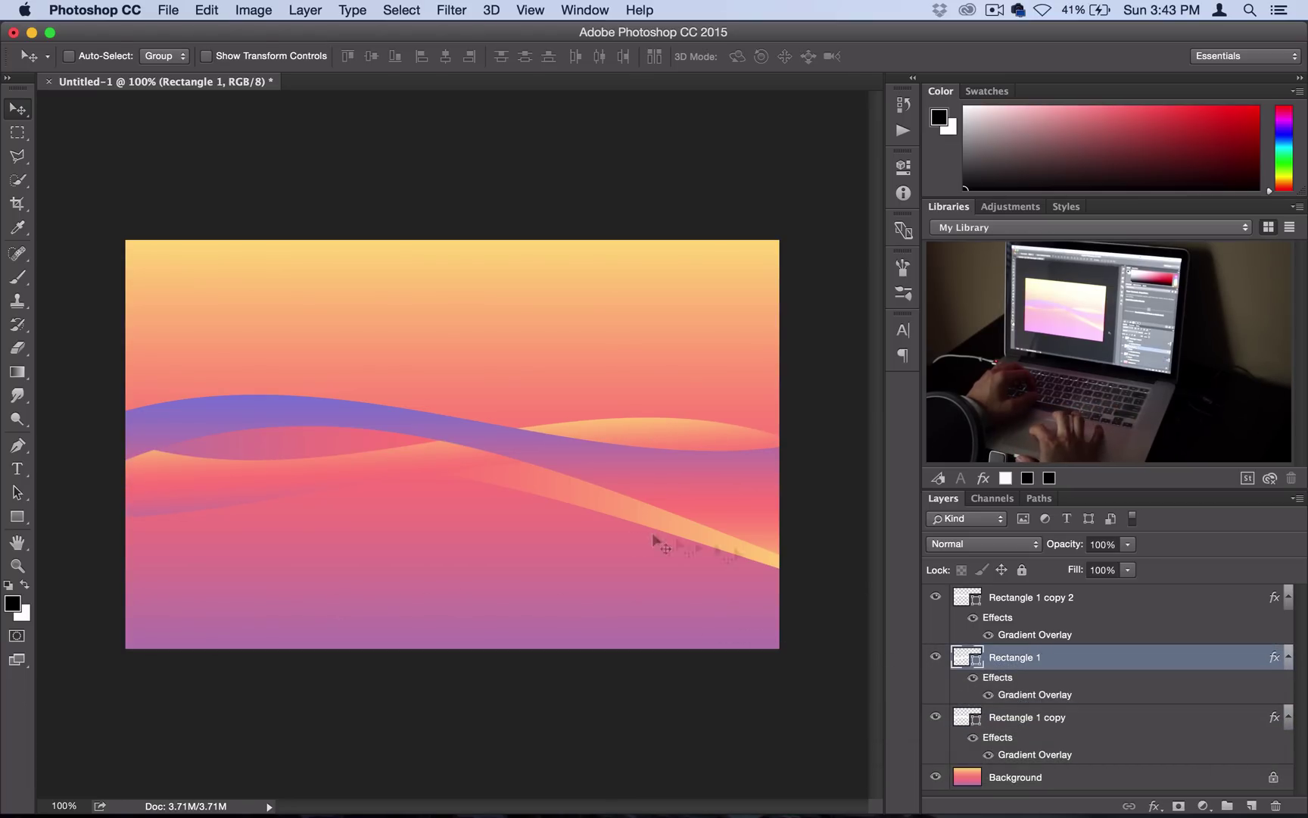
drag(1057, 592, 1046, 695)
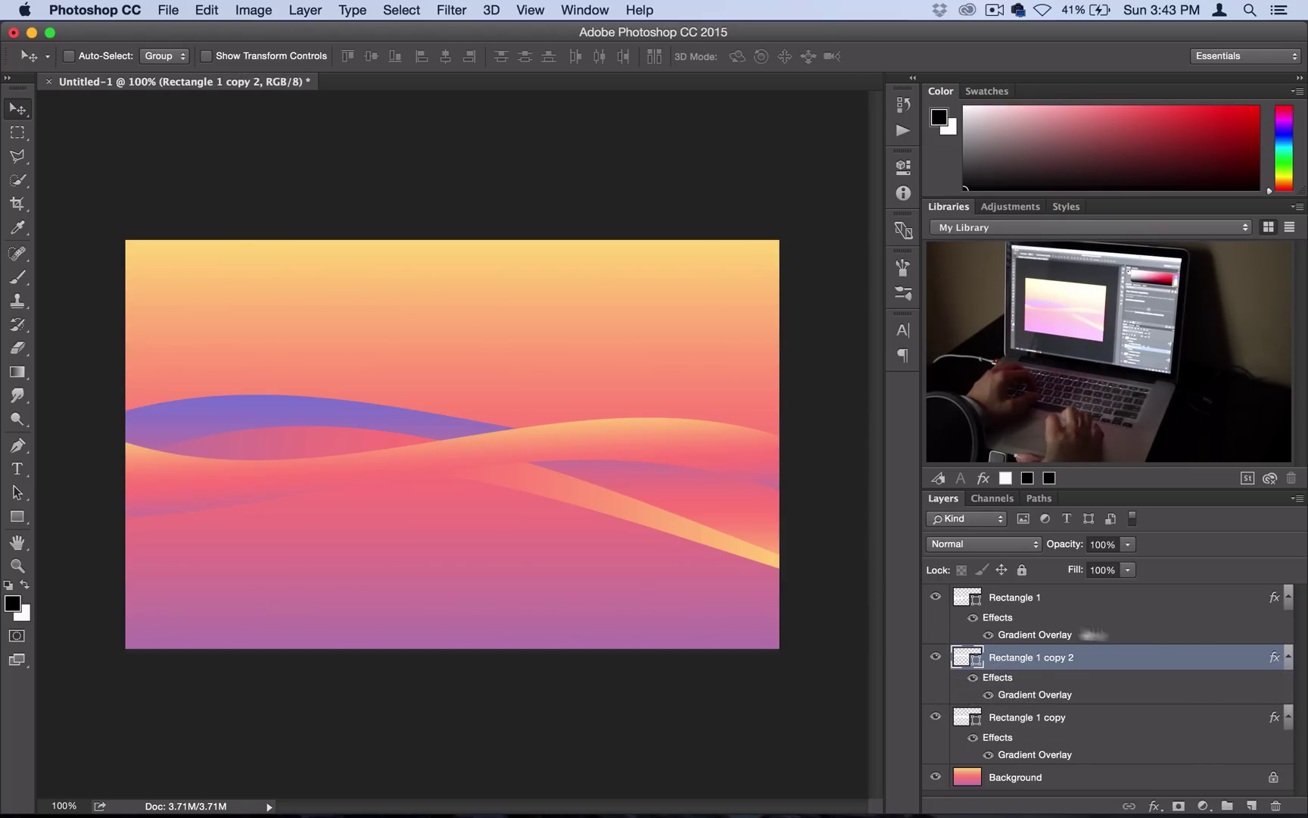
click(1287, 597)
click(1288, 622)
click(1287, 648)
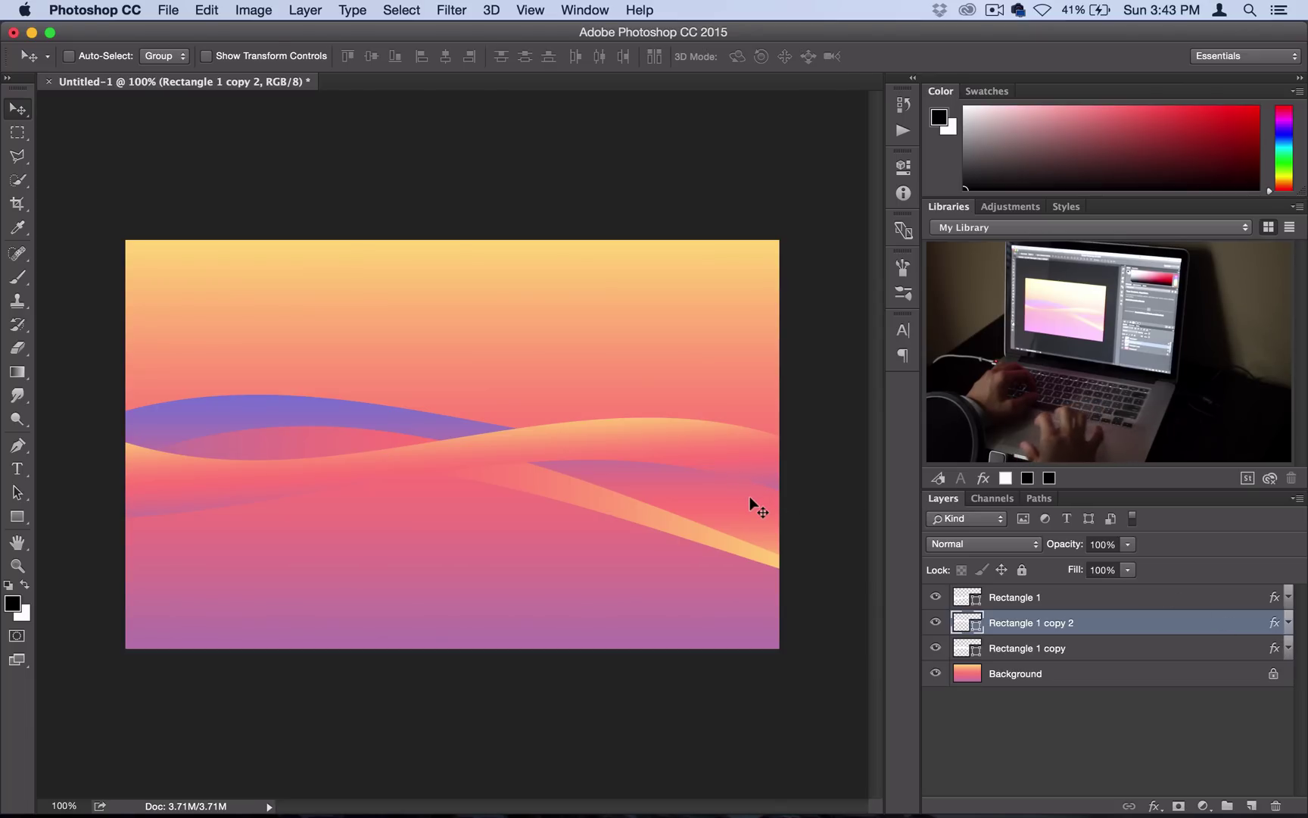
click(1030, 647)
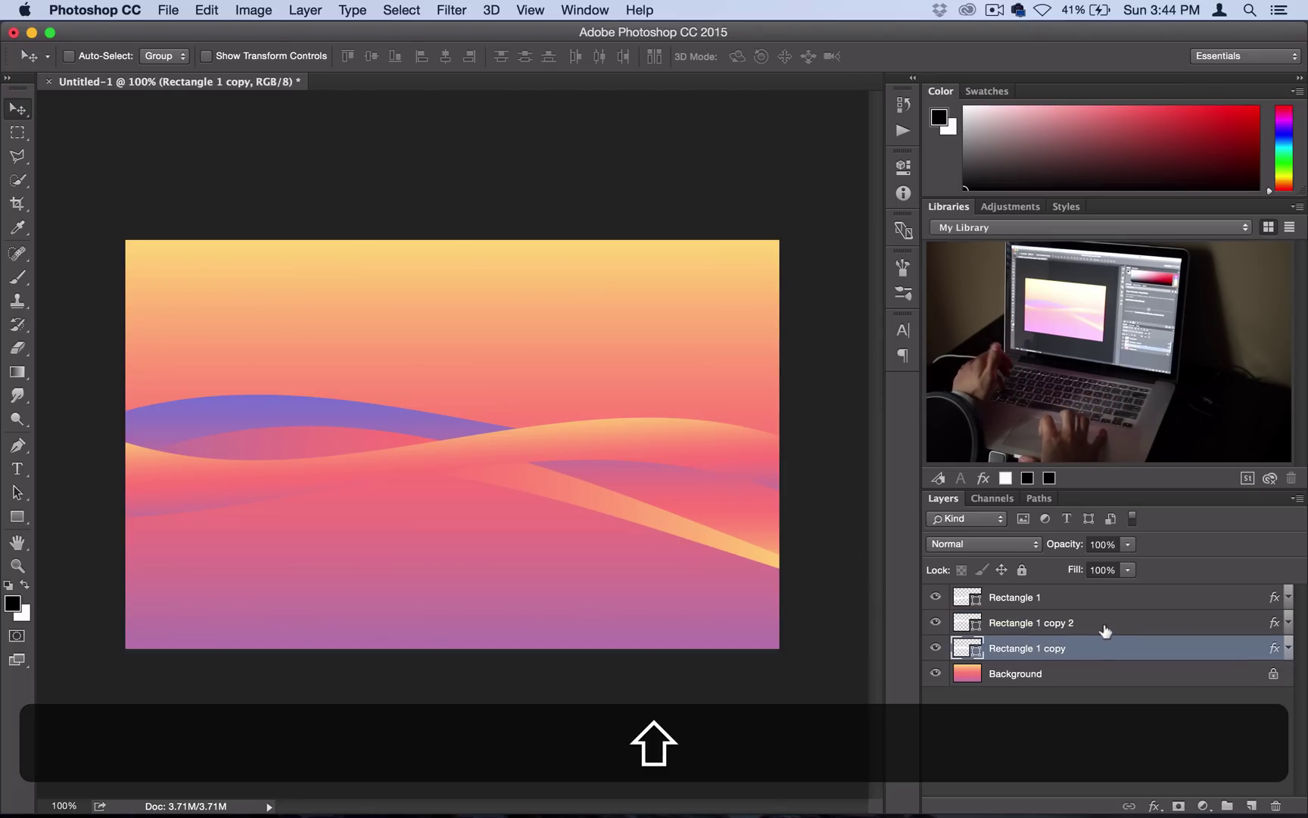
shift+click(1022, 596)
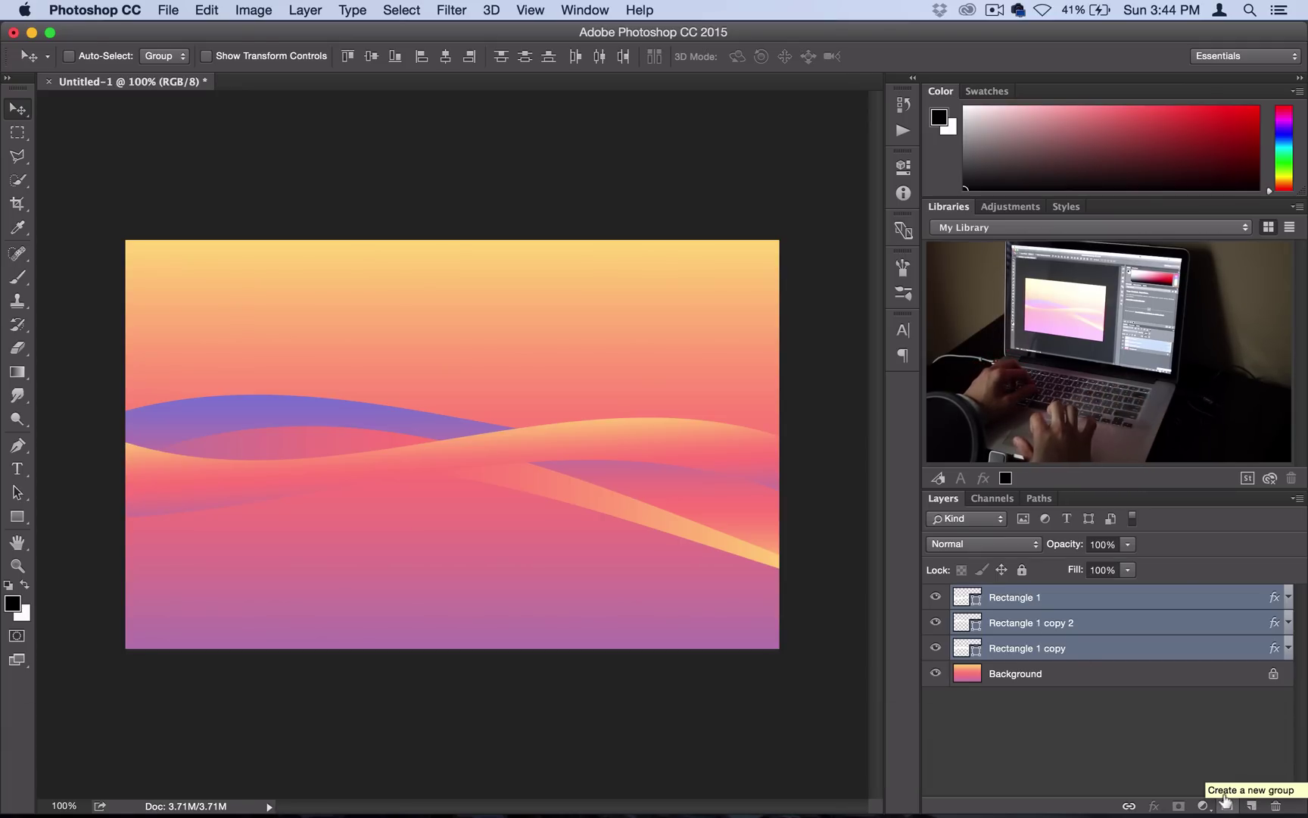
Group the three ribbon layers, duplicate the group, and flip the copy with Flip Vertical.
click(1226, 803)
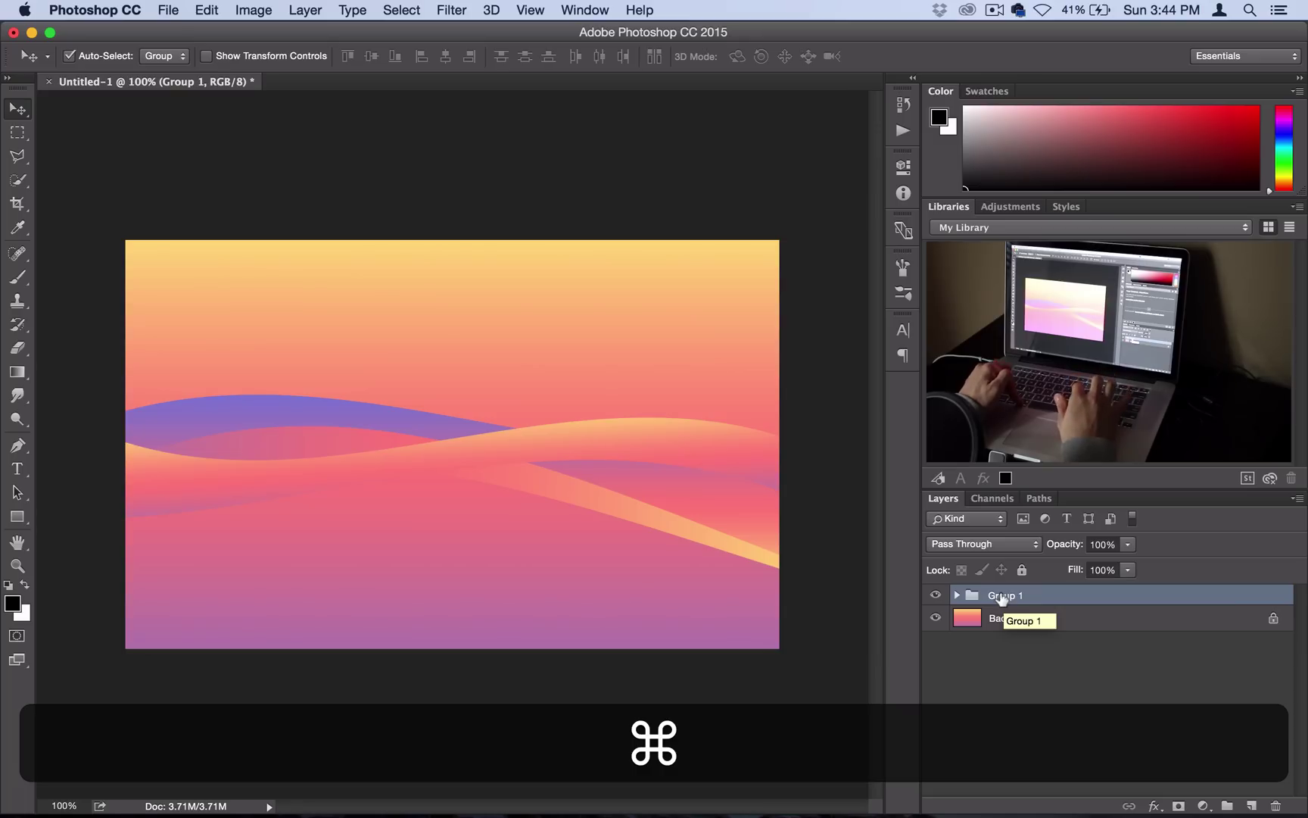
key(super+j)
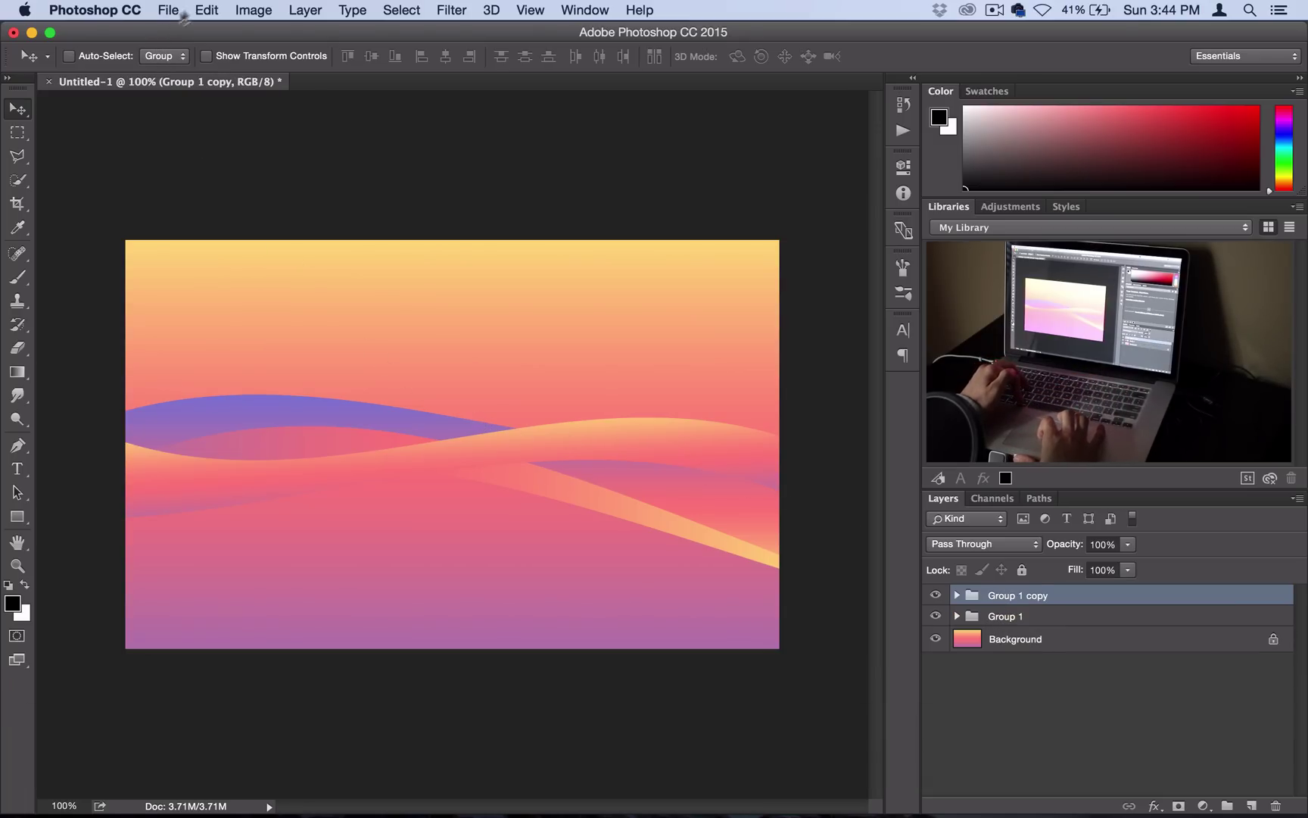
click(207, 10)
mouse_move(350, 395)
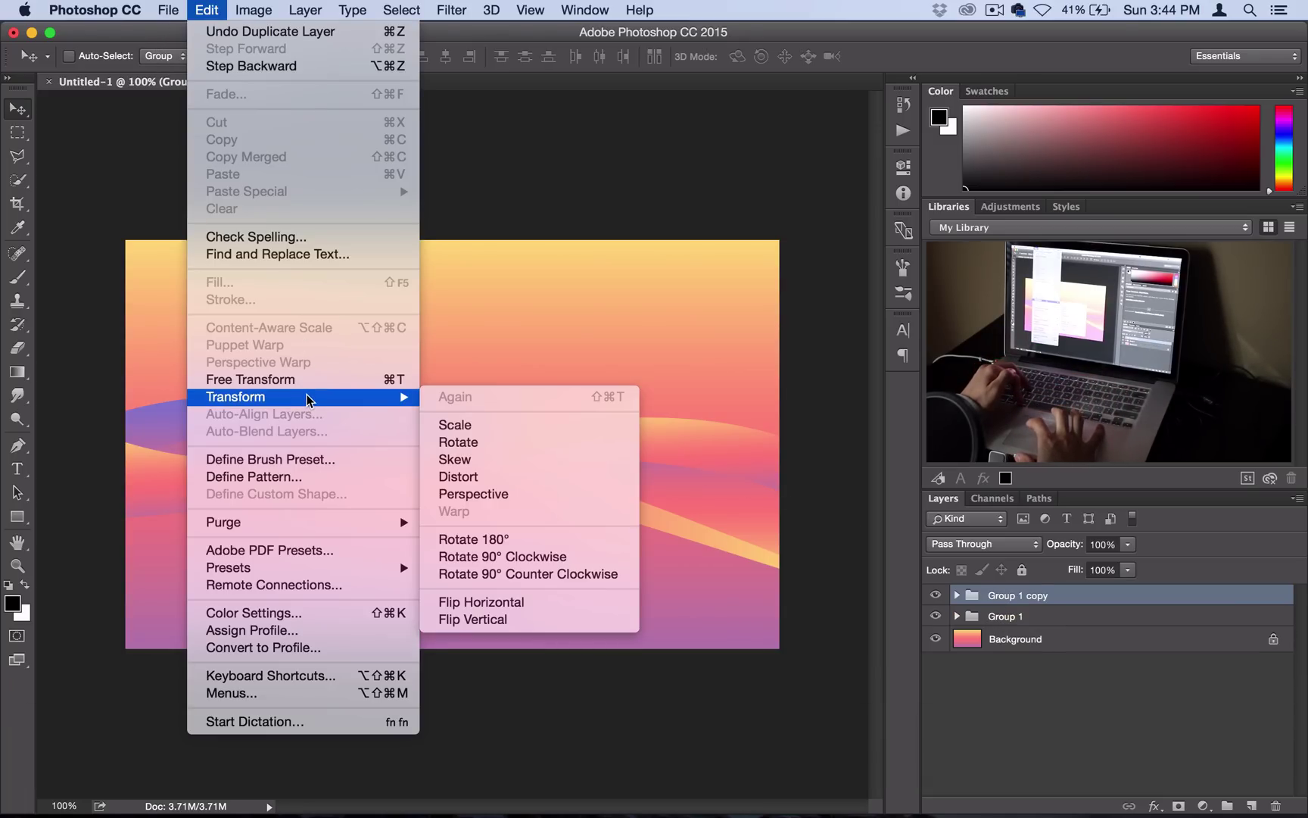
click(454, 620)
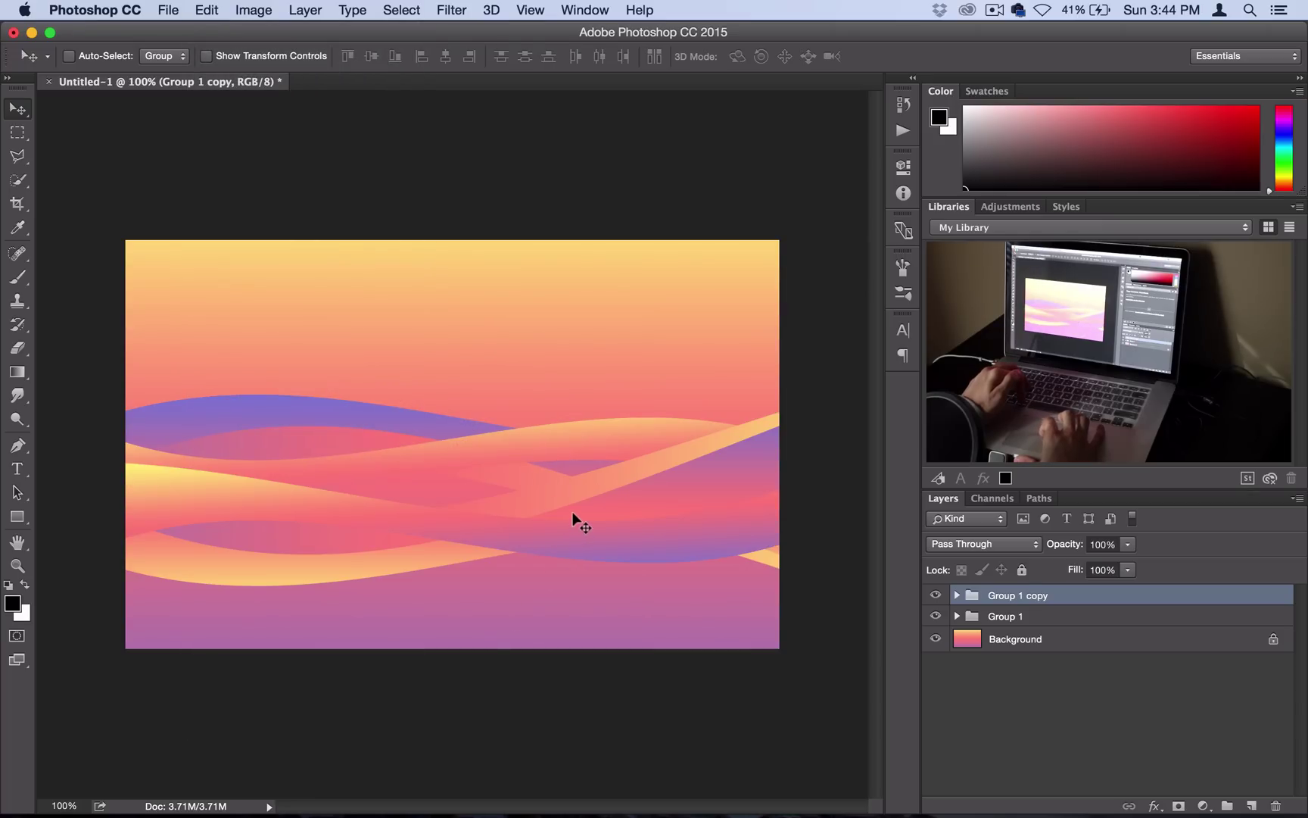
Shift-drag the flipped Group 1 copy upward so its waves crisscross the originals.
key(shift)
drag(564, 535, 566, 468)
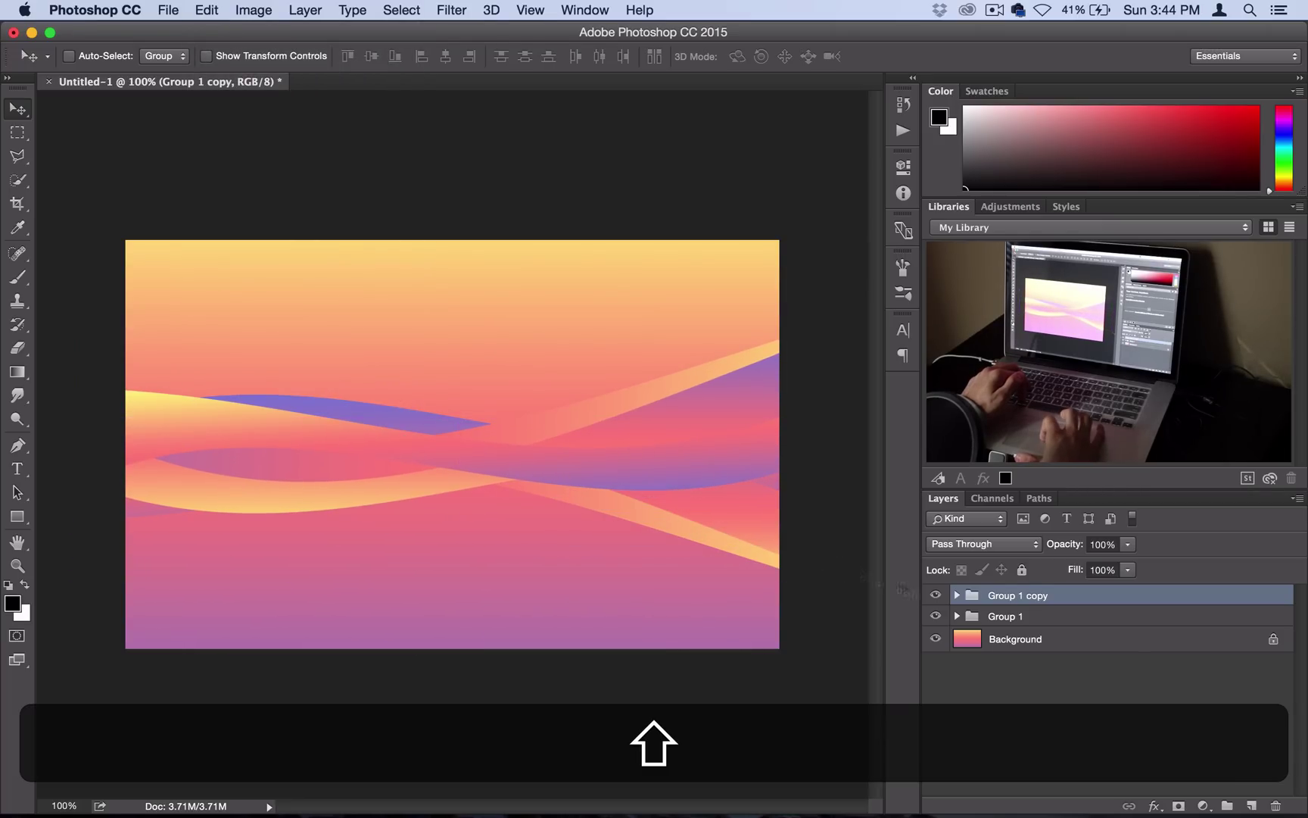
mouse_move(717, 482)
mouse_down()
mouse_move(716, 467)
mouse_move(713, 477)
mouse_up()
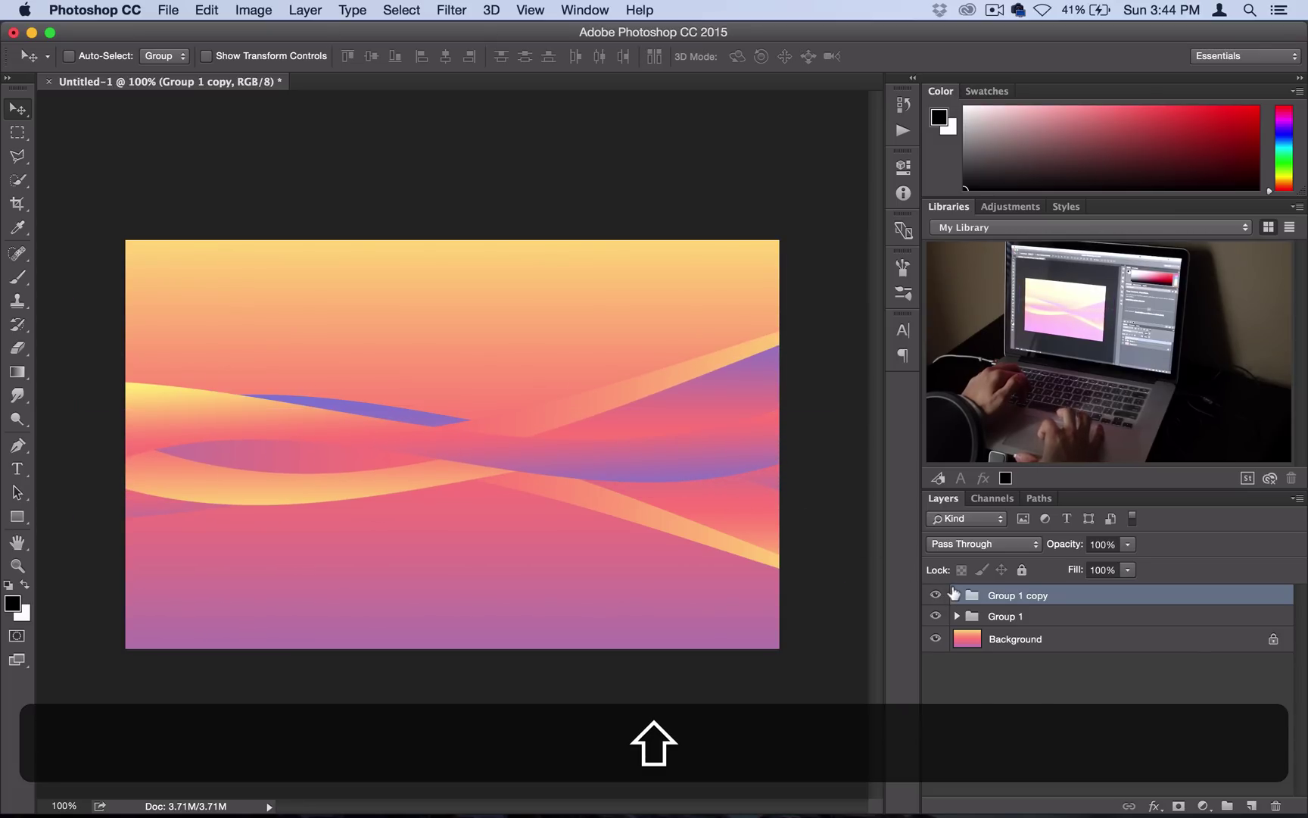
Hide Rectangle 1 copy inside Group 1 copy and reposition the copied waves vertically.
click(956, 595)
click(934, 619)
click(934, 619)
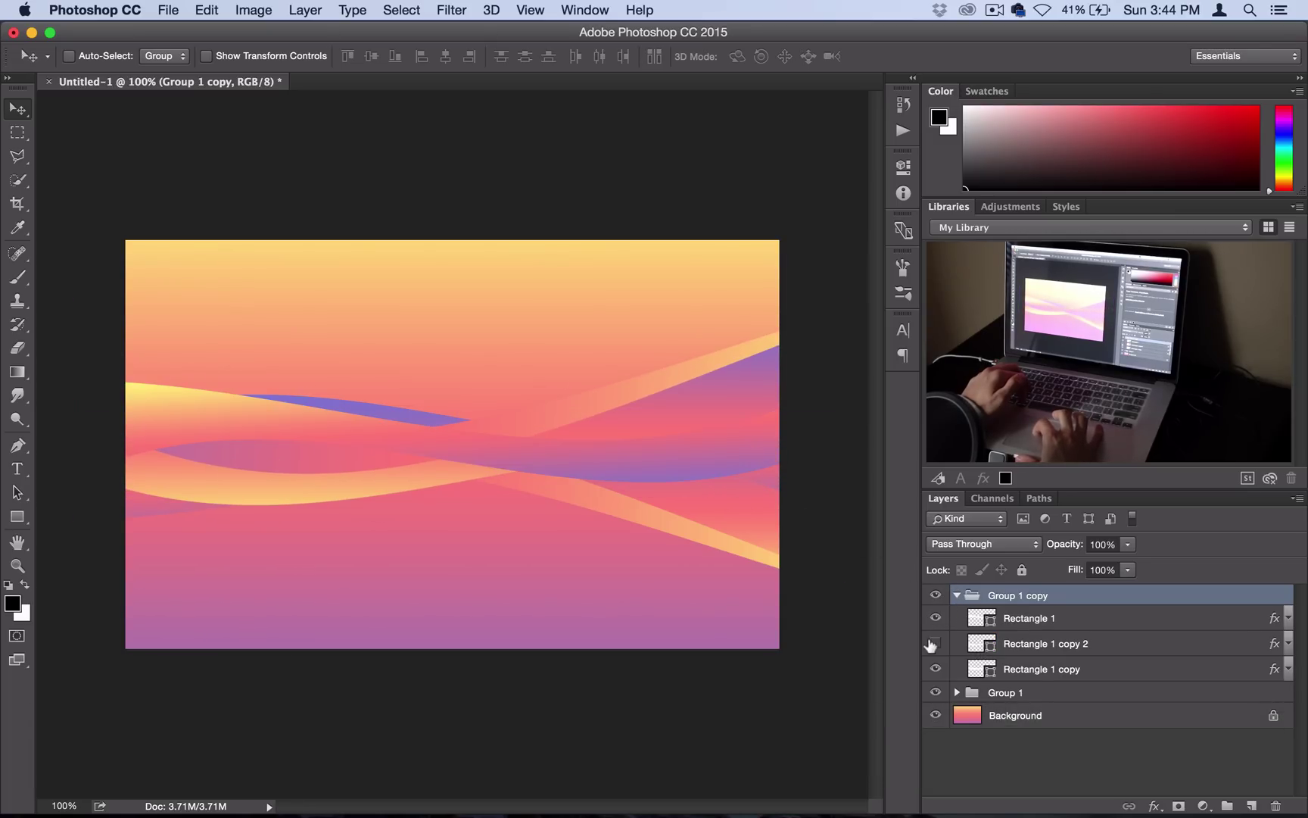
click(934, 643)
click(933, 670)
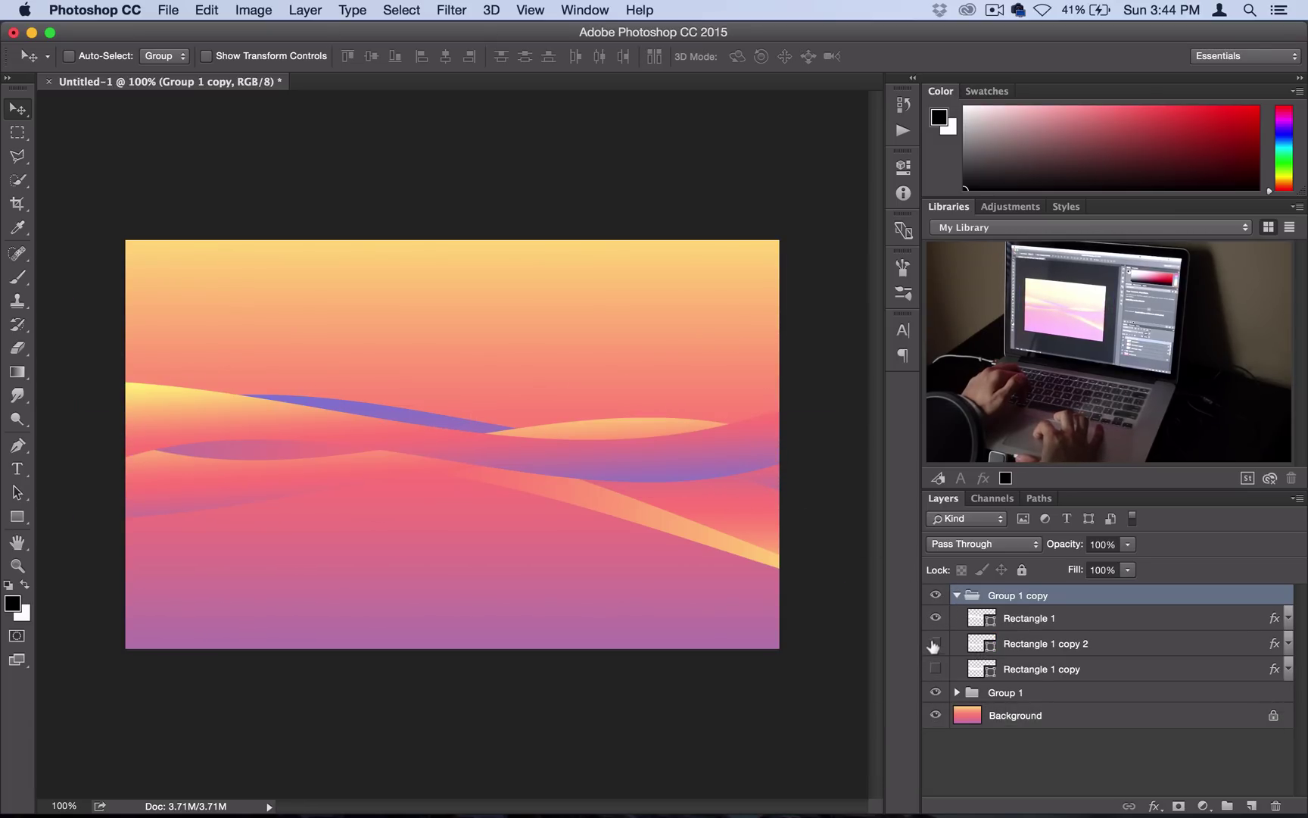
click(934, 643)
drag(603, 436, 613, 499)
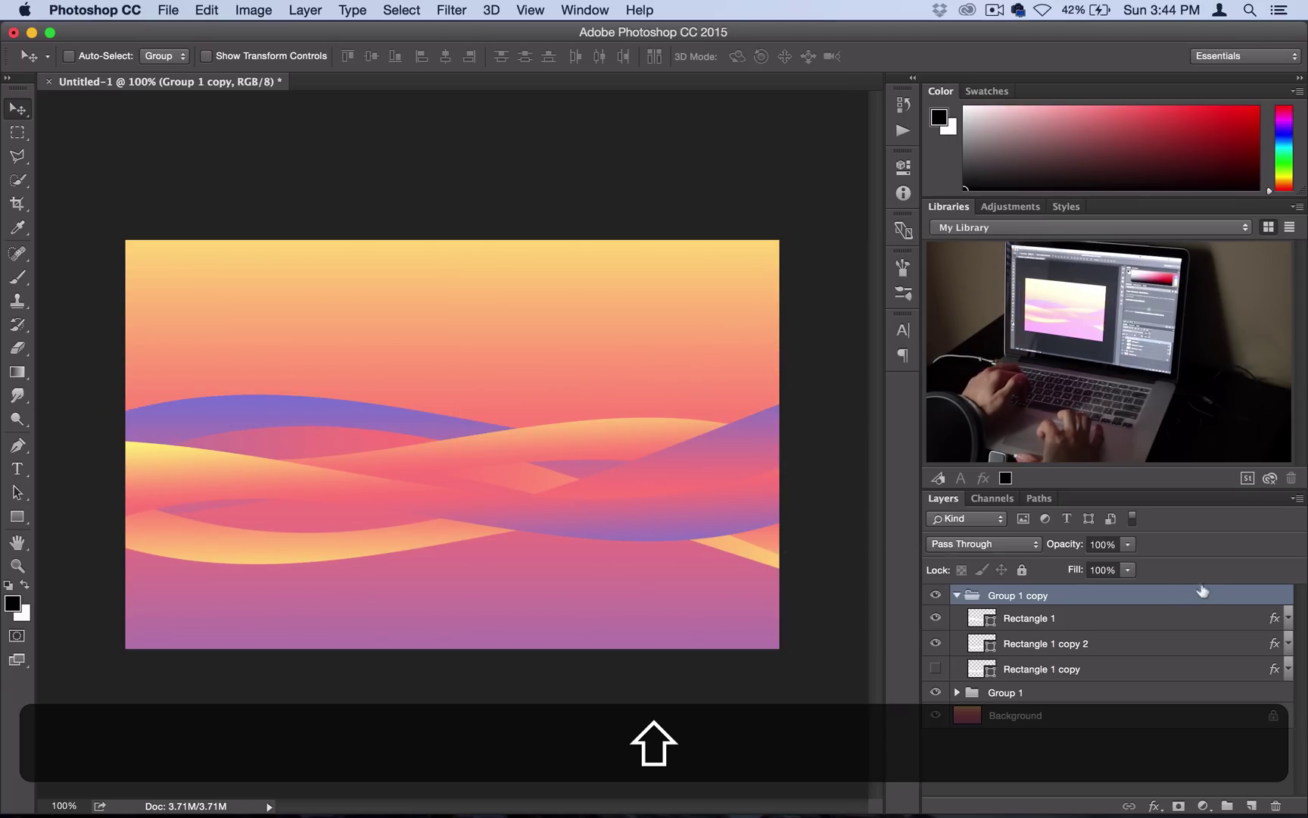
Set Group 1 copy opacity to 82%, collapse it, and select both ribbon groups.
click(1128, 544)
click(1100, 561)
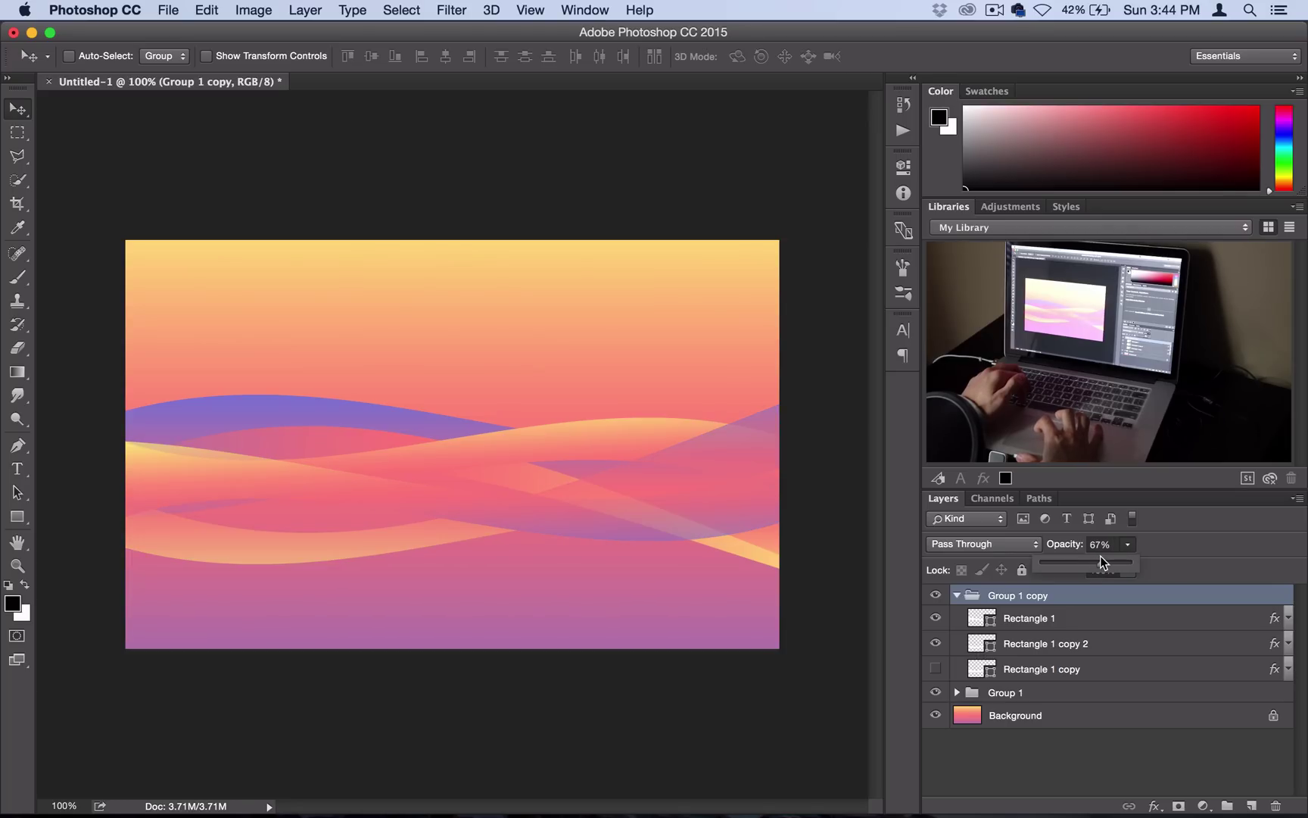
click(1113, 556)
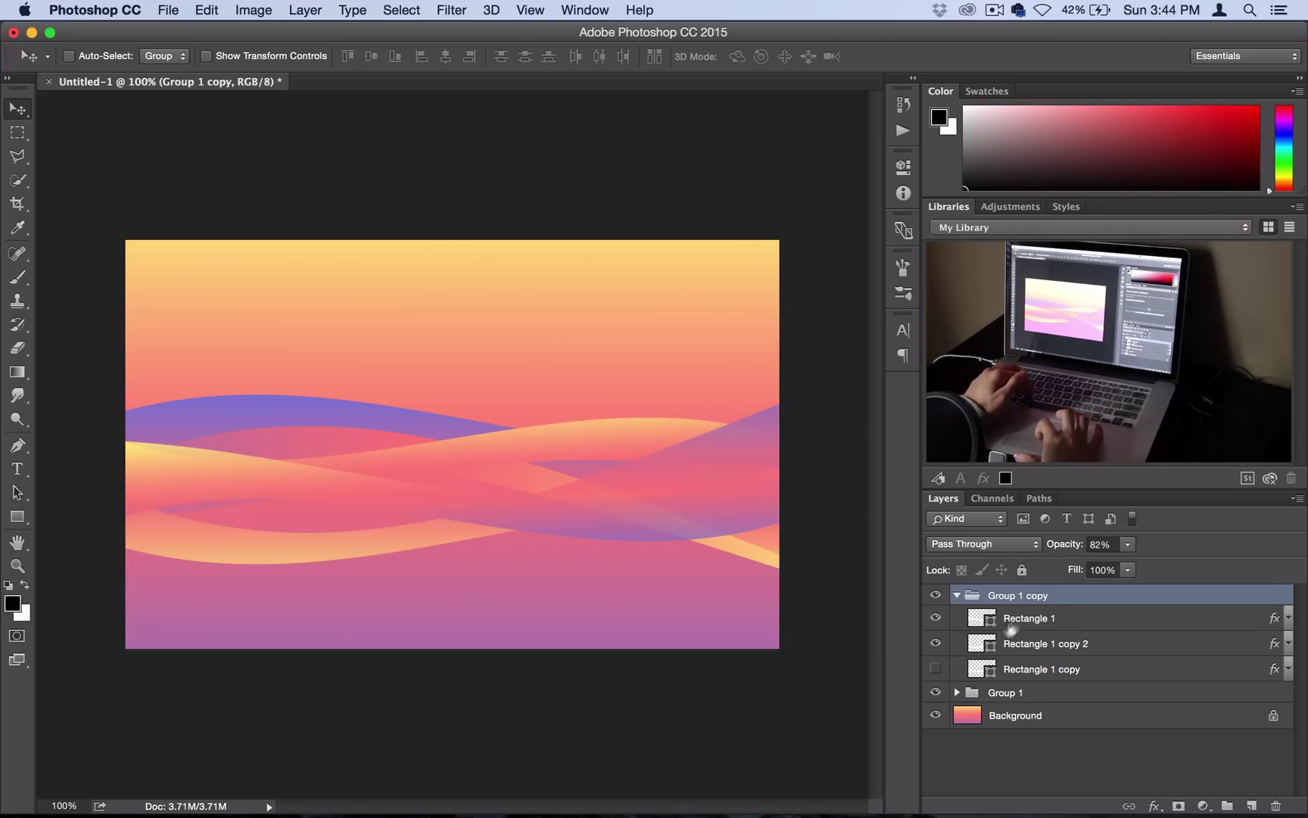
click(955, 595)
click(935, 595)
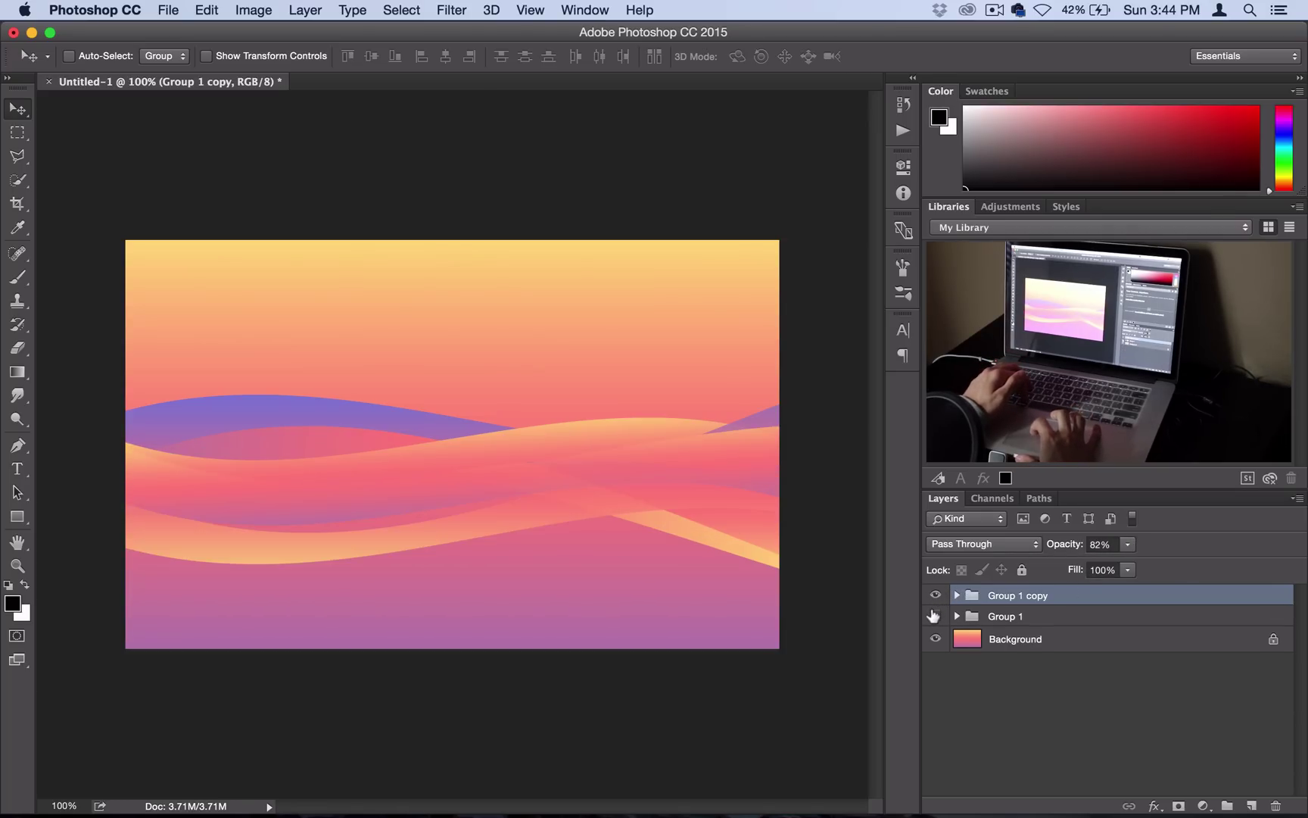
click(935, 615)
click(935, 616)
click(999, 617)
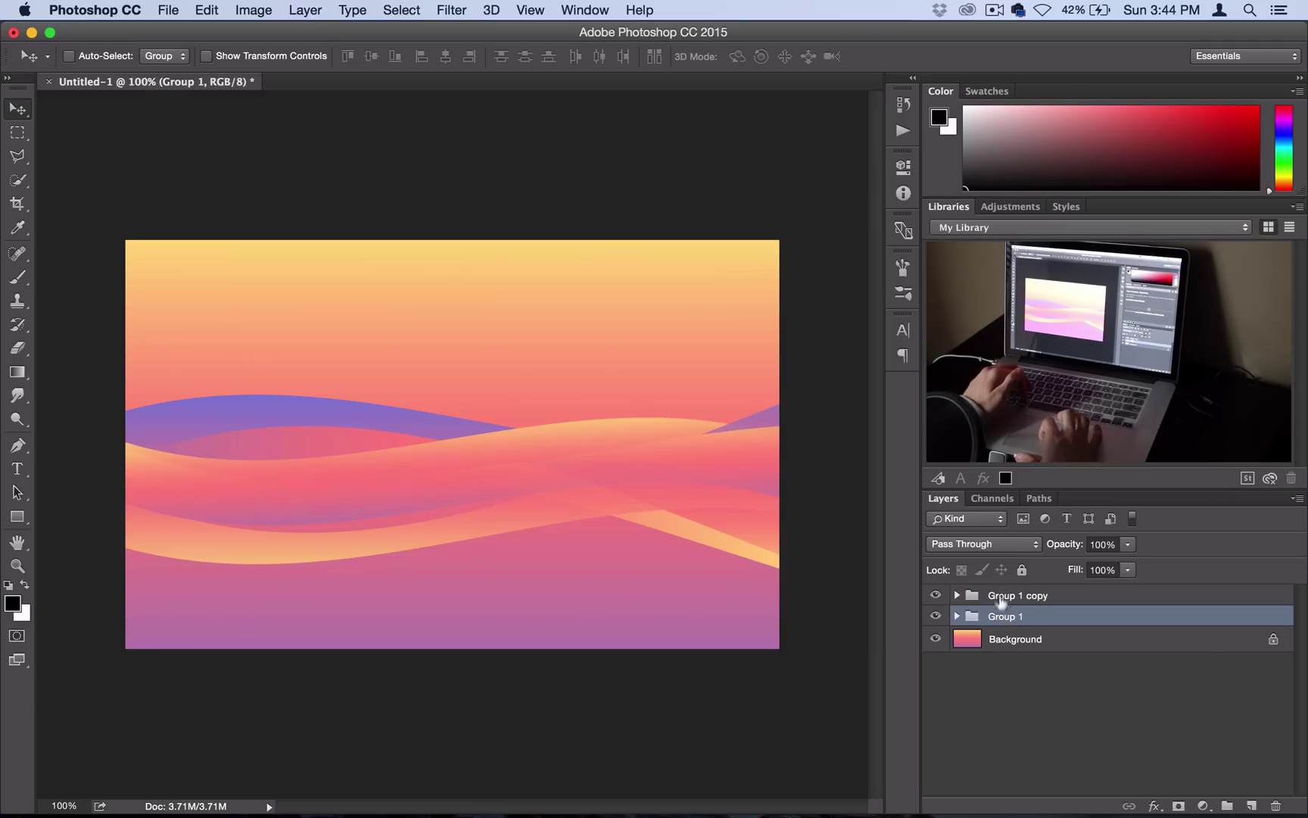
shift+click(1004, 595)
Drag Group 1 and Group 1 copy together 13 px right and down.
drag(732, 467, 733, 504)
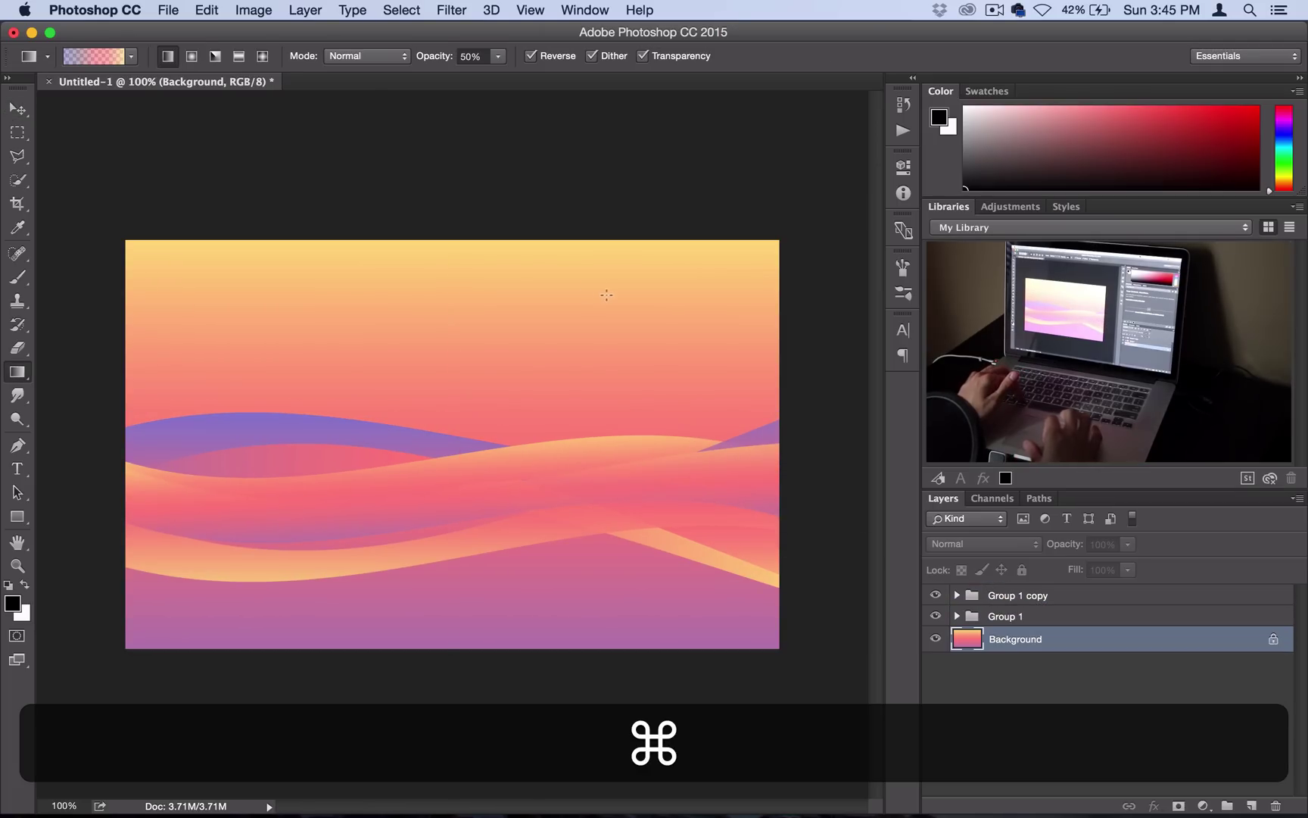